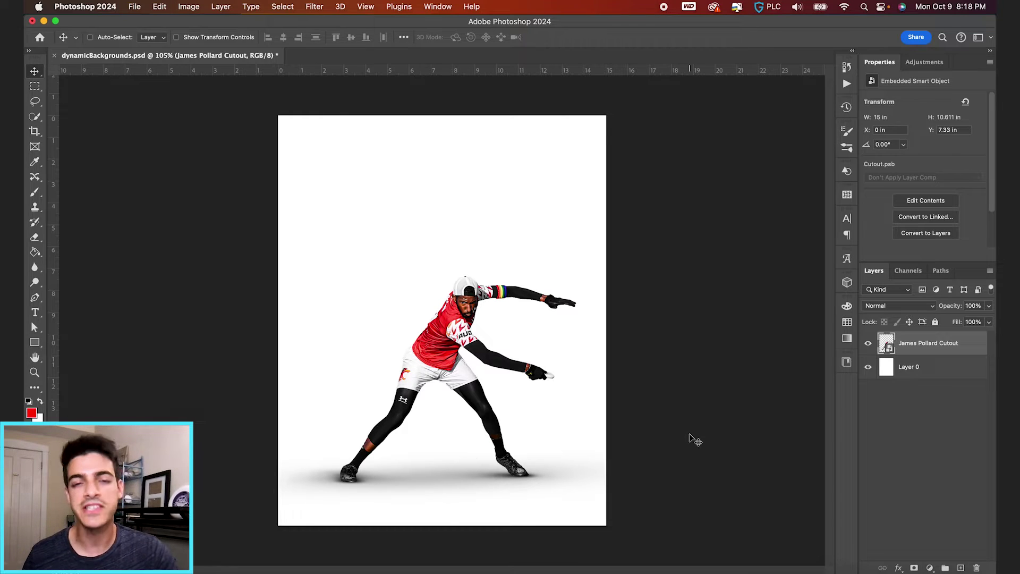
- Add Layer 1 above the white base layer and fill it with magenta from Swatches
click(919, 369)
key(super+shift+alt+n)
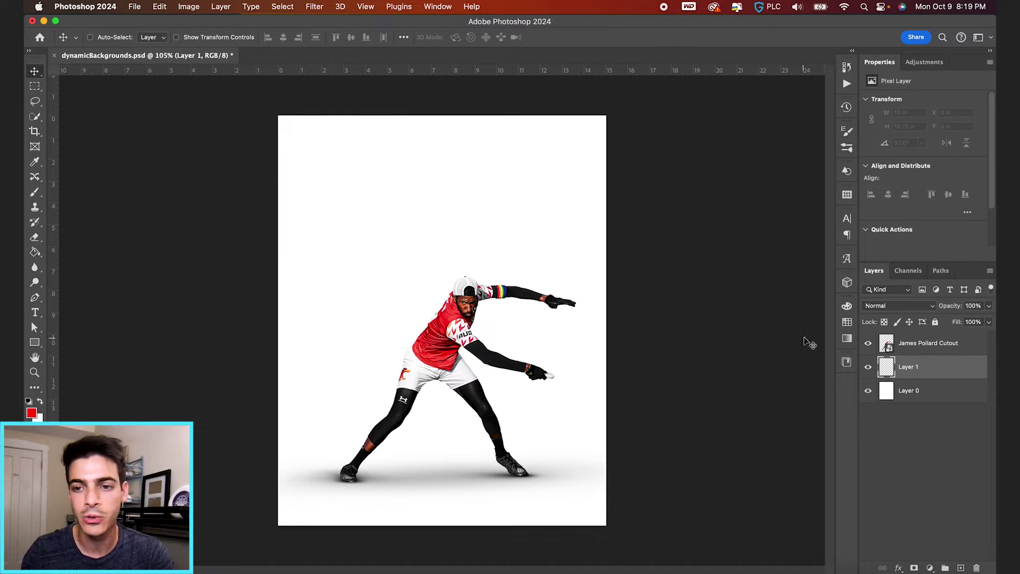
click(847, 322)
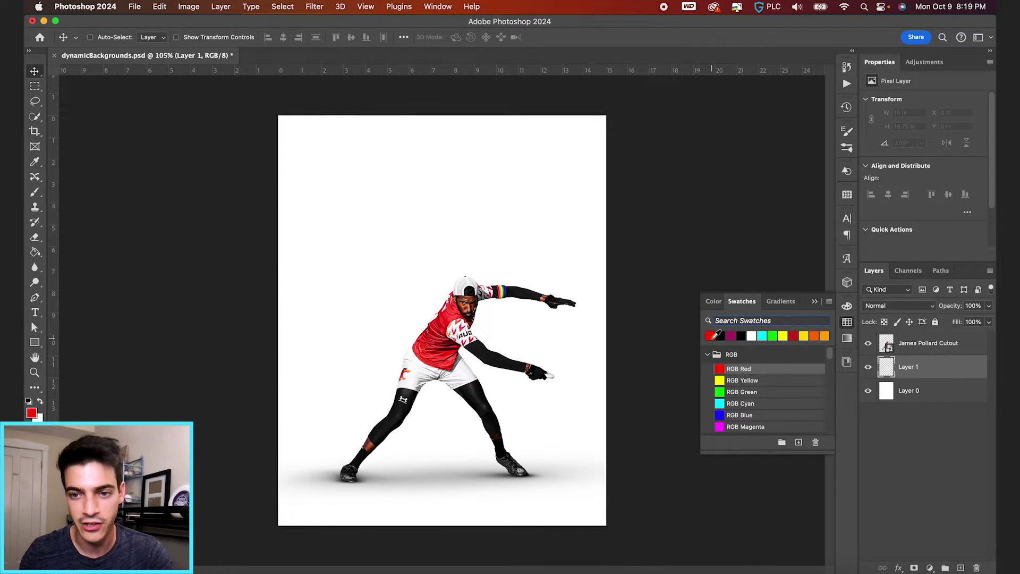
click(735, 336)
key(g)
key(alt+BackSpace)
- On a new Layer 2, paint a soft red-orange glow at the upper left
key(super+shift+alt+n)
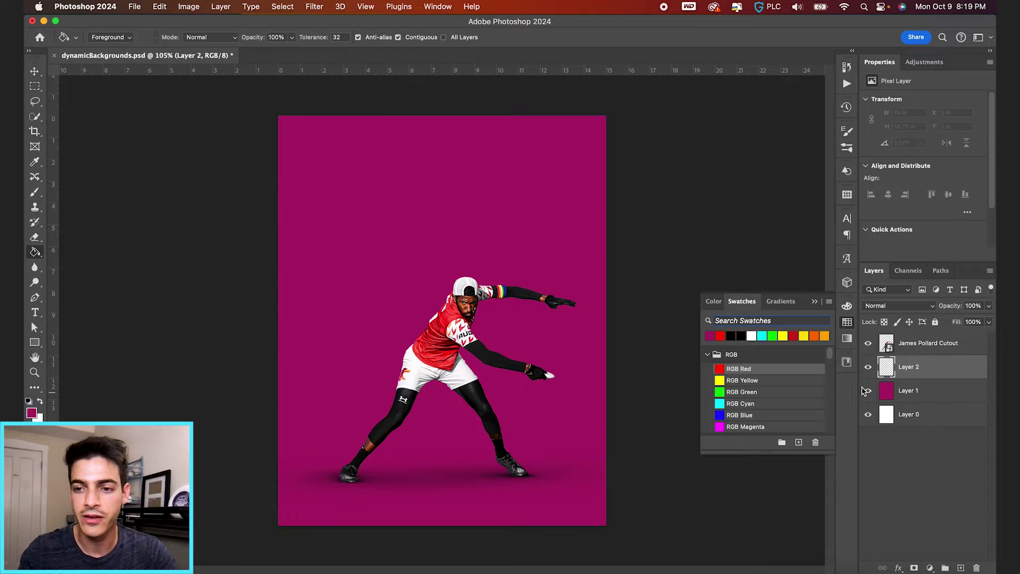
click(31, 412)
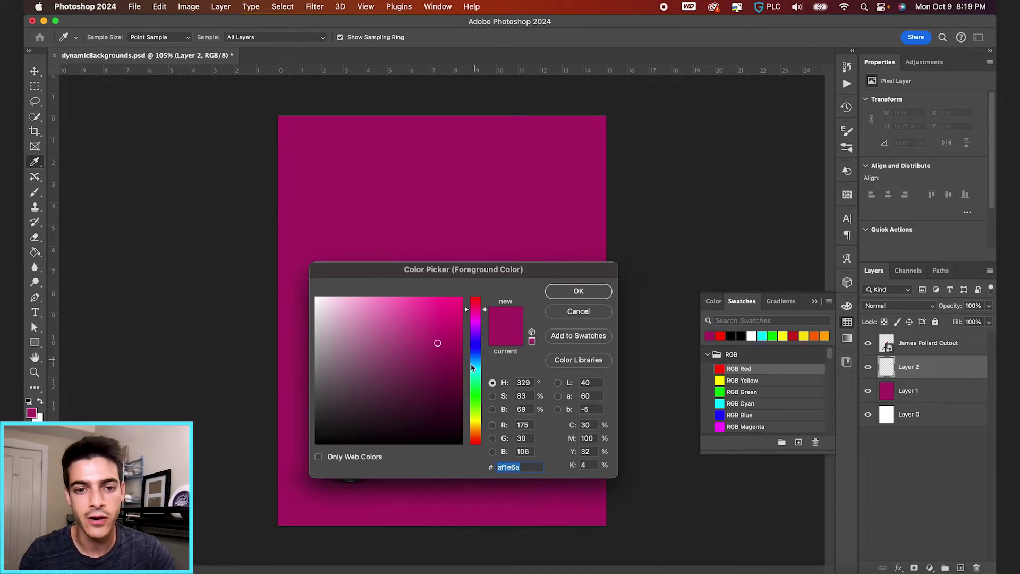
click(448, 402)
drag(449, 402, 473, 293)
click(478, 434)
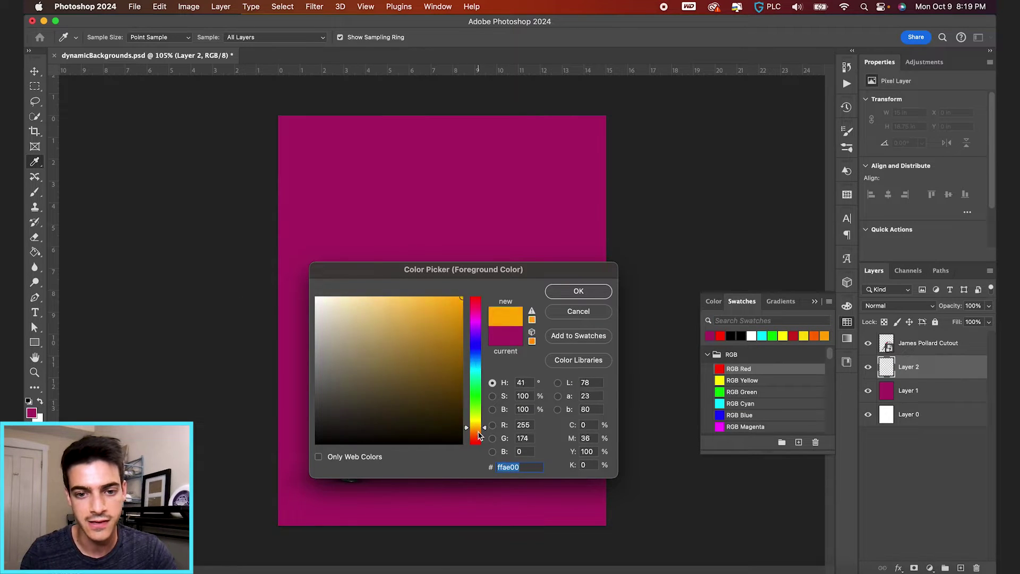
drag(478, 435, 478, 440)
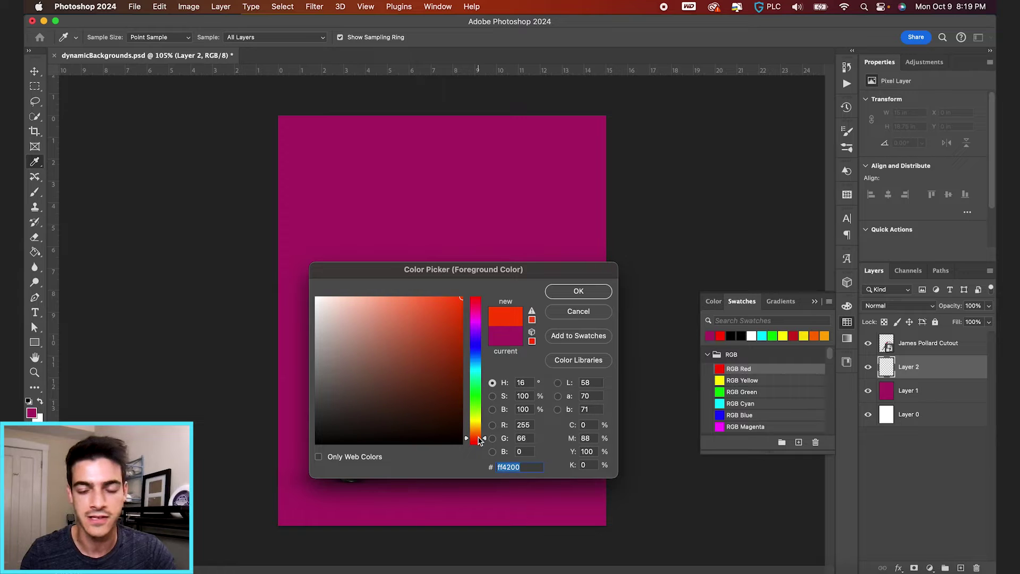
click(592, 296)
key(b)
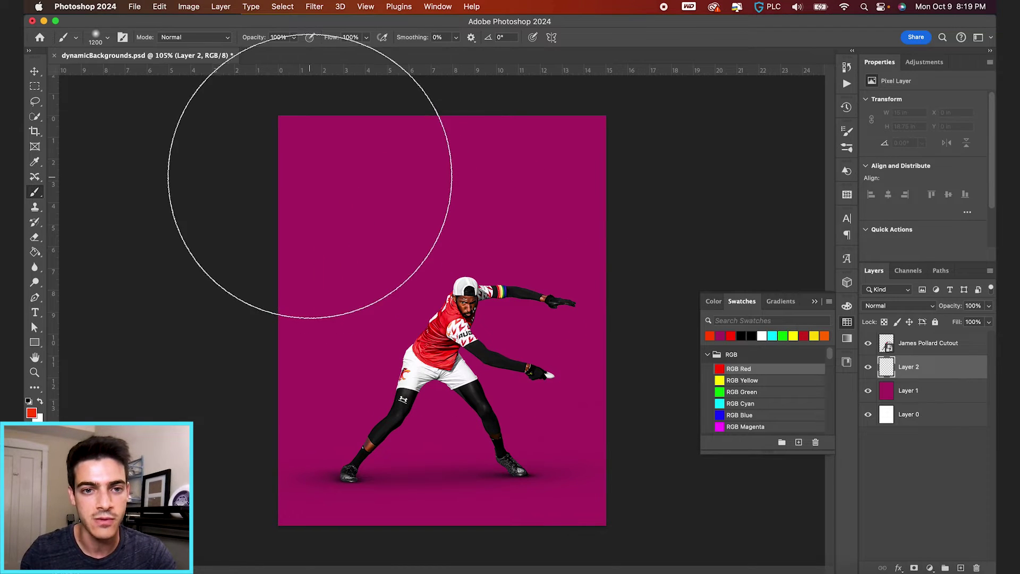
click(309, 176)
- Paint a soft yellow glow behind the player
click(33, 413)
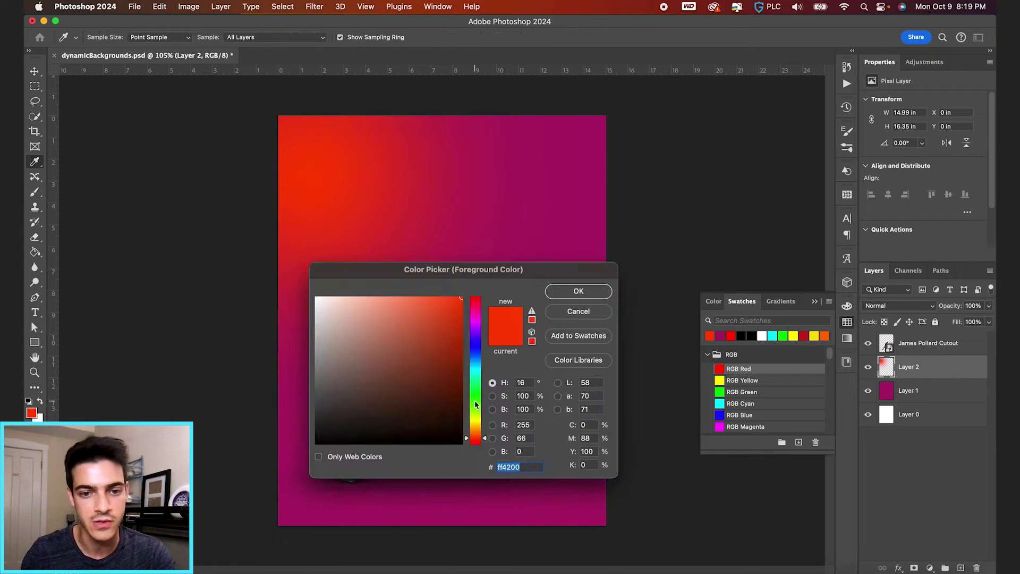
click(473, 423)
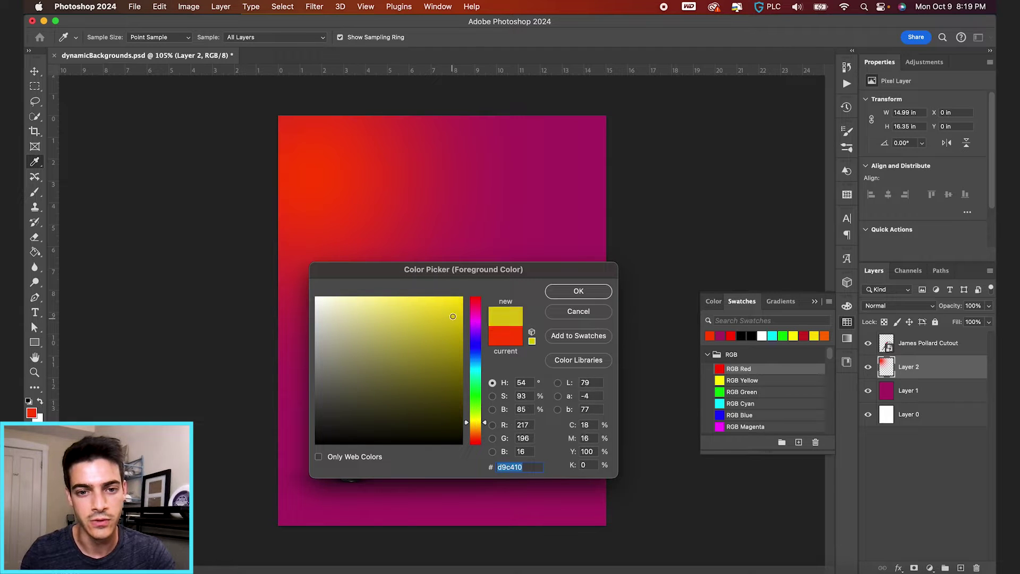
key(Return)
key(b)
click(542, 340)
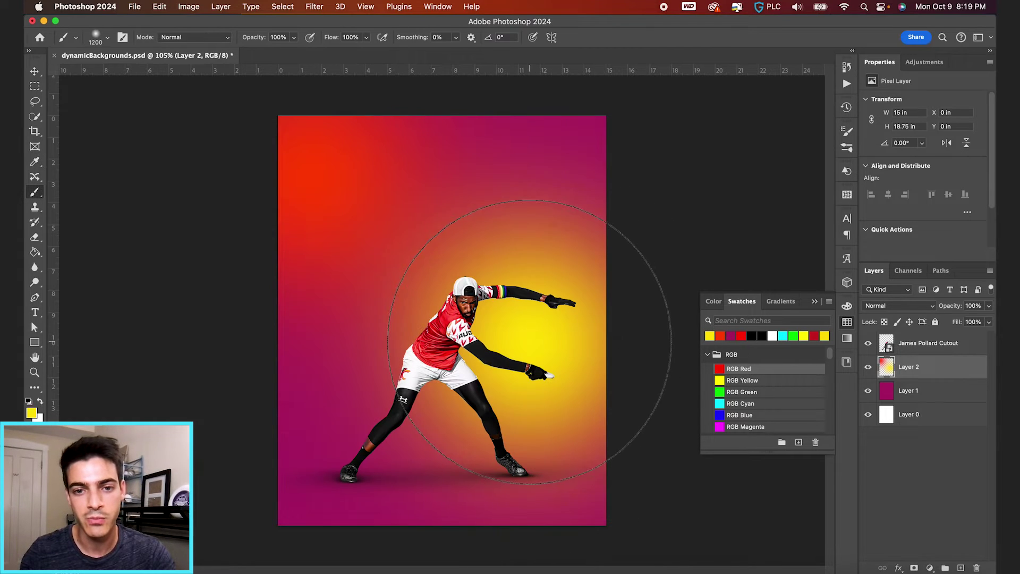
- Paint deep red over the lower-left area and, with a larger brush, the top-right corner
click(31, 413)
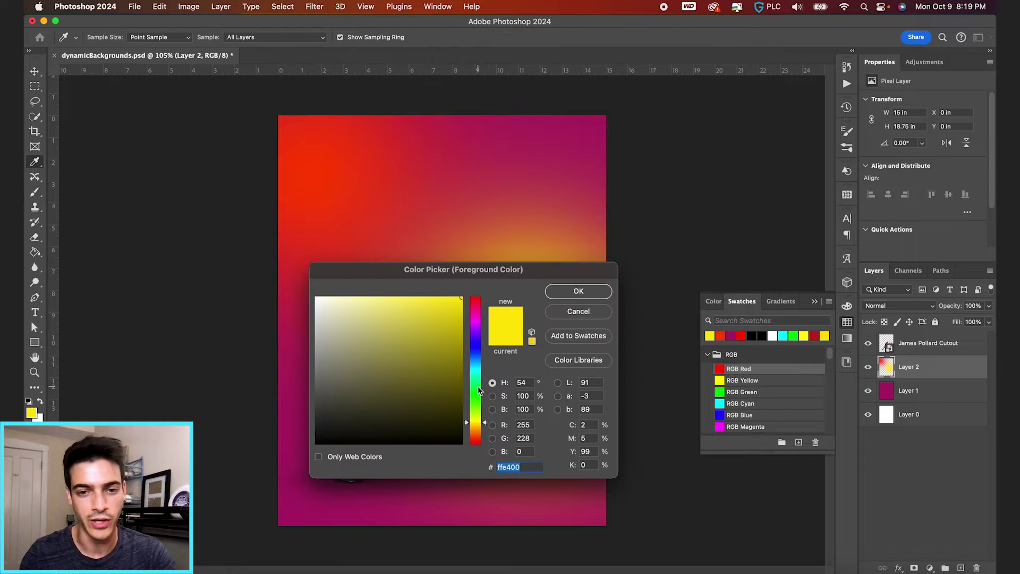
drag(483, 425, 483, 444)
drag(456, 318, 445, 313)
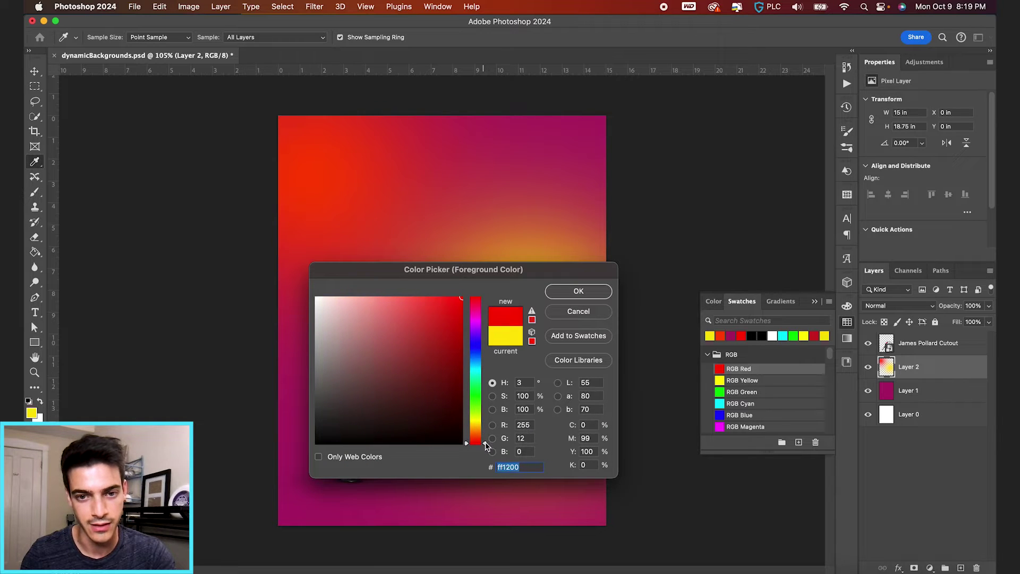
click(578, 291)
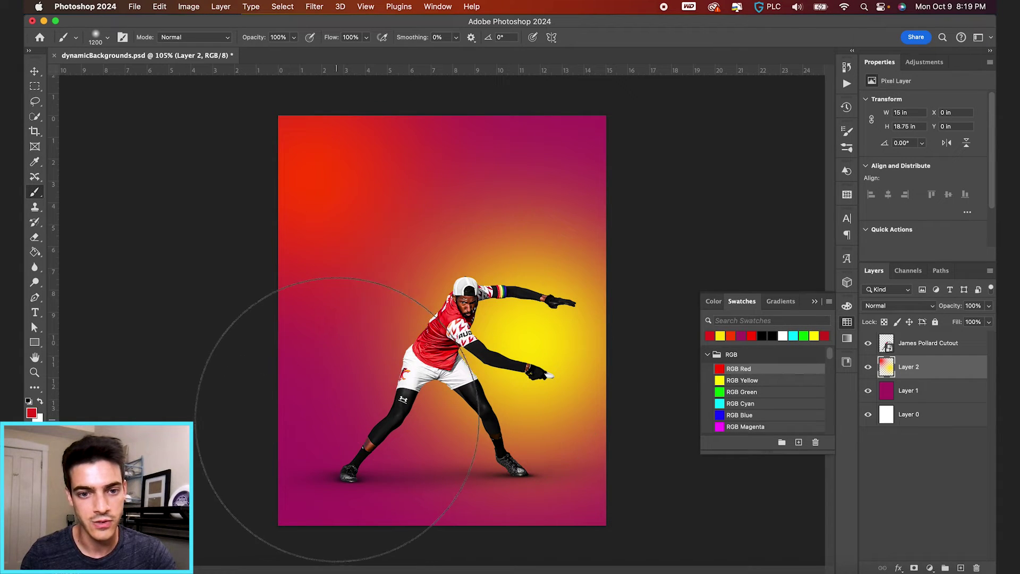
click(316, 395)
key(bracketright)
key(bracketright)
key(bracketright)
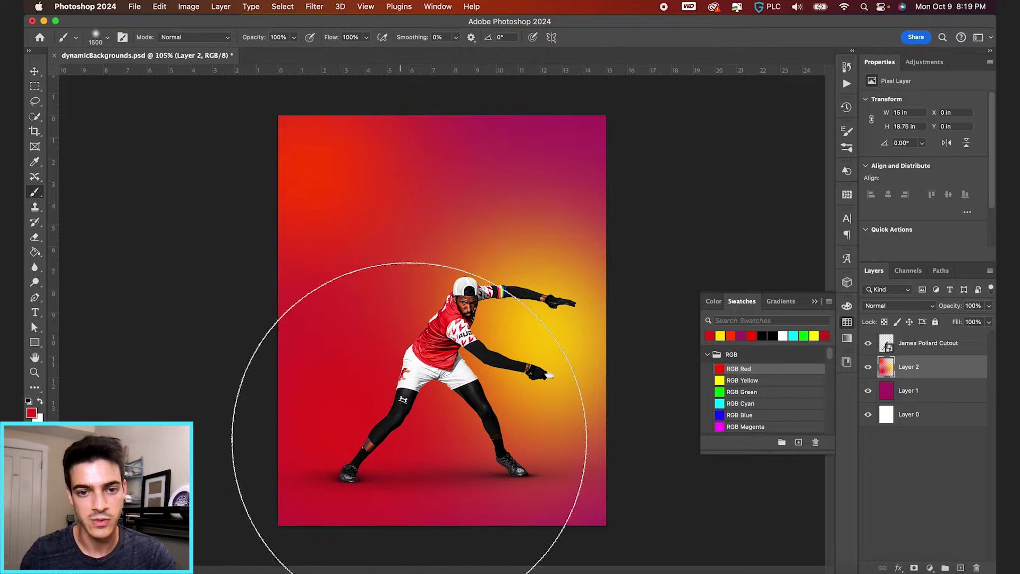
click(669, 93)
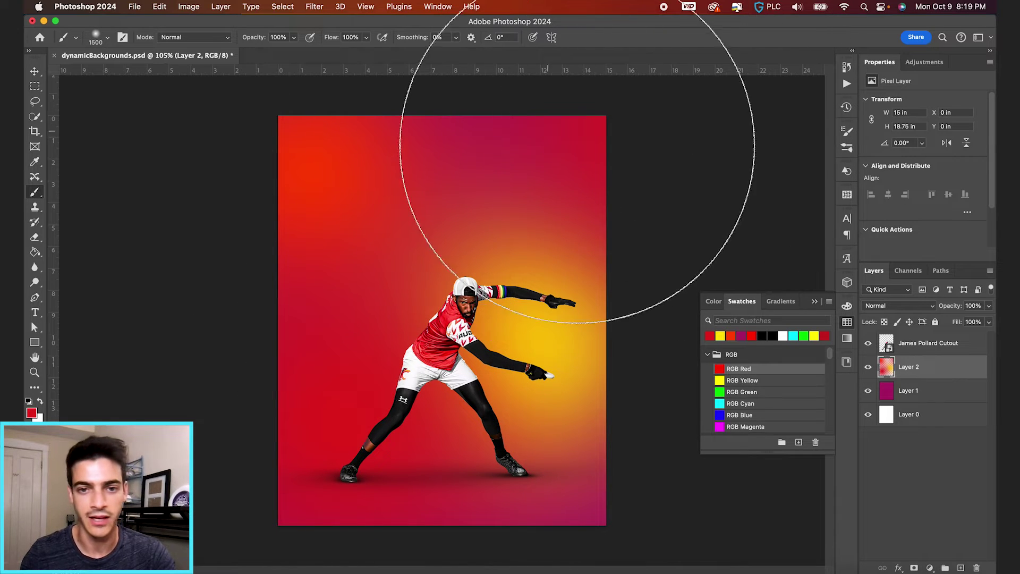
key(v)
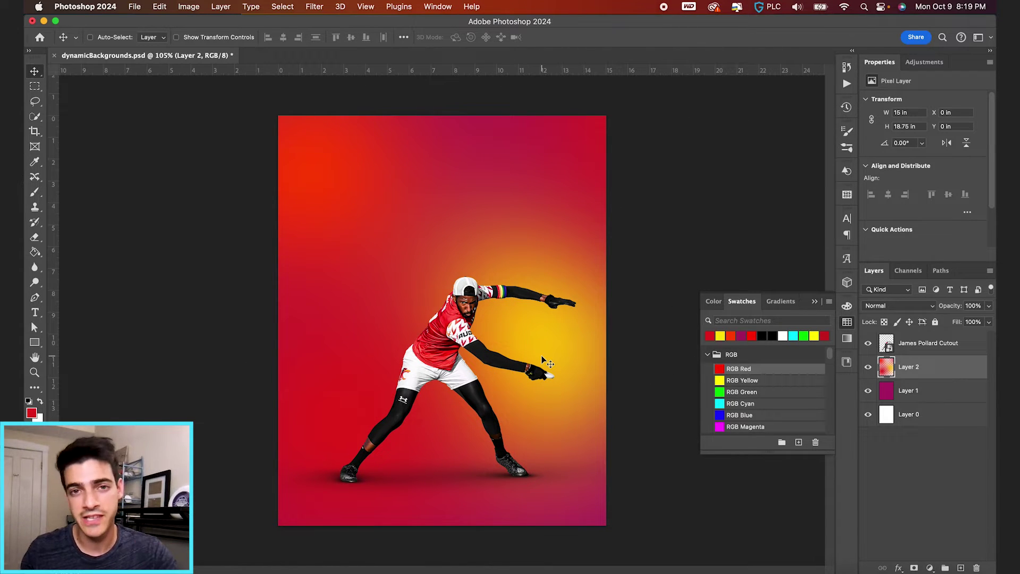
- Merge Layer 1 and Layer 2 into a single layer
shift+click(925, 396)
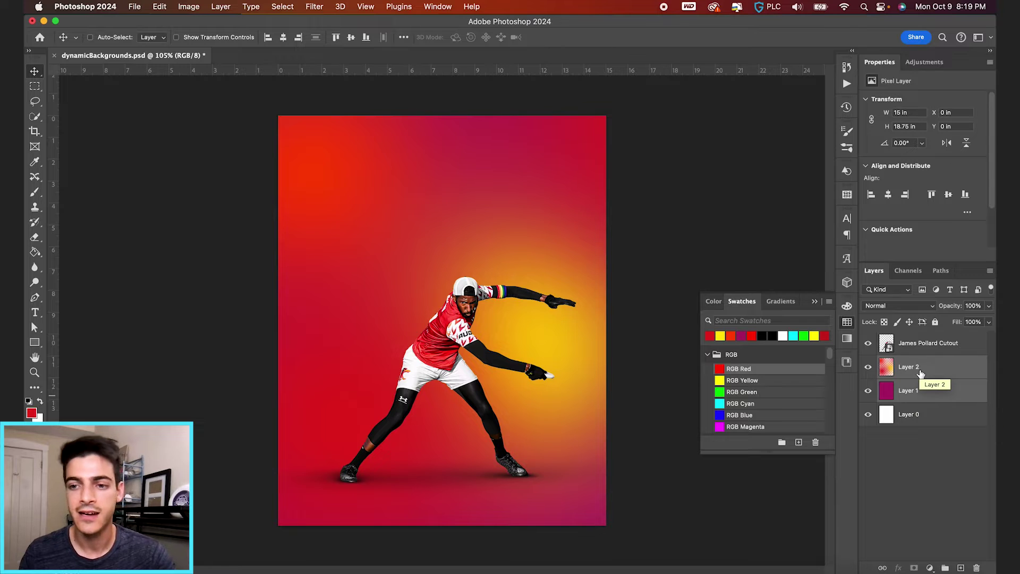
right_click(921, 375)
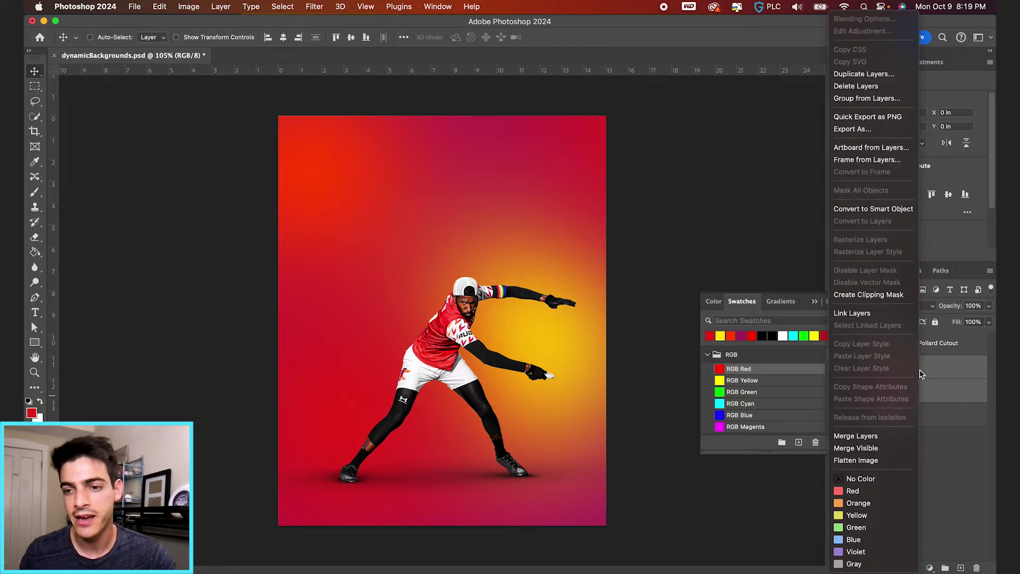
click(879, 436)
- Convert the merged background for Smart Filters and launch Liquify
click(313, 5)
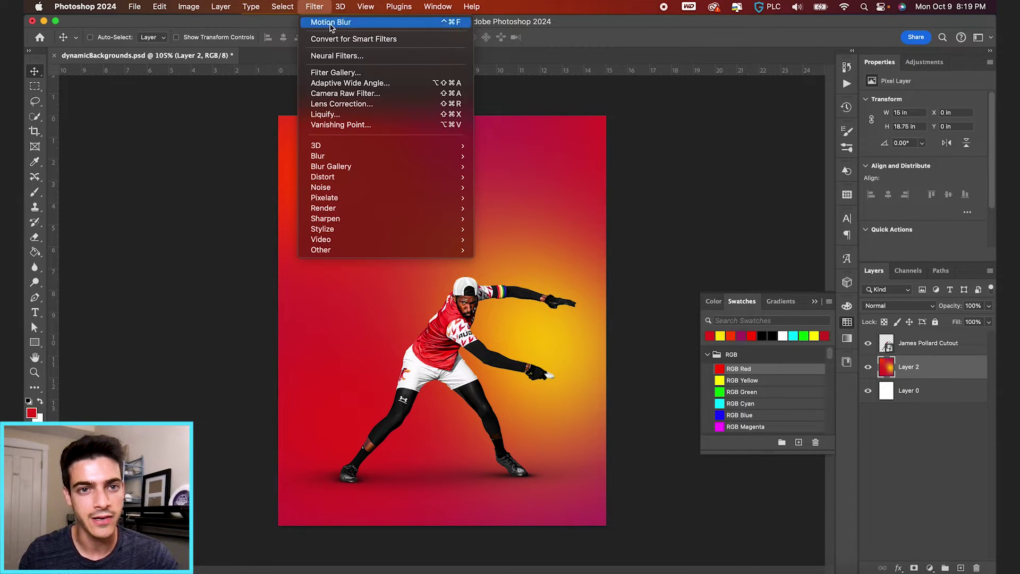
click(337, 41)
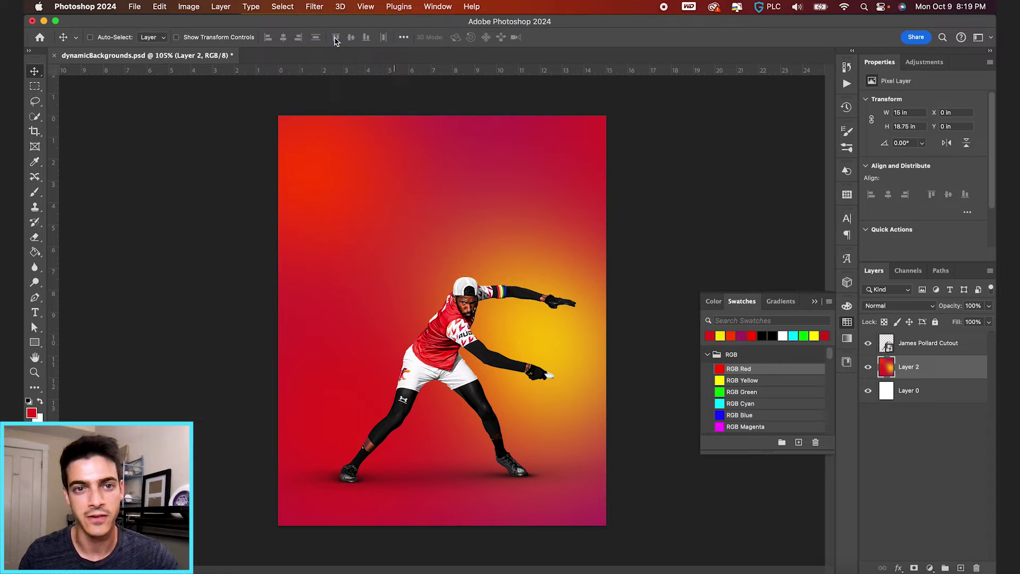
click(313, 6)
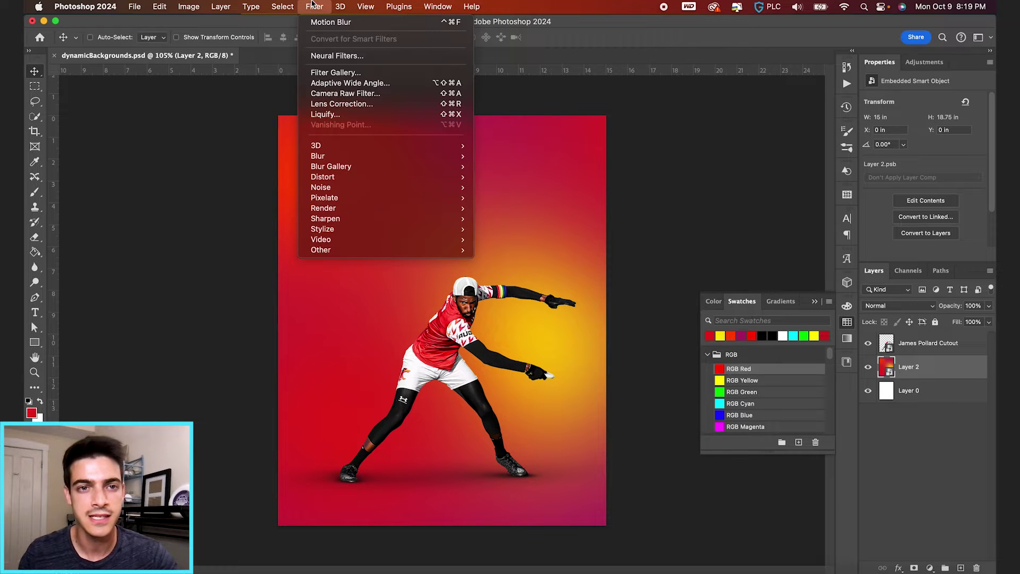
click(335, 114)
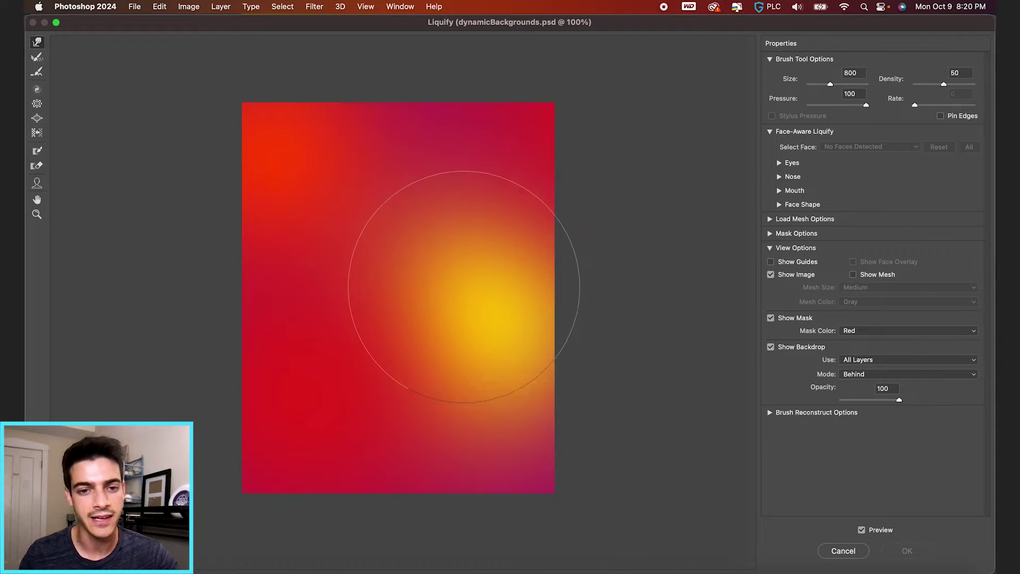
- Forward-warp the yellow and red colours into swirling bands and zigzag waves, then apply Liquify
mouse_move(455, 284)
mouse_down()
mouse_move(372, 344)
mouse_move(373, 421)
mouse_move(302, 252)
mouse_up()
mouse_move(269, 421)
mouse_down()
mouse_move(483, 200)
mouse_move(441, 409)
mouse_move(423, 421)
mouse_move(455, 406)
mouse_move(385, 239)
mouse_move(387, 451)
mouse_up()
mouse_move(437, 260)
mouse_down()
mouse_move(433, 182)
mouse_move(193, 251)
mouse_up()
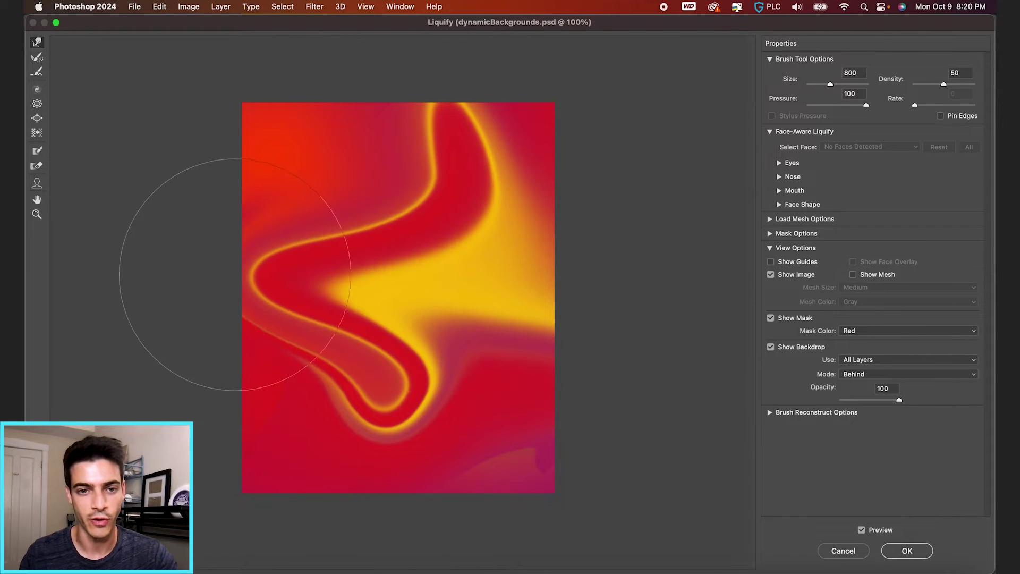
drag(404, 223, 251, 103)
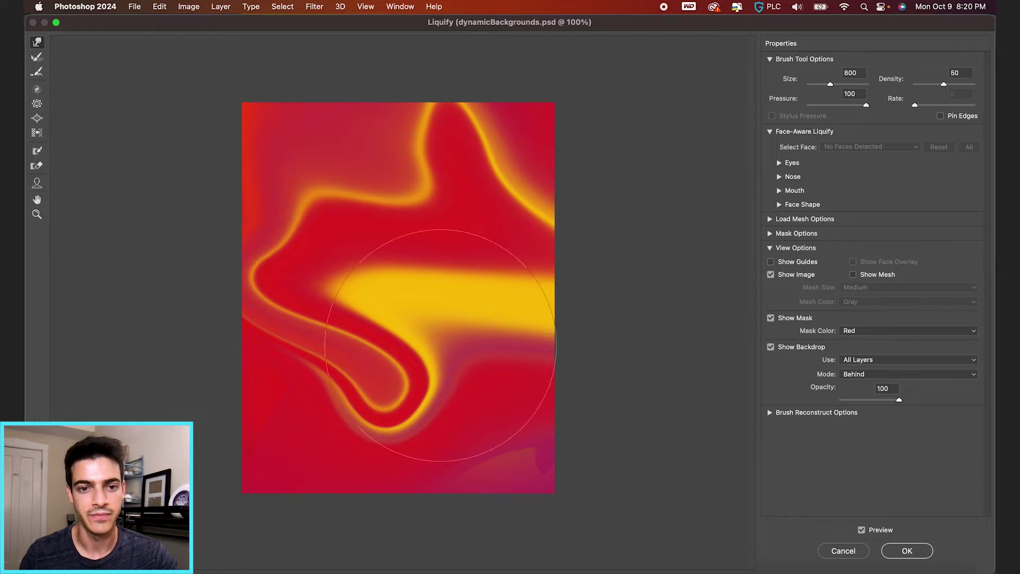
drag(457, 382, 603, 433)
mouse_move(338, 326)
mouse_down()
mouse_move(194, 387)
mouse_move(342, 563)
mouse_move(512, 250)
mouse_move(620, 170)
mouse_up()
drag(308, 216, 183, 91)
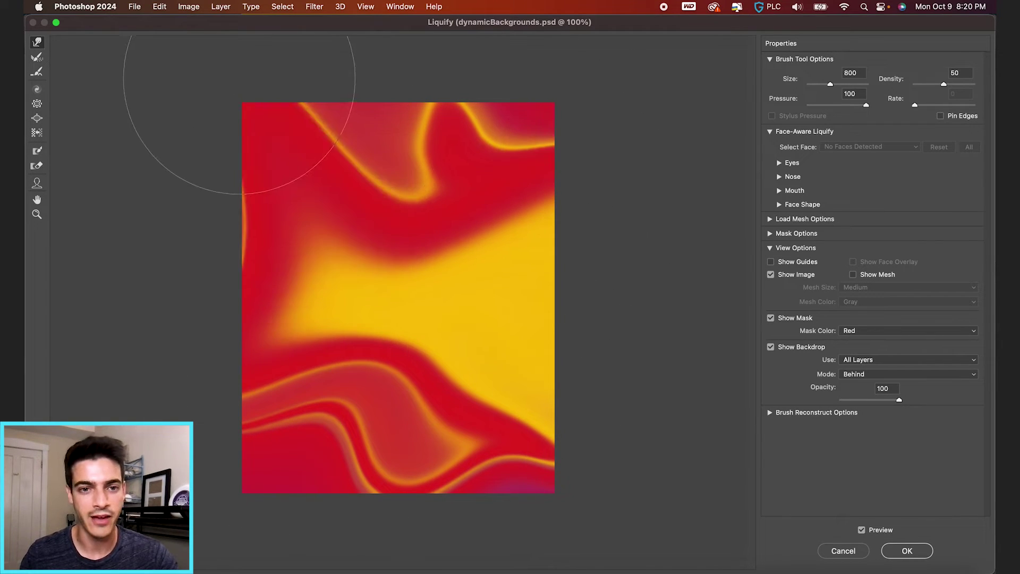
mouse_move(433, 228)
mouse_down()
mouse_move(526, 371)
mouse_move(547, 251)
mouse_up()
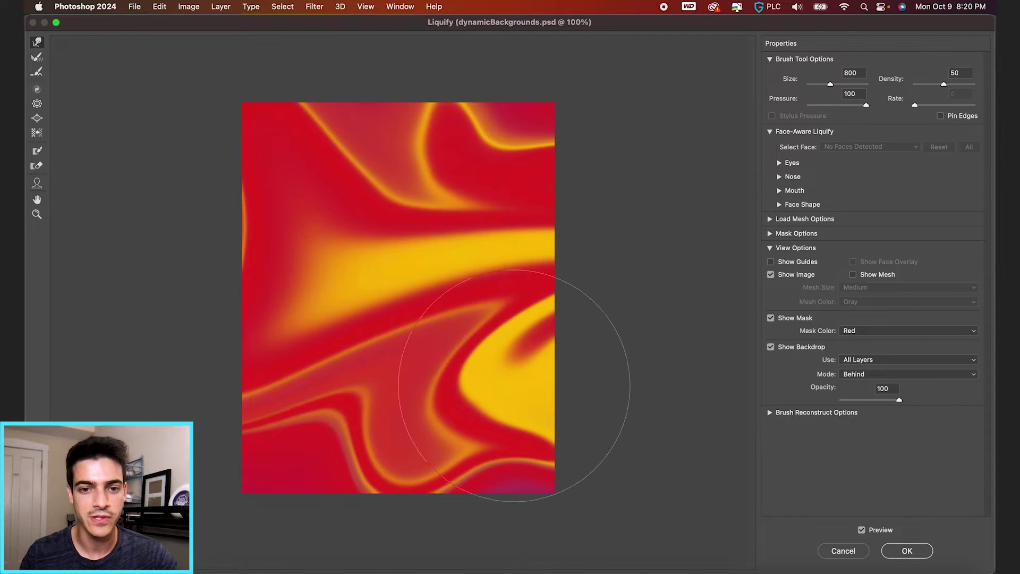
drag(519, 444, 565, 473)
drag(499, 404, 308, 547)
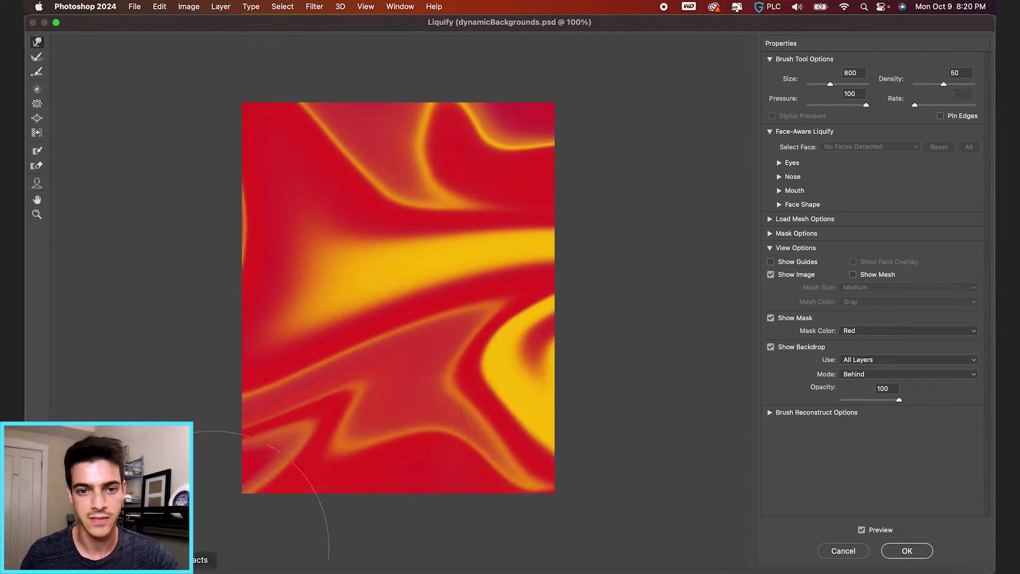
click(908, 552)
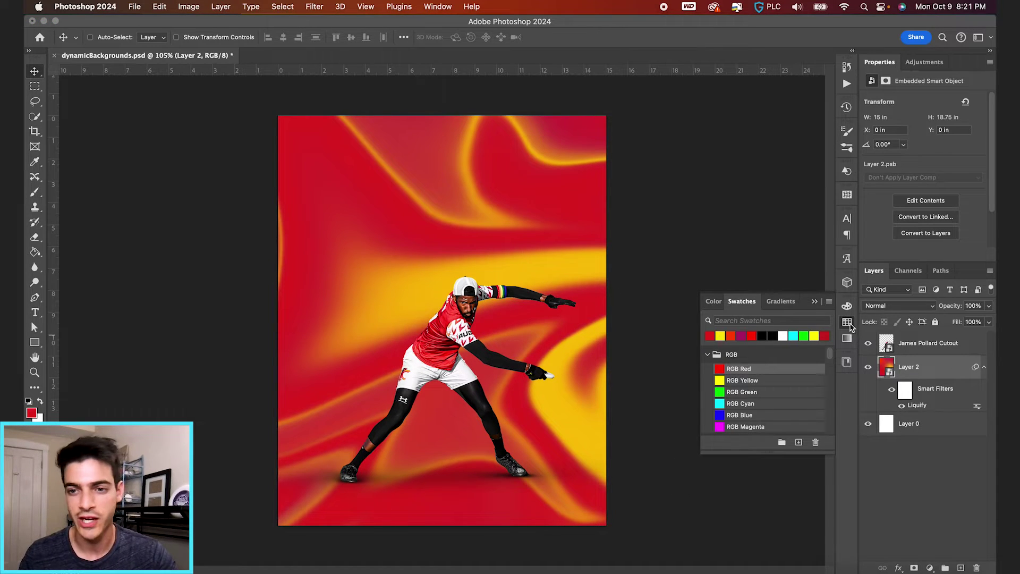
- Reopen the Liquify smart filter and close it without changes
double_click(915, 406)
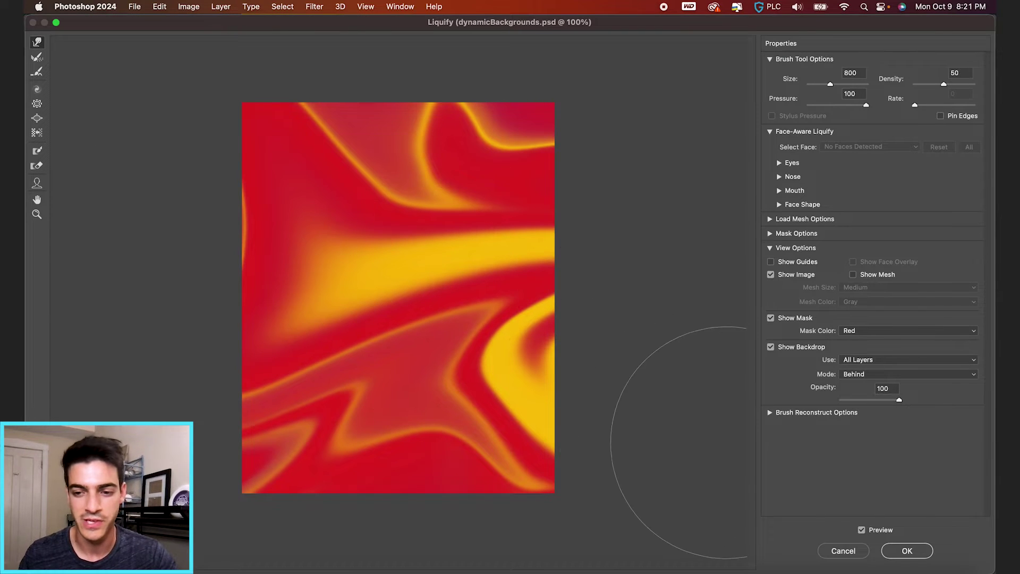
click(832, 550)
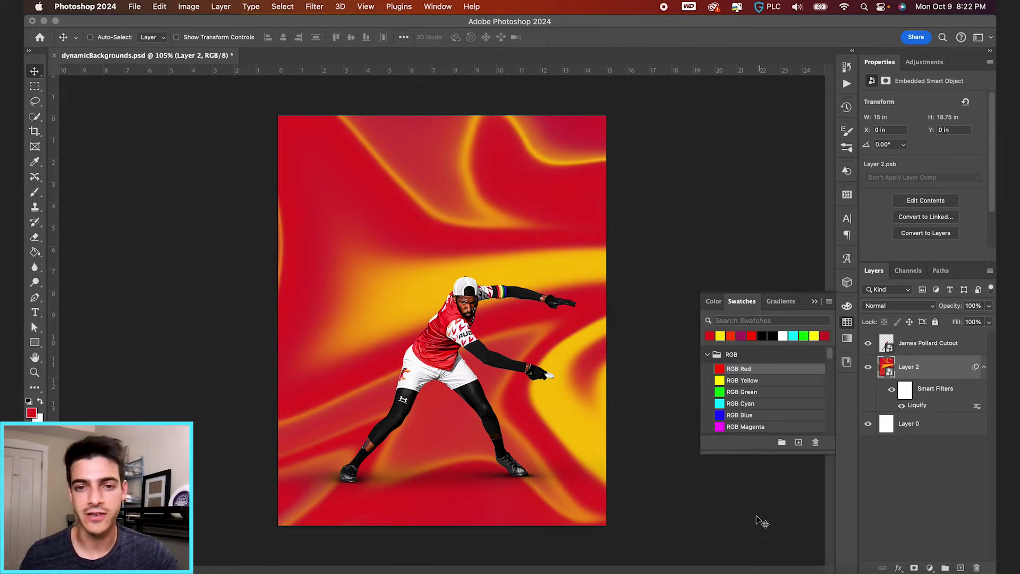
click(930, 567)
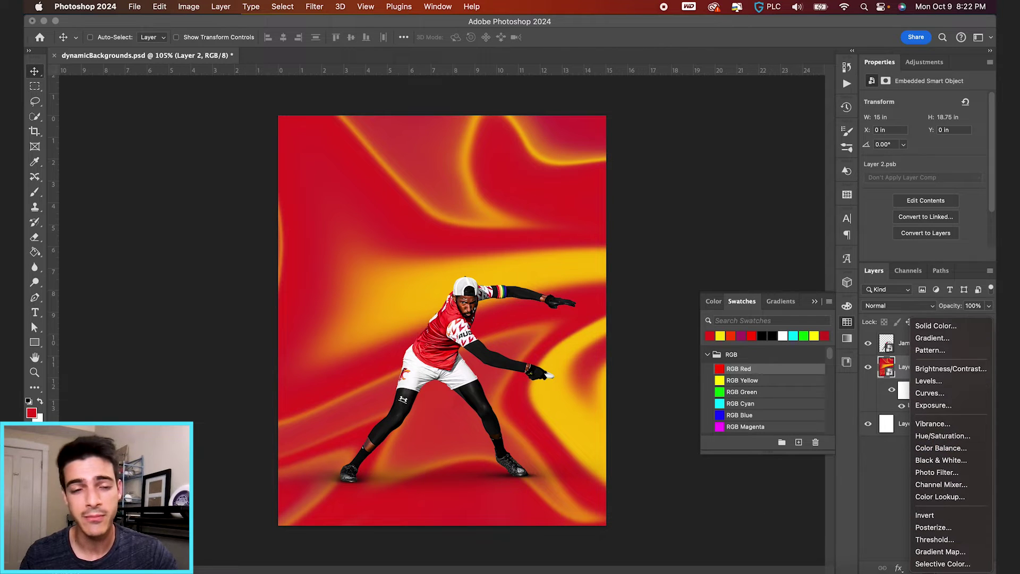
- Add a Gradient Map layer and preview Gray_01, Green_03 and Green_15 presets
click(940, 552)
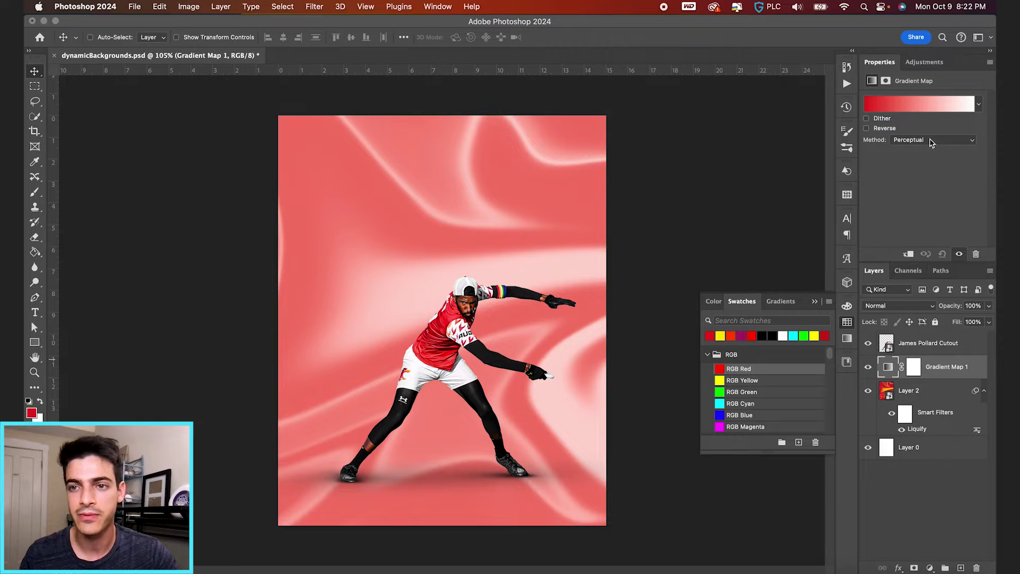
click(922, 101)
scroll(678, 93, down, 3)
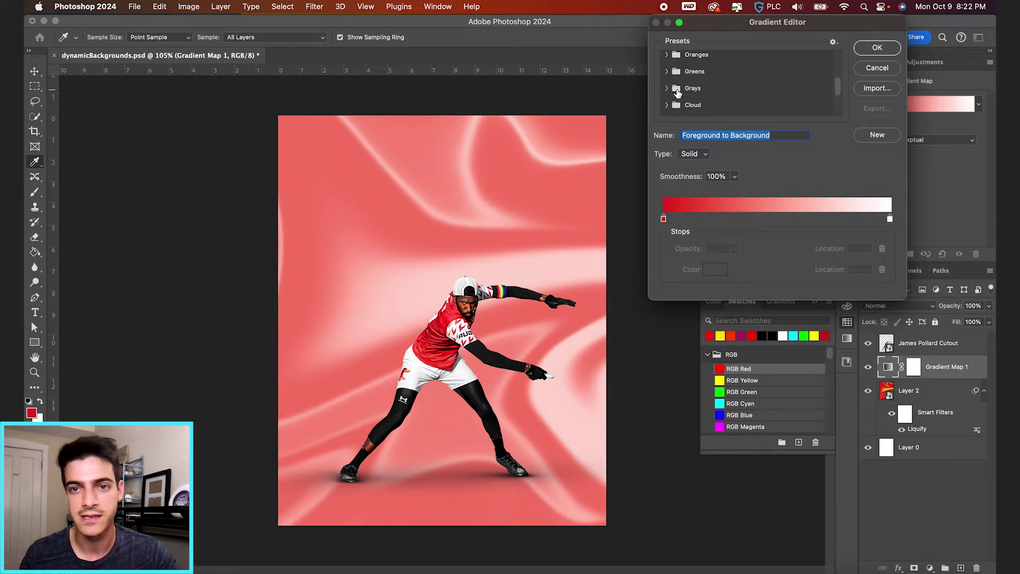
click(666, 88)
click(682, 104)
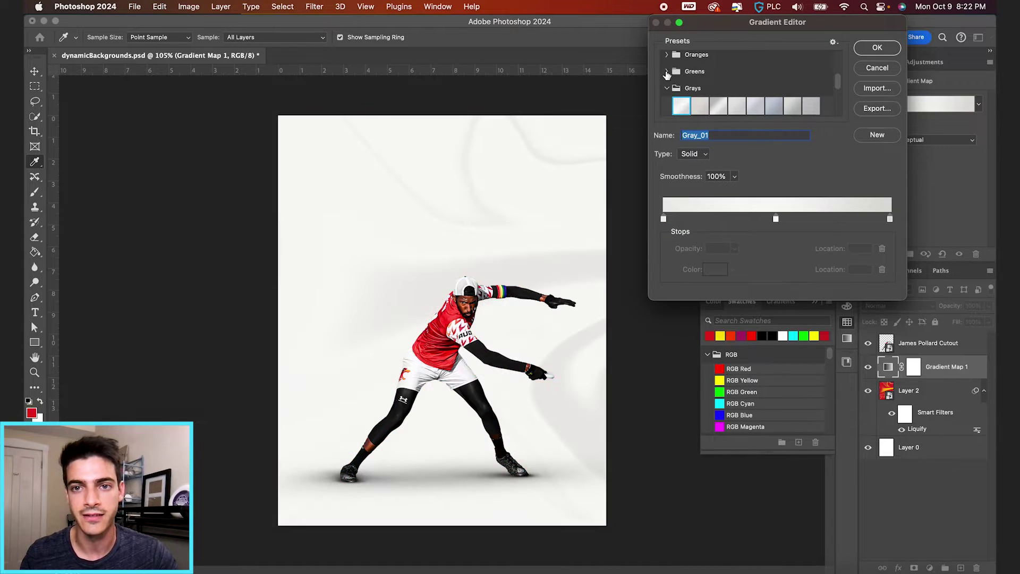
click(667, 71)
click(719, 91)
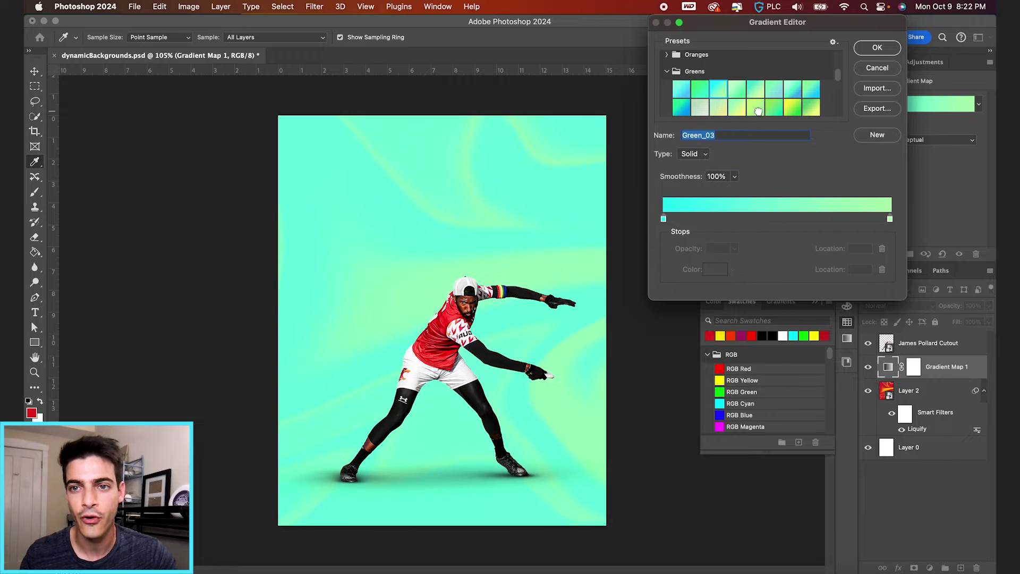
click(757, 108)
click(792, 108)
click(665, 71)
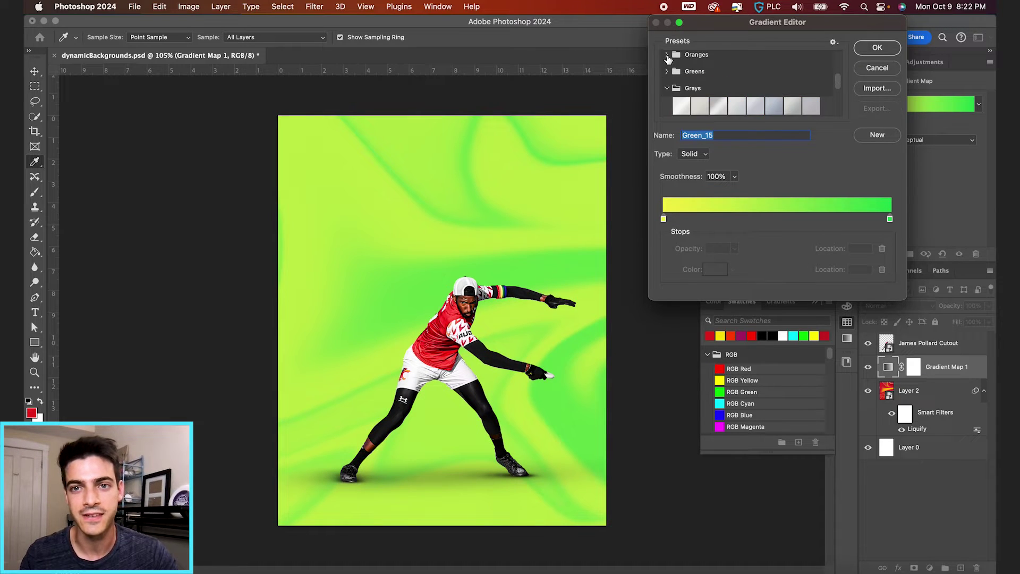
- Apply the orange-pink-purple Red_07 preset from the Reds group to the gradient map
click(675, 63)
scroll(706, 77, down, 1)
scroll(706, 77, up, 1)
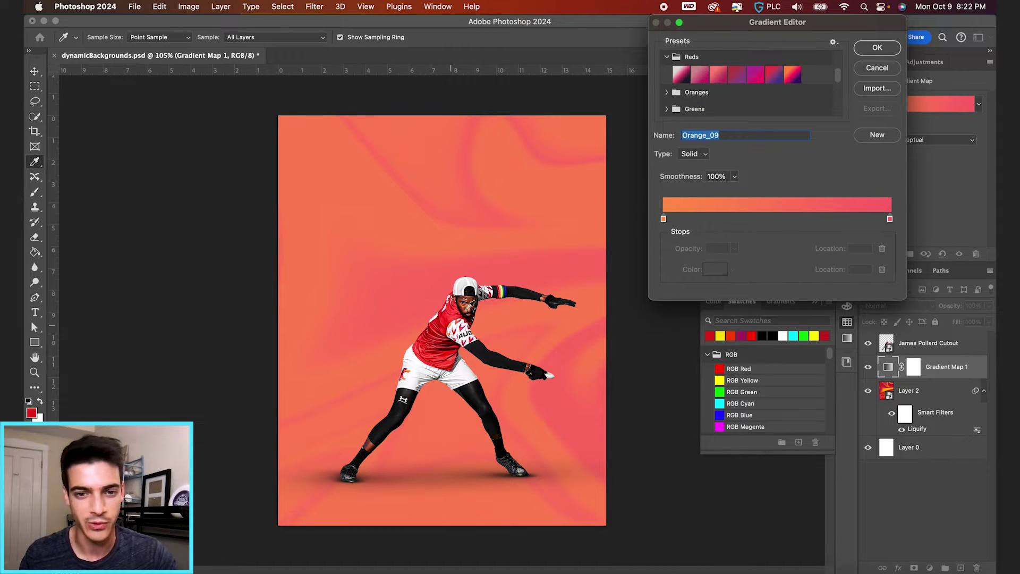
click(793, 74)
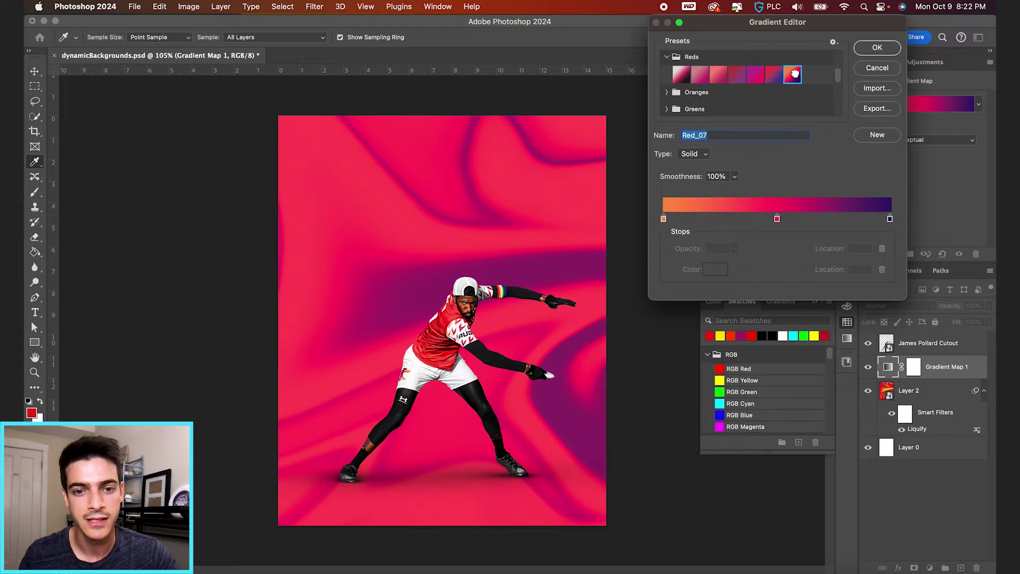
click(877, 49)
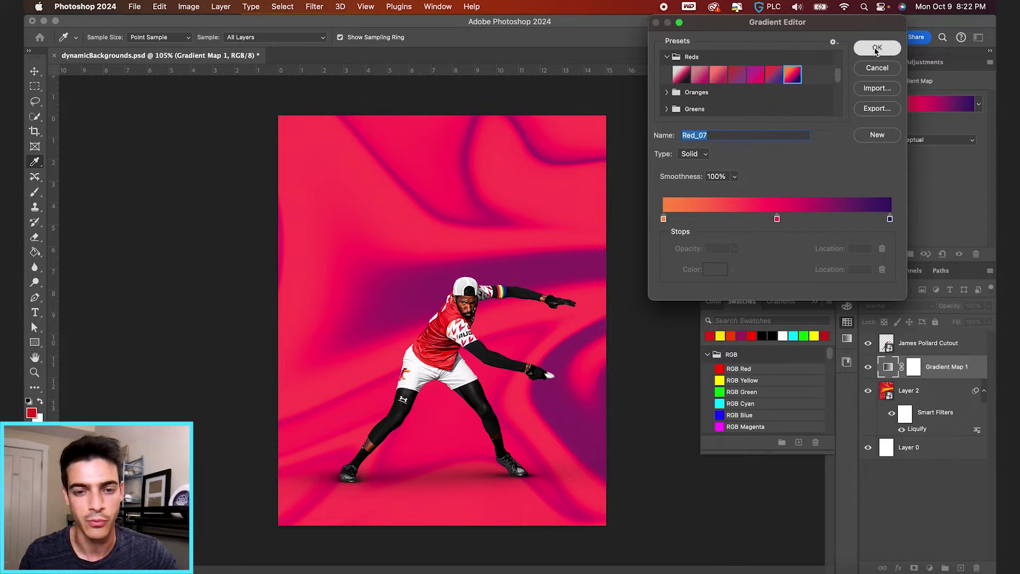
key(v)
key(alt+bracketright)
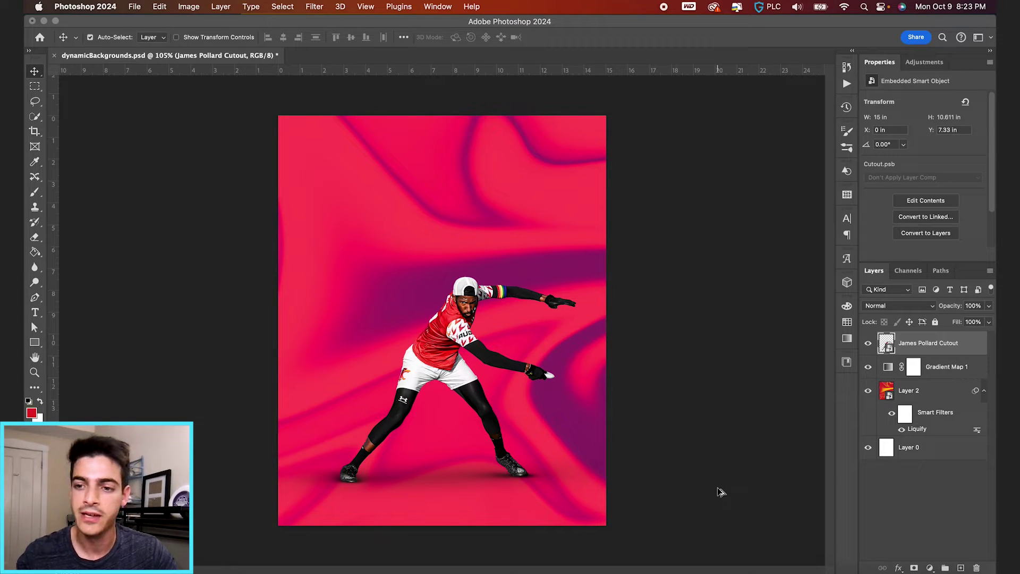
- Create a new top layer, convert it for Smart Filters, and render Clouds onto it
key(super+shift+alt+n)
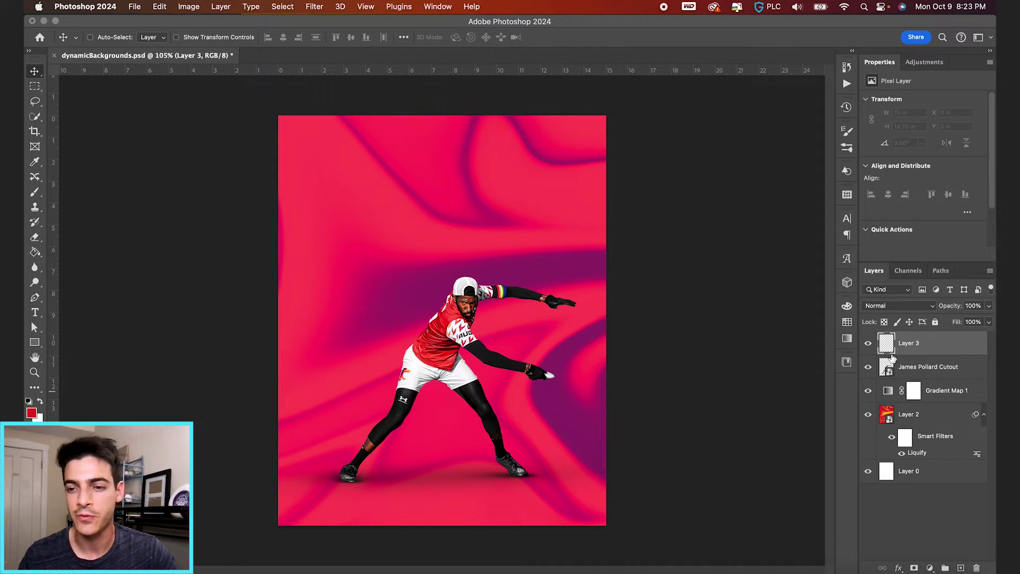
click(313, 5)
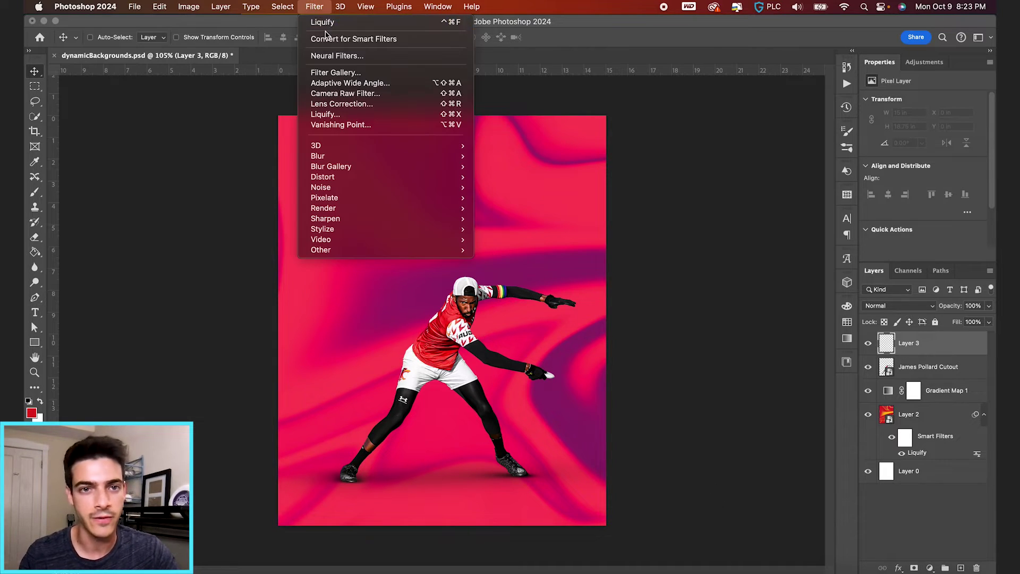
click(328, 39)
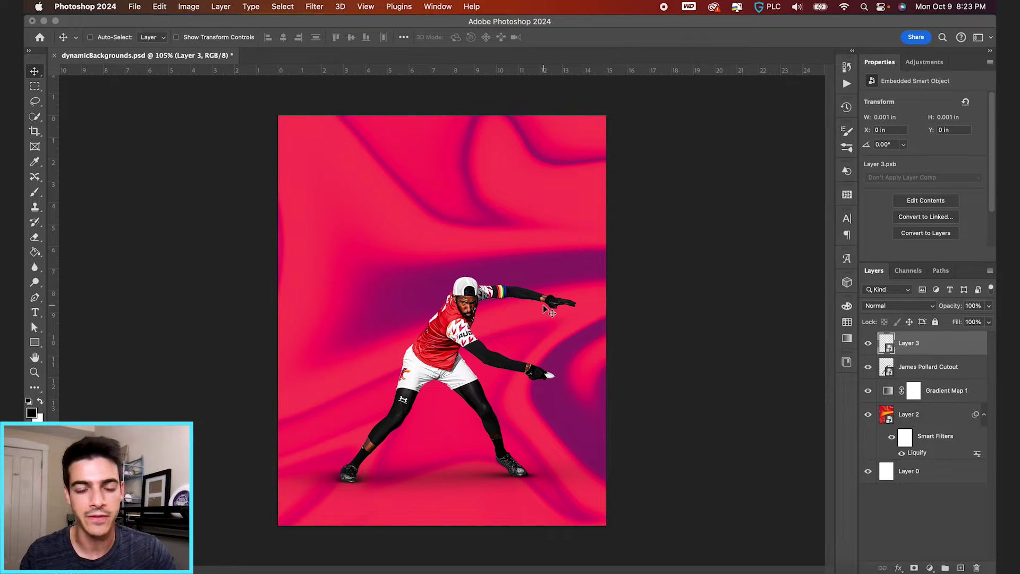
click(321, 6)
mouse_move(365, 179)
mouse_move(362, 210)
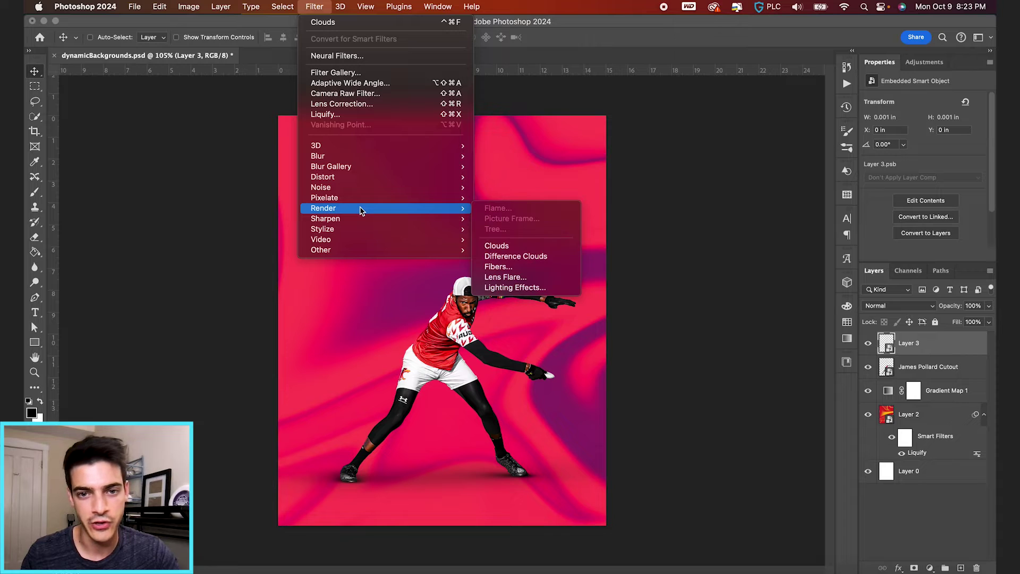
click(507, 250)
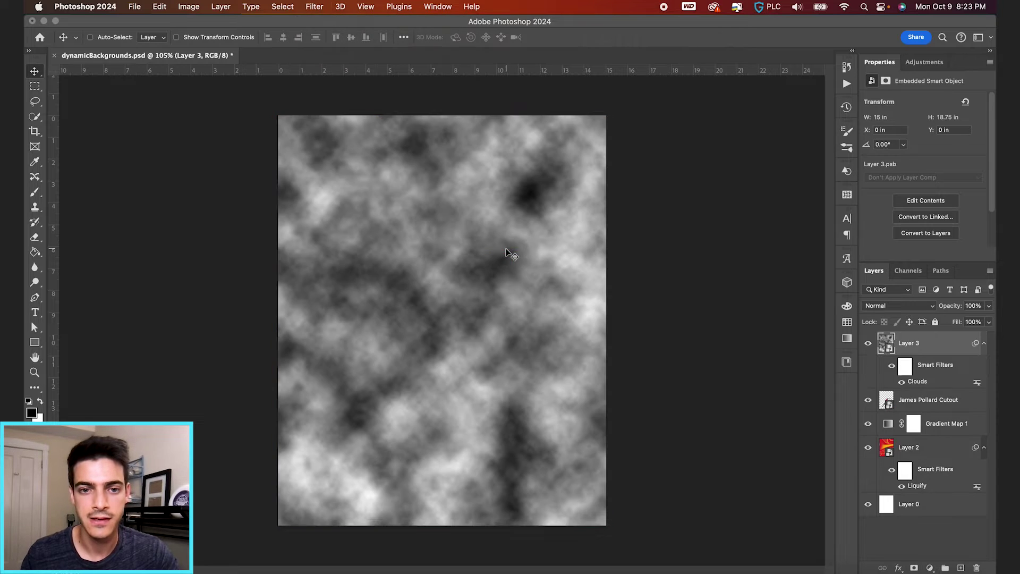
- Blur the clouds with a 106-pixel Gaussian Blur
click(314, 6)
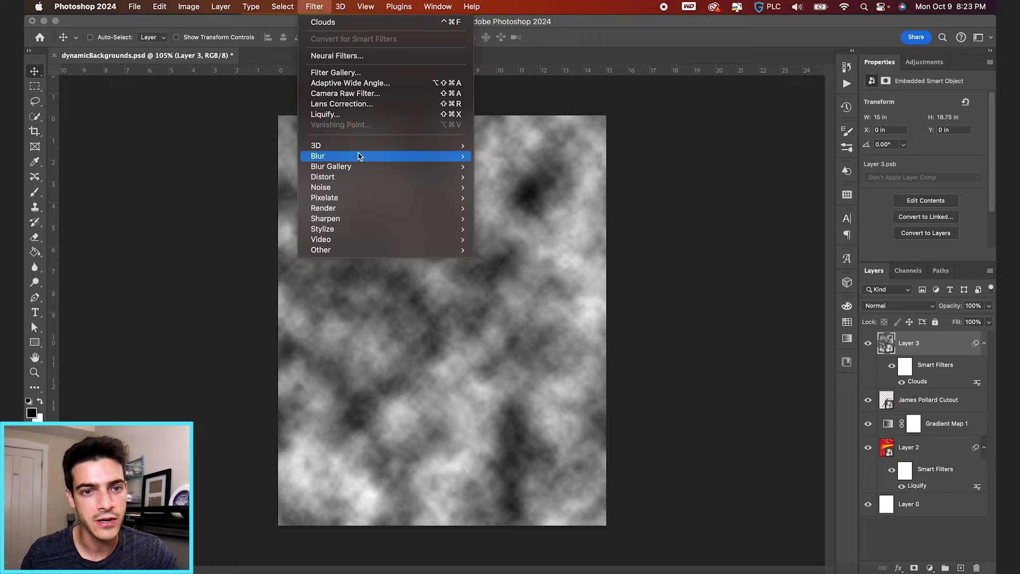
mouse_move(373, 156)
click(521, 200)
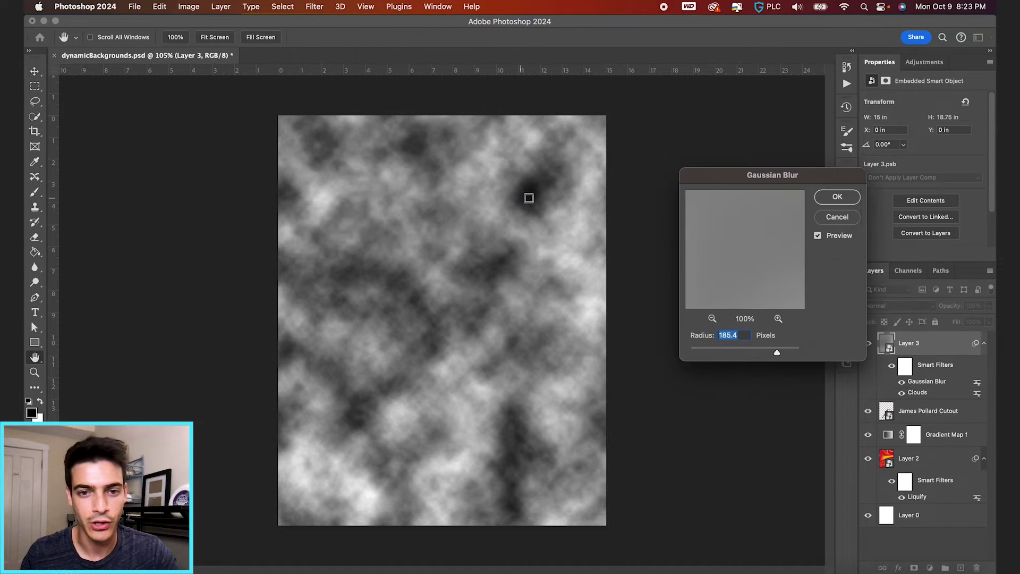
drag(779, 354, 763, 354)
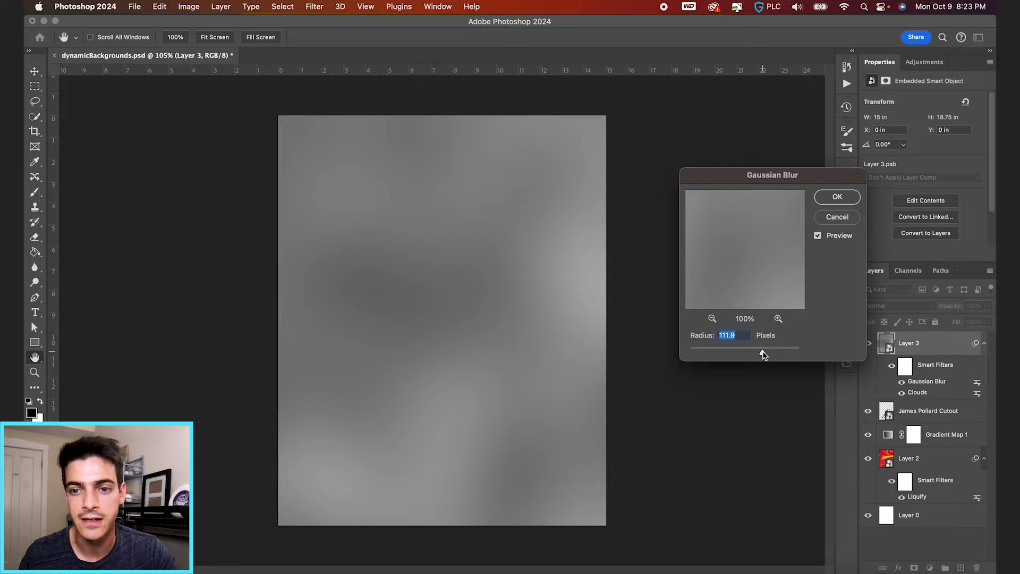
drag(764, 355, 760, 353)
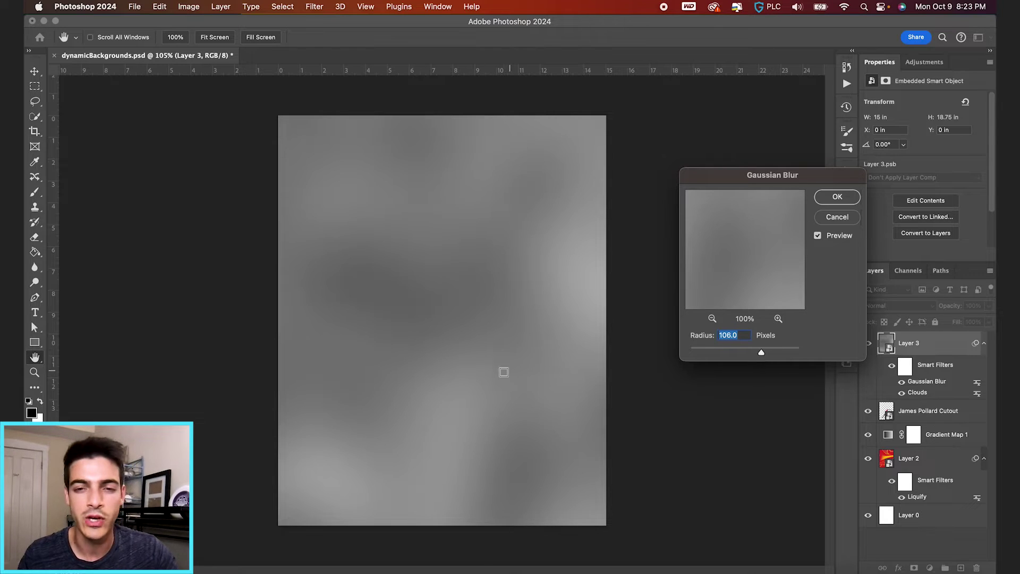
click(838, 198)
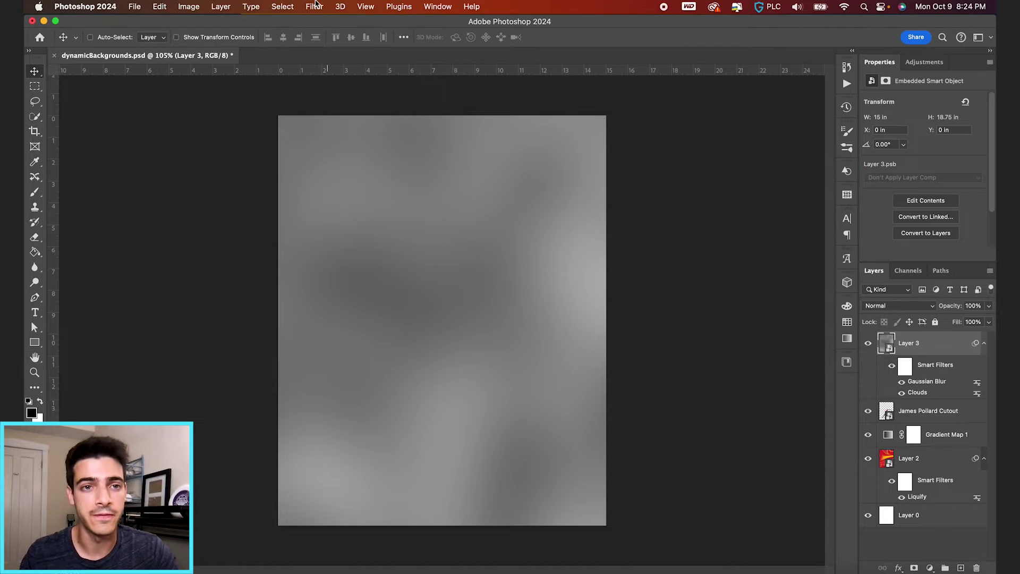
- Apply Stylize > Find Edges to Layer 3 and zoom in to inspect the contour lines
click(315, 6)
mouse_move(366, 230)
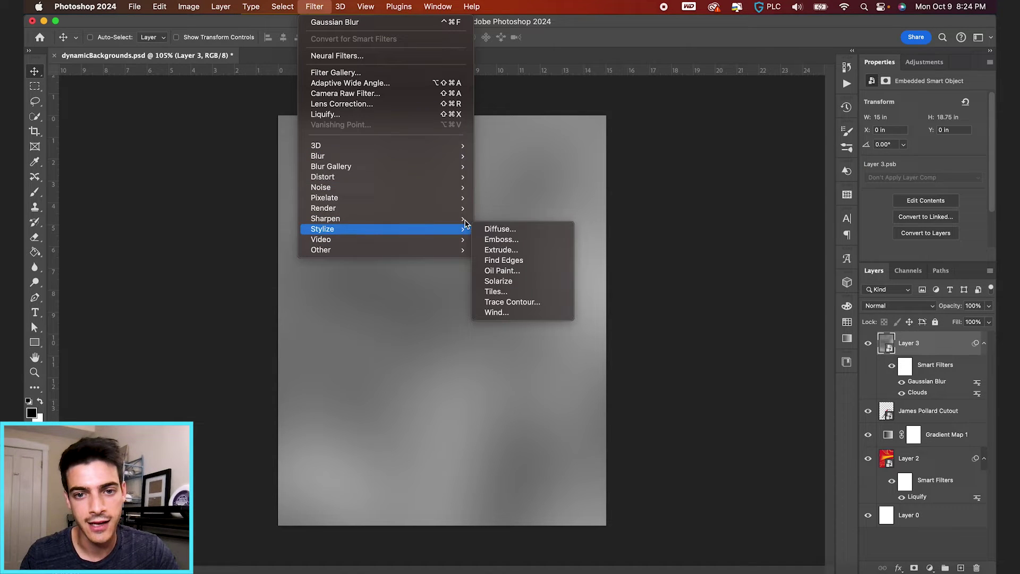
click(526, 264)
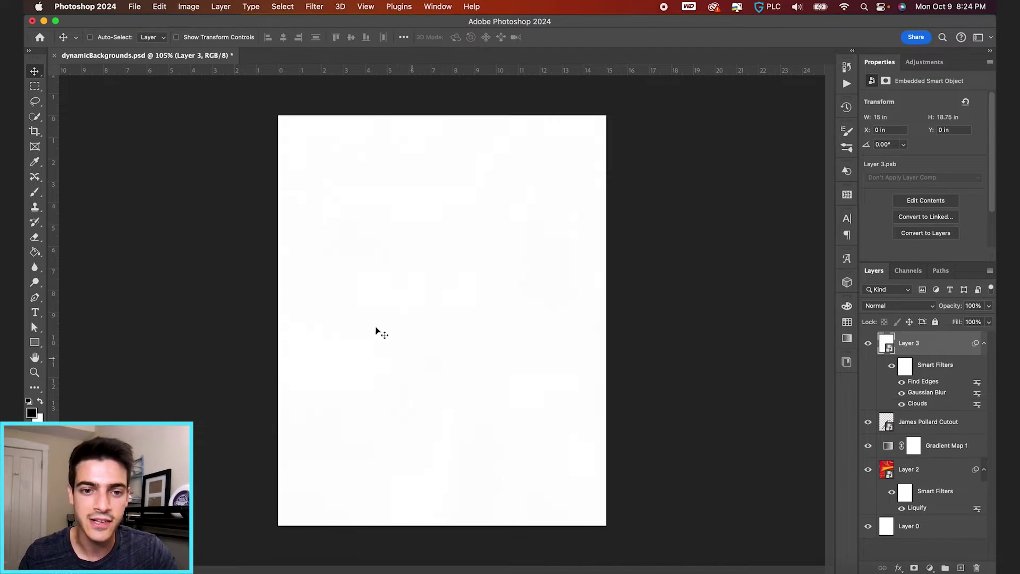
scroll(436, 321, up, 1)
scroll(436, 321, up, 3)
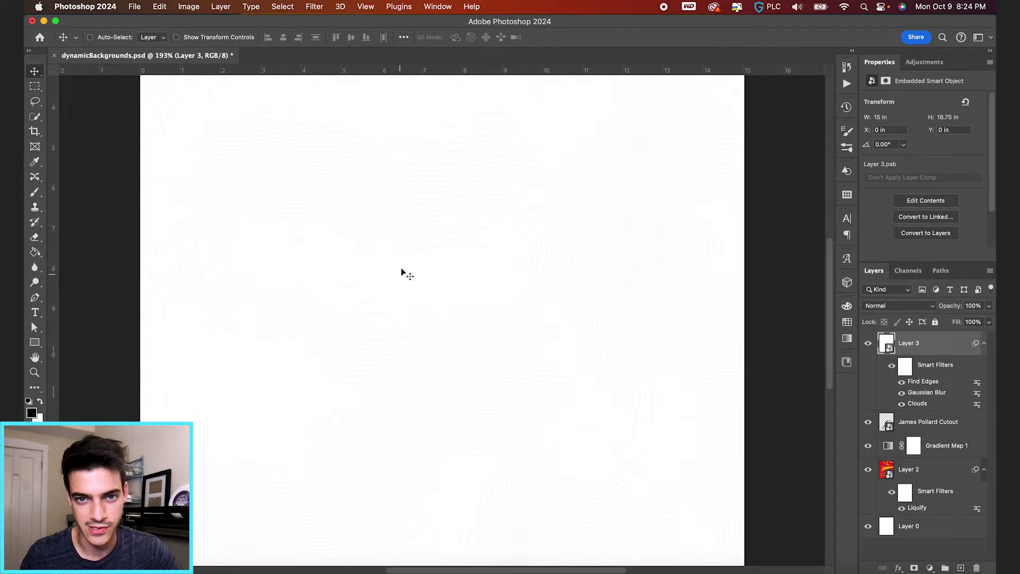
scroll(439, 276, up, 5)
scroll(426, 298, up, 3)
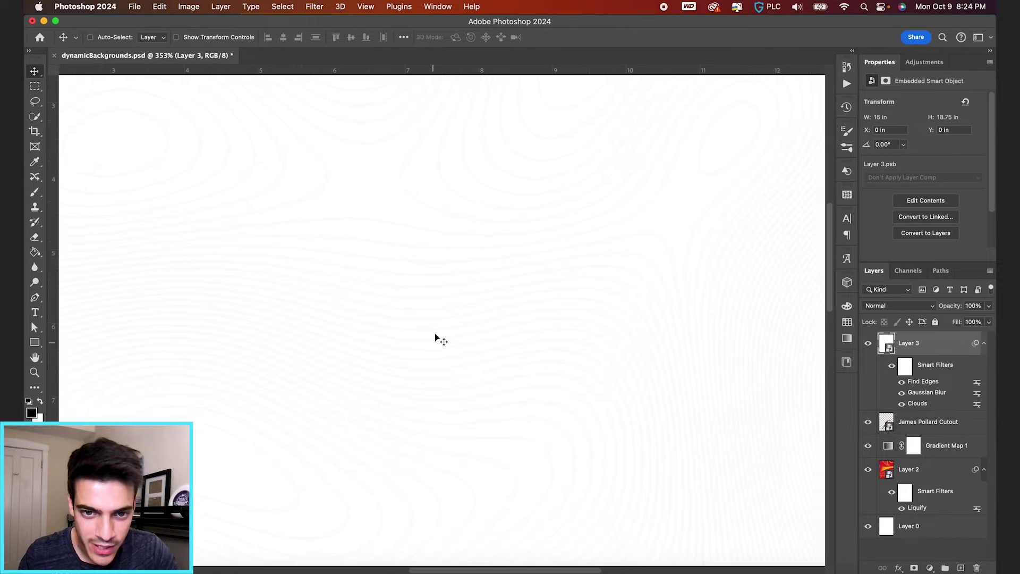
scroll(360, 337, down, 2)
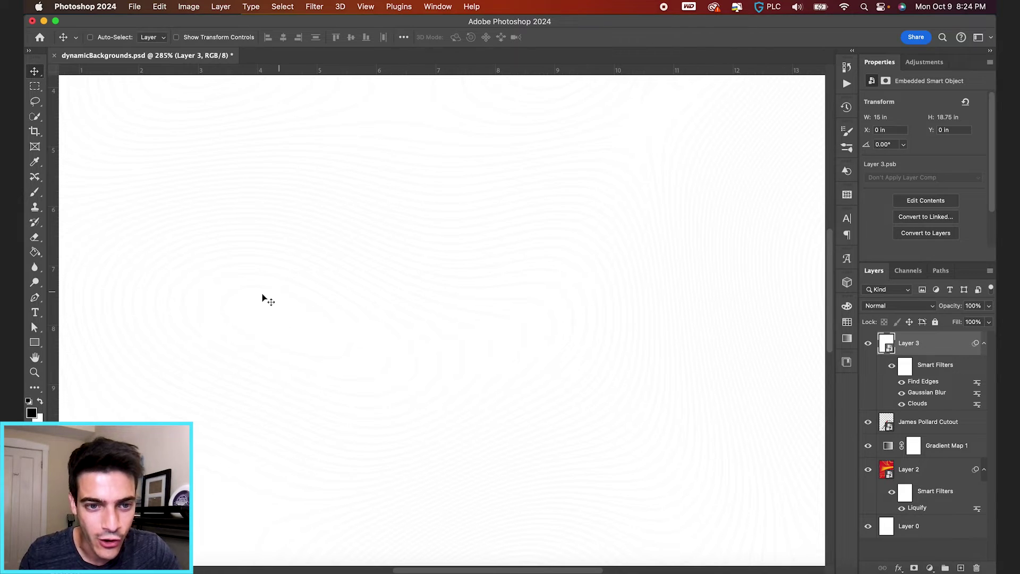
scroll(436, 352, down, 2)
scroll(476, 299, down, 2)
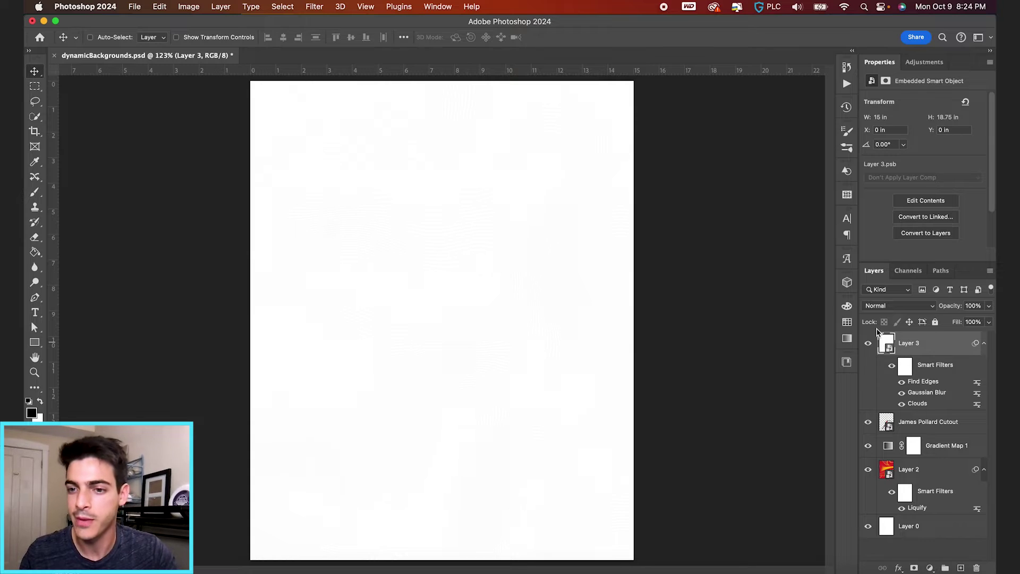
- Add a Curves layer dipping the curve to darken contours, duplicate it, and set the copy to 38% opacity
click(930, 568)
mouse_move(951, 567)
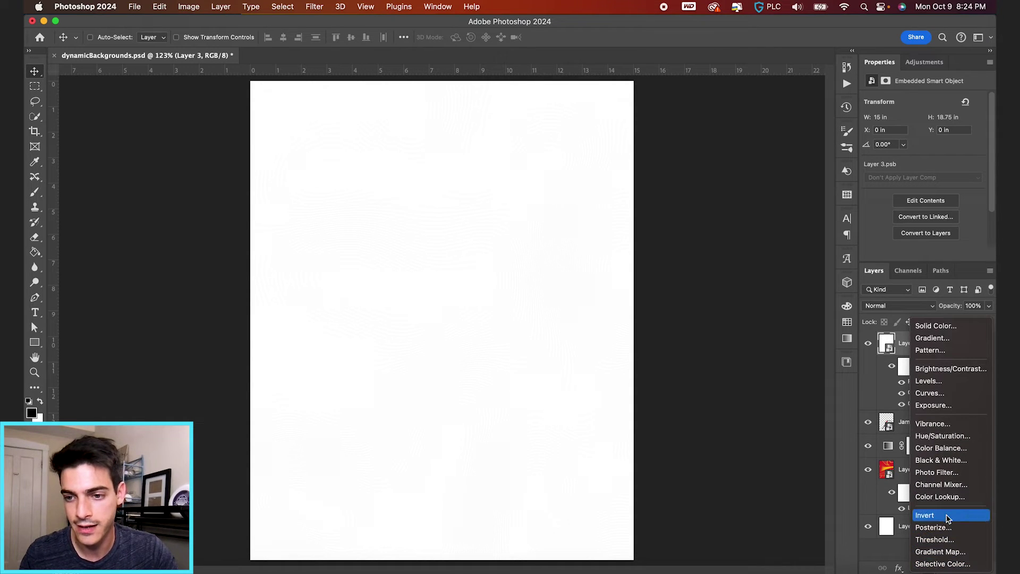
click(952, 393)
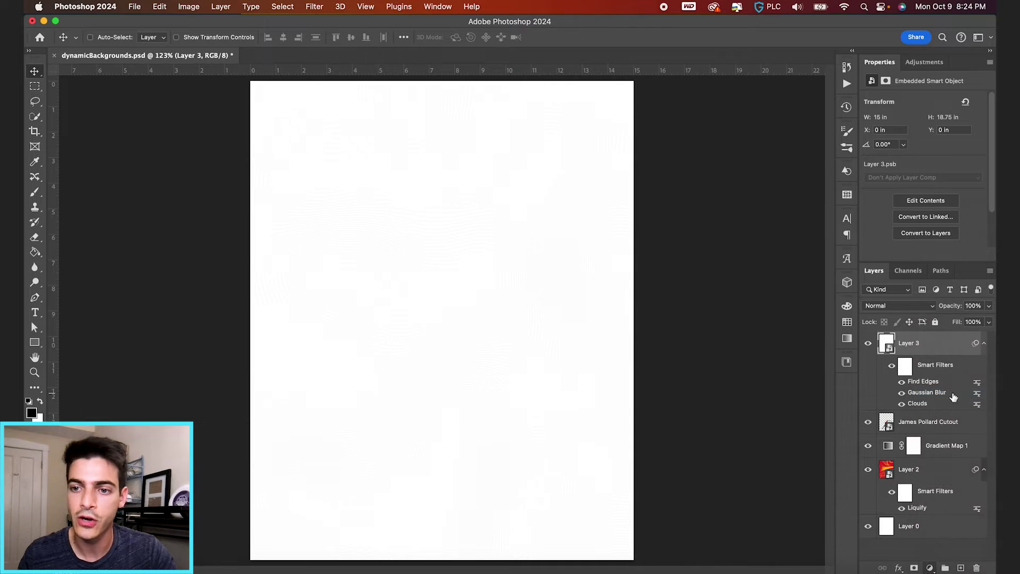
drag(927, 193, 929, 205)
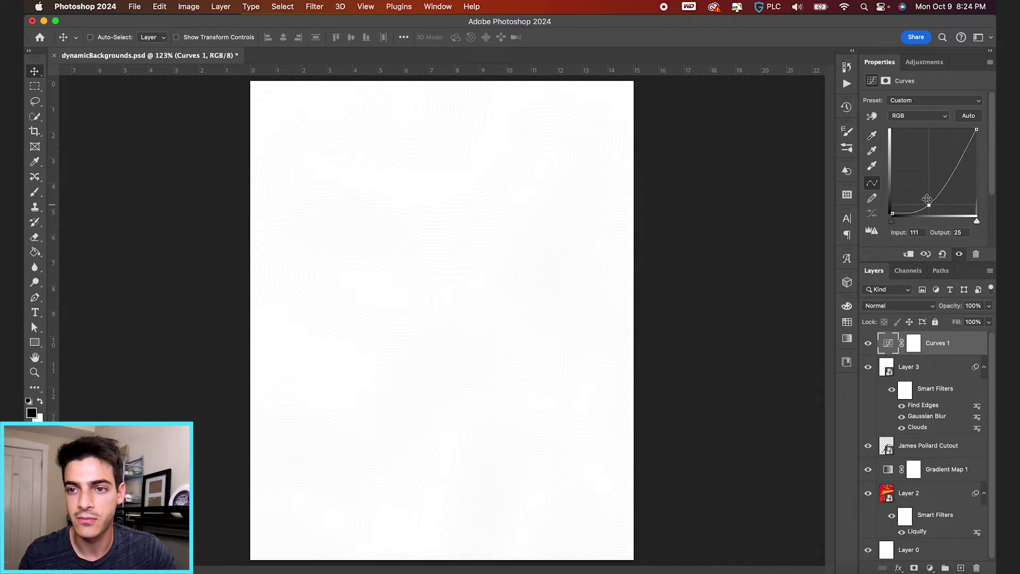
drag(965, 151, 932, 212)
click(936, 192)
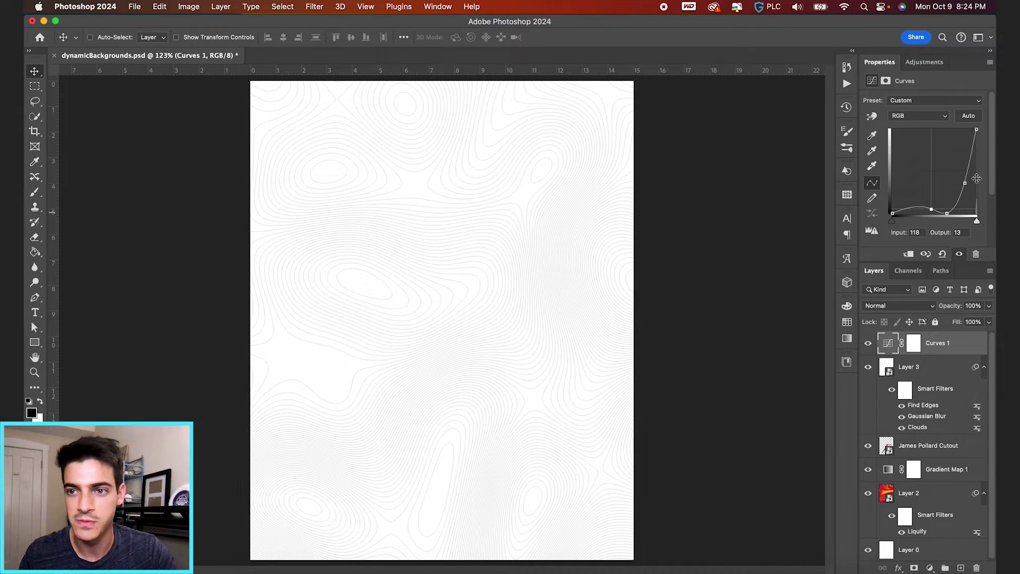
drag(977, 178, 968, 203)
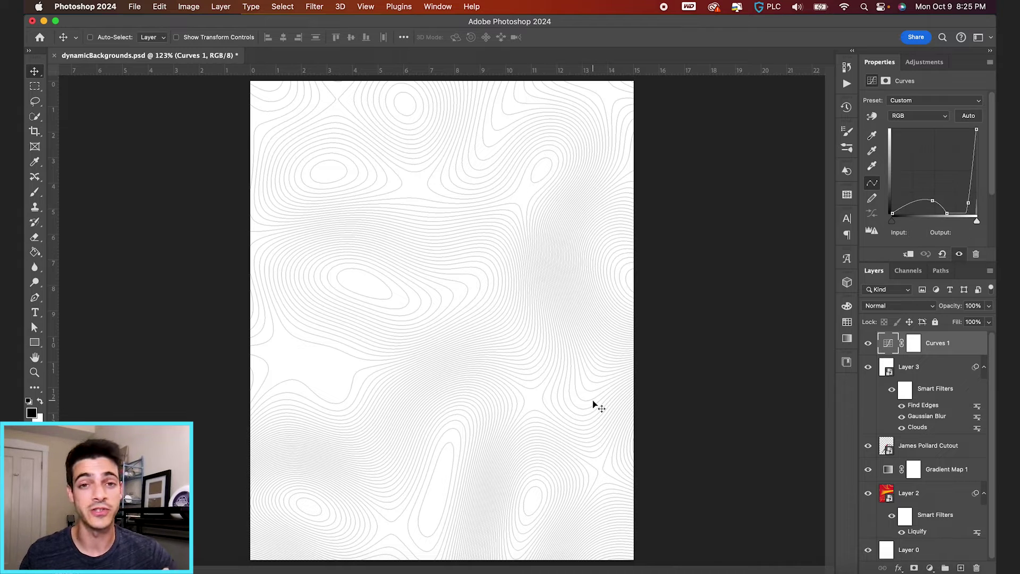
key(super+j)
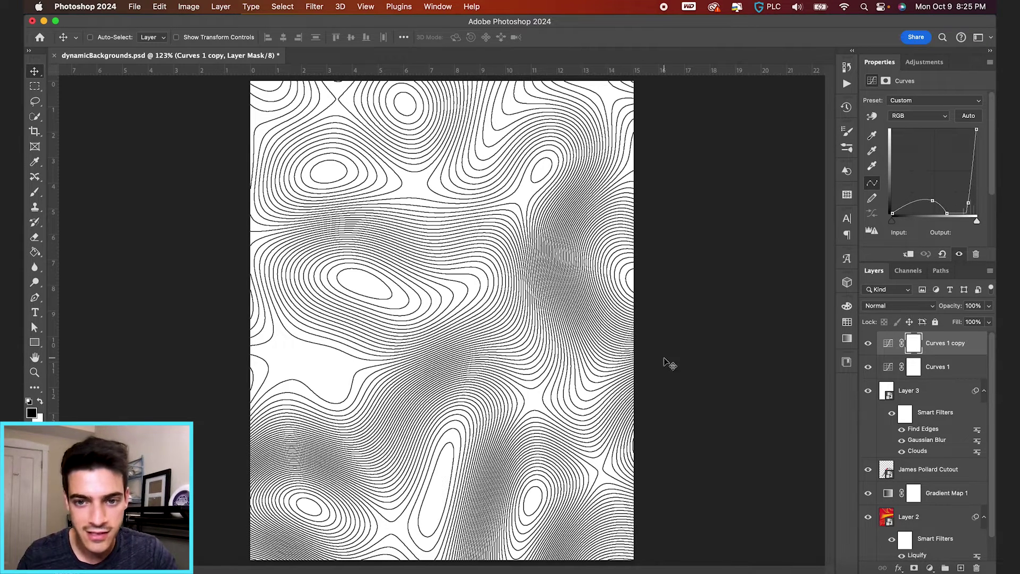
drag(956, 310, 919, 305)
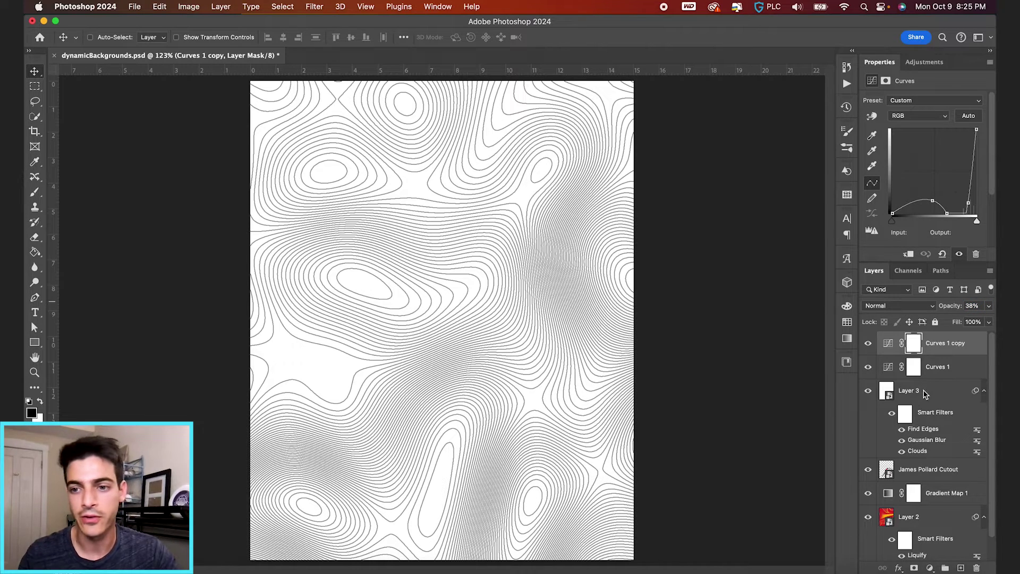
- Group Curves 1 copy through Layer 3 into Group 1
shift+click(924, 394)
click(868, 391)
click(868, 391)
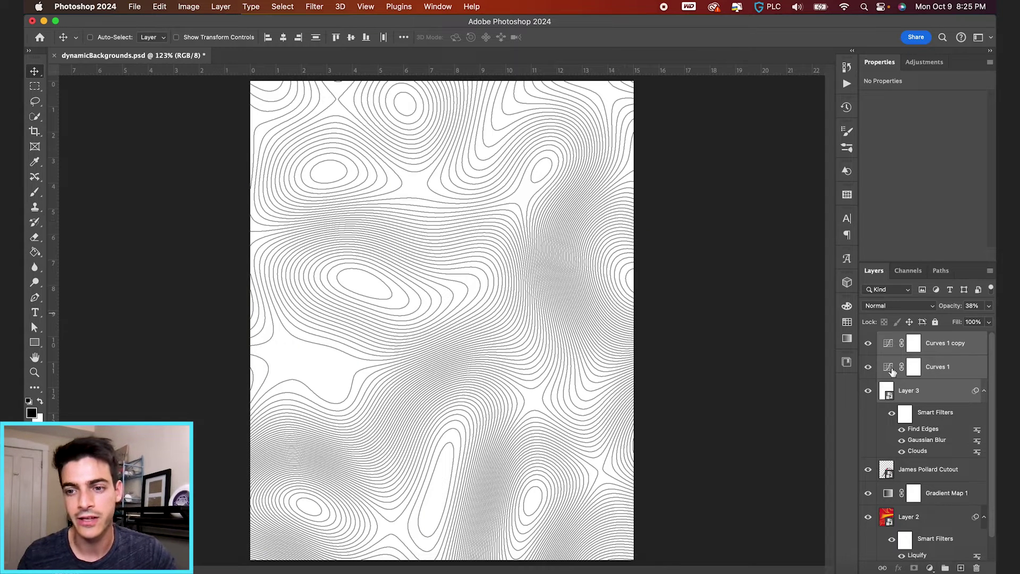
drag(892, 371, 945, 568)
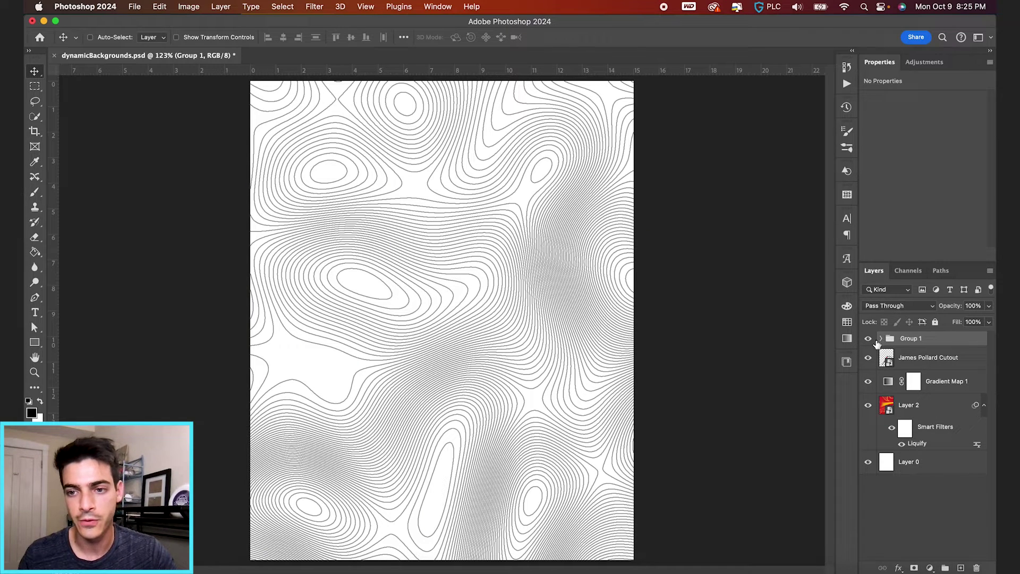
- Set Group 1 to Multiply at 35% opacity and move it below Gradient Map 1
click(909, 307)
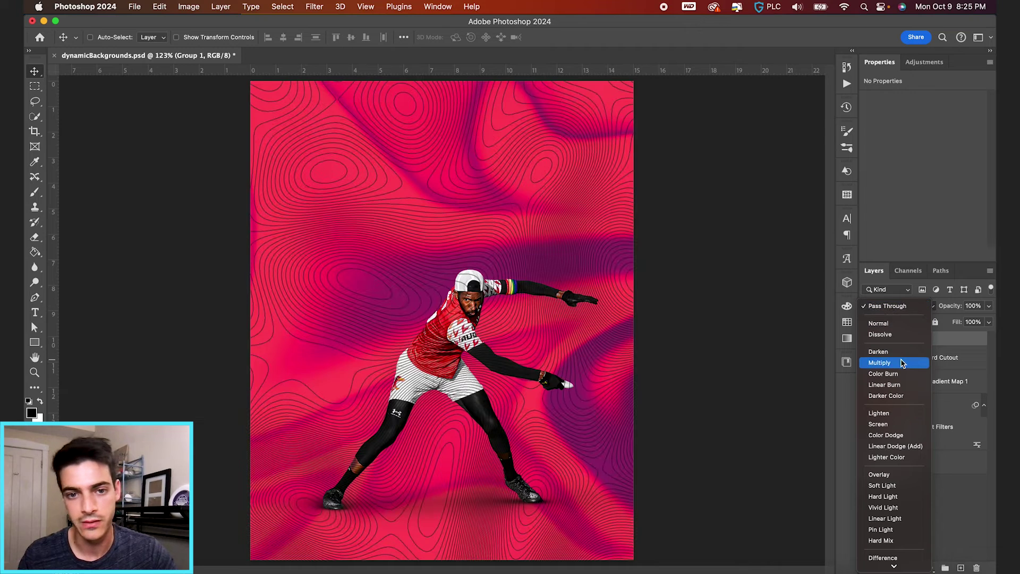
click(901, 363)
key(0)
key(2)
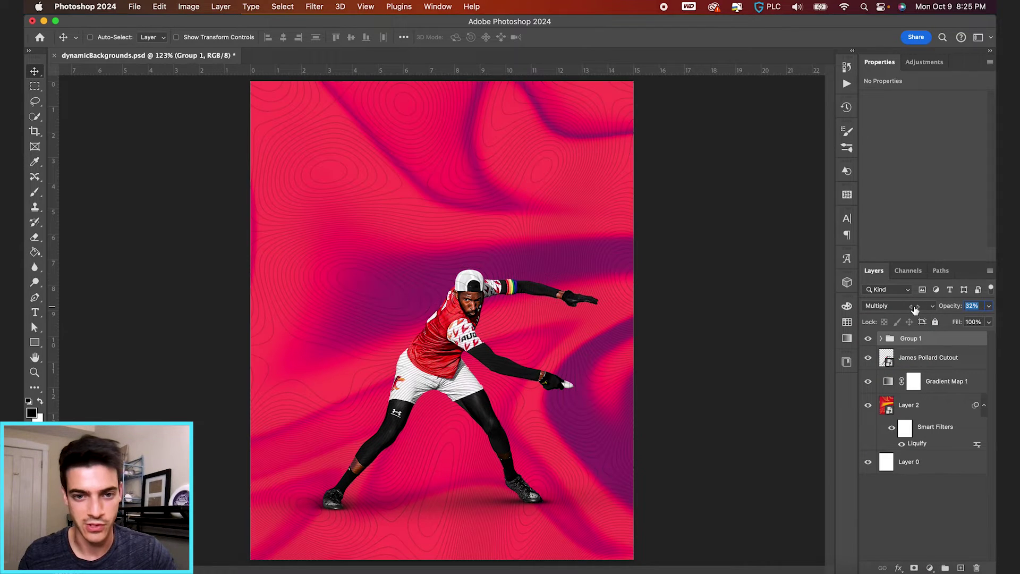
drag(882, 307, 904, 306)
drag(891, 344, 893, 391)
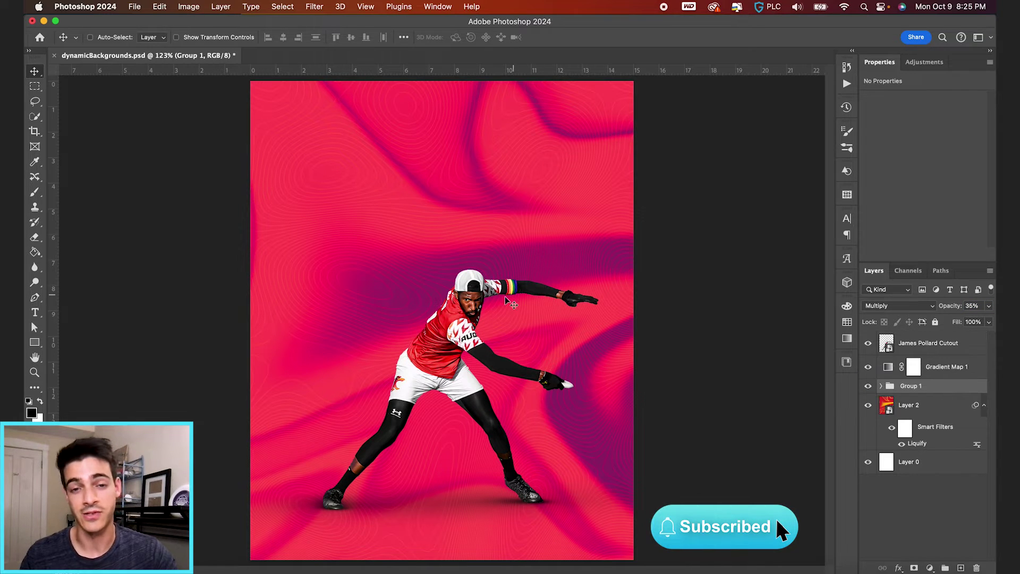
key(super+plus)
scroll(300, 294, up, 5)
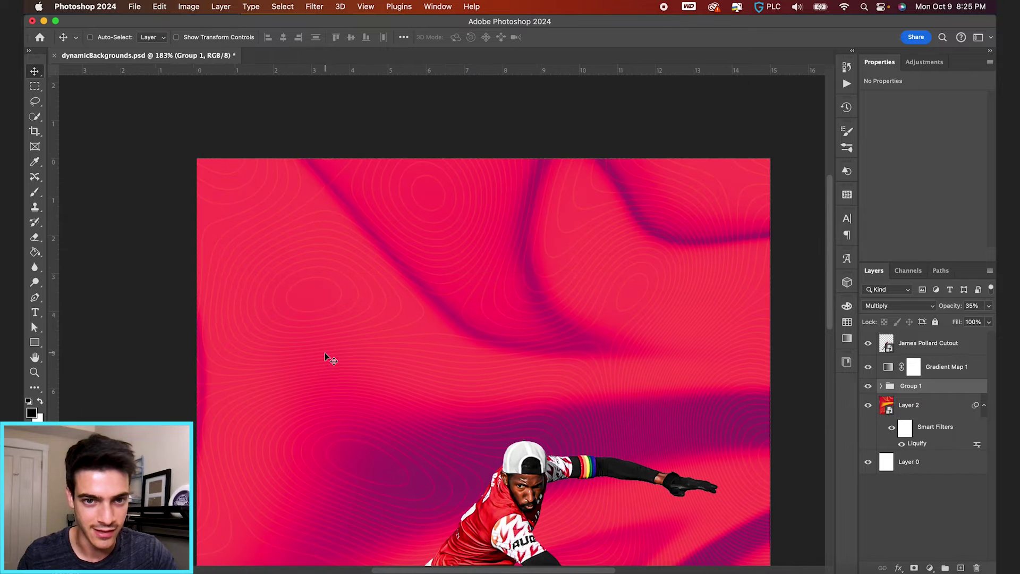
key(super+minus)
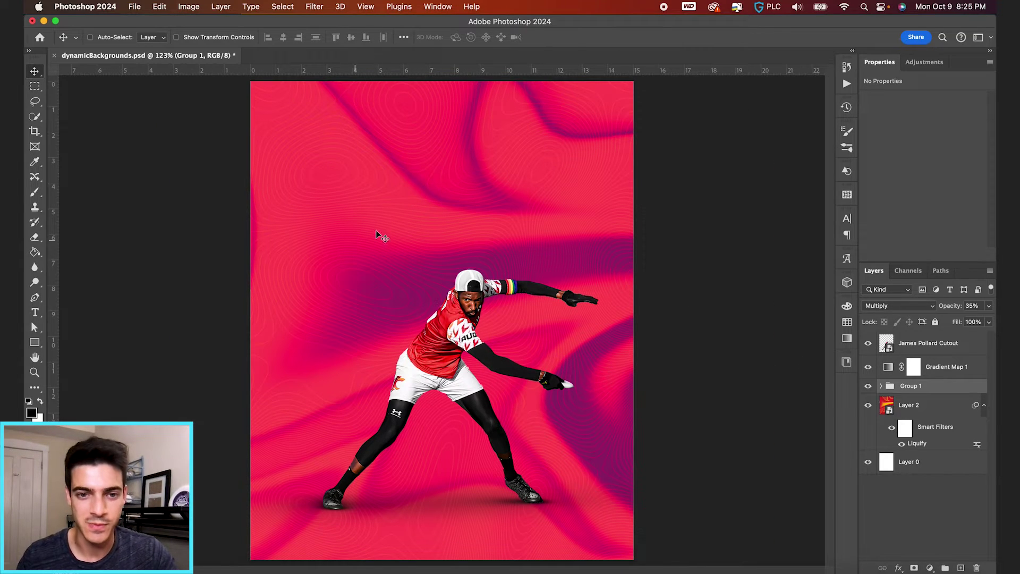
- Raise Layer 3's Gaussian Blur smart filter radius inside Group 1 to 150.1 pixels
click(881, 386)
scroll(949, 464, down, 2)
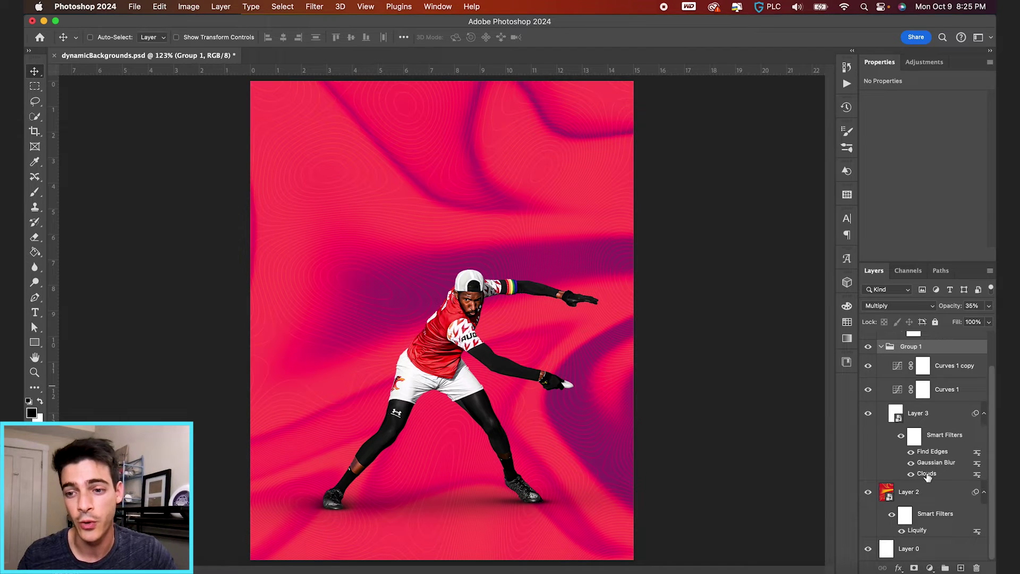
click(926, 476)
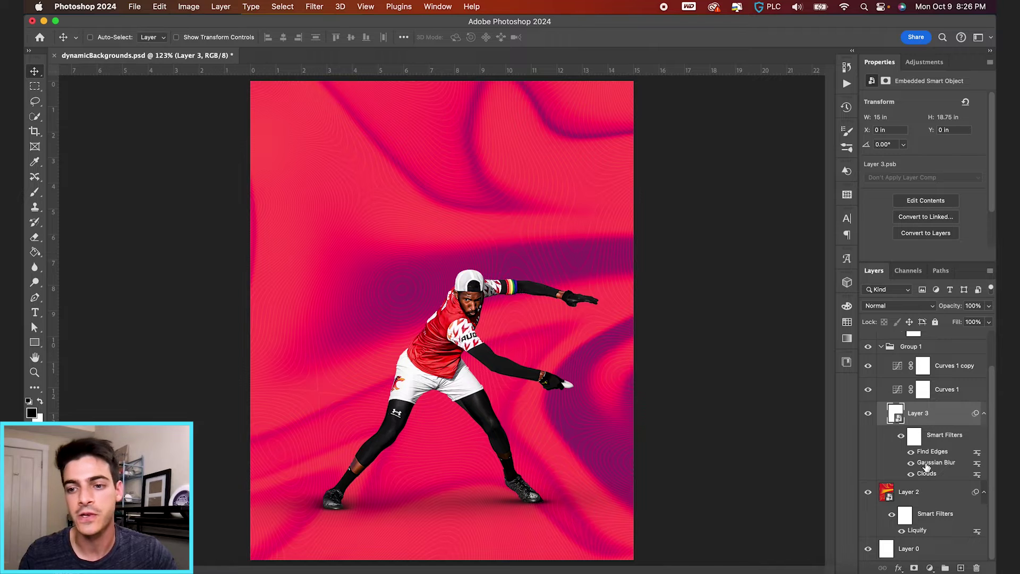
double_click(925, 464)
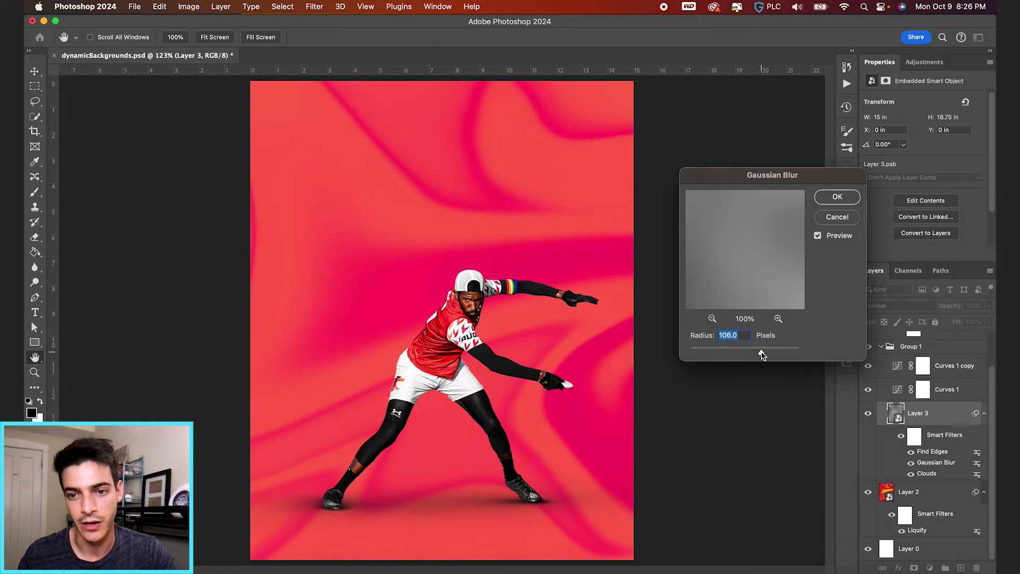
drag(768, 355, 770, 355)
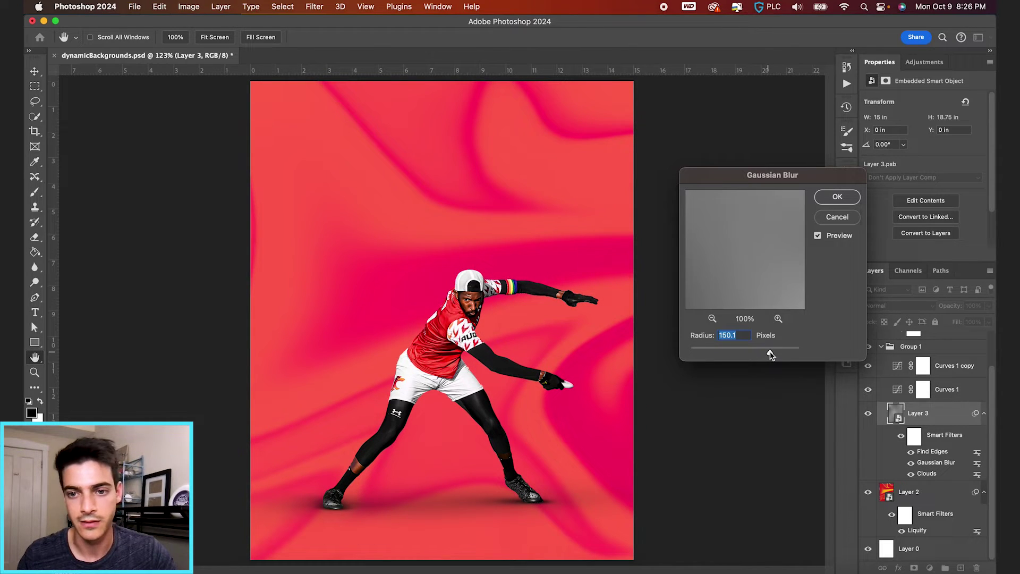
click(834, 197)
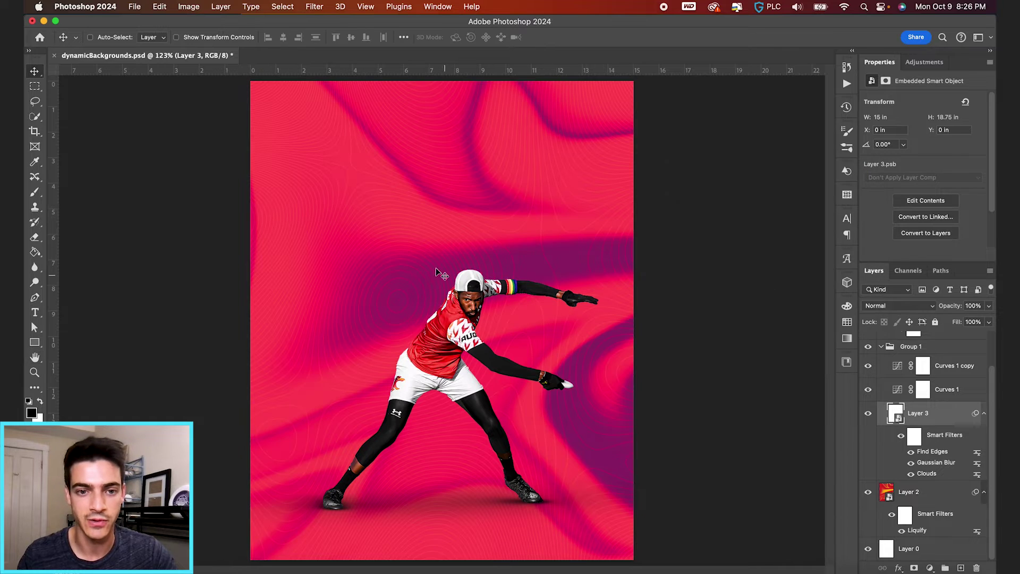
scroll(490, 214, up, 3)
scroll(420, 285, up, 3)
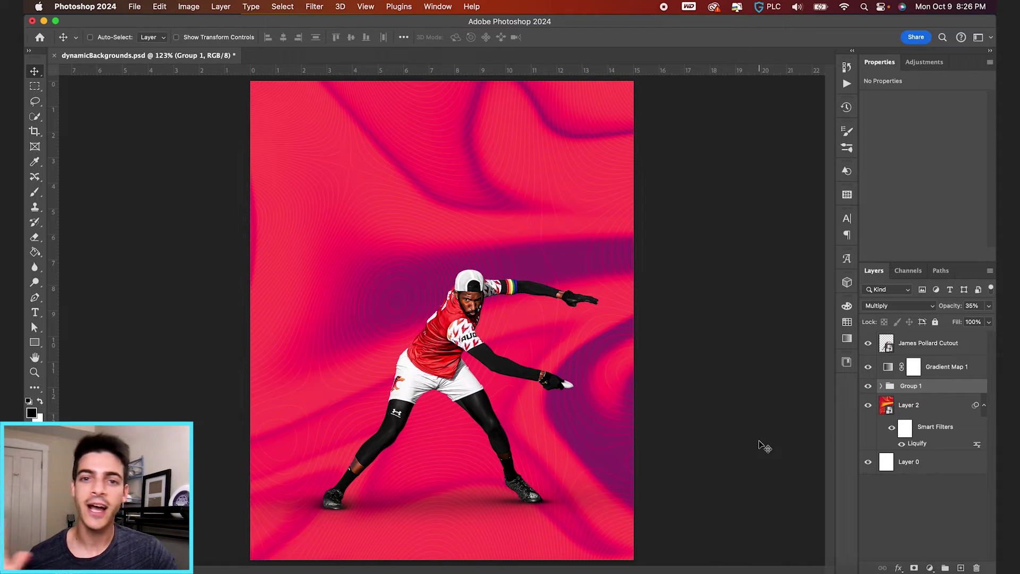
- Add a black-filled Layer 4 above the player cutout and turn on the grid
click(930, 350)
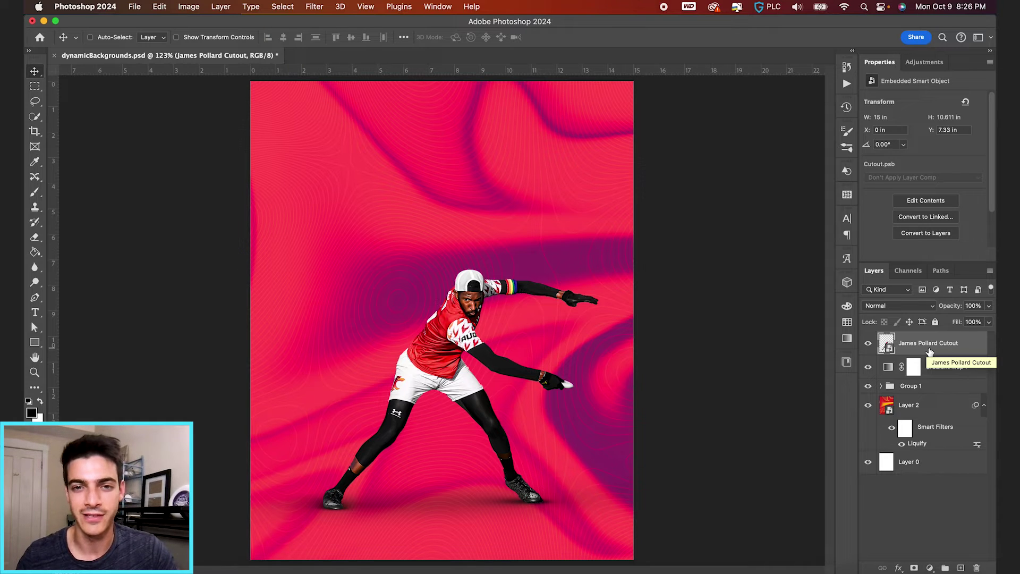
key(super+shift+alt+n)
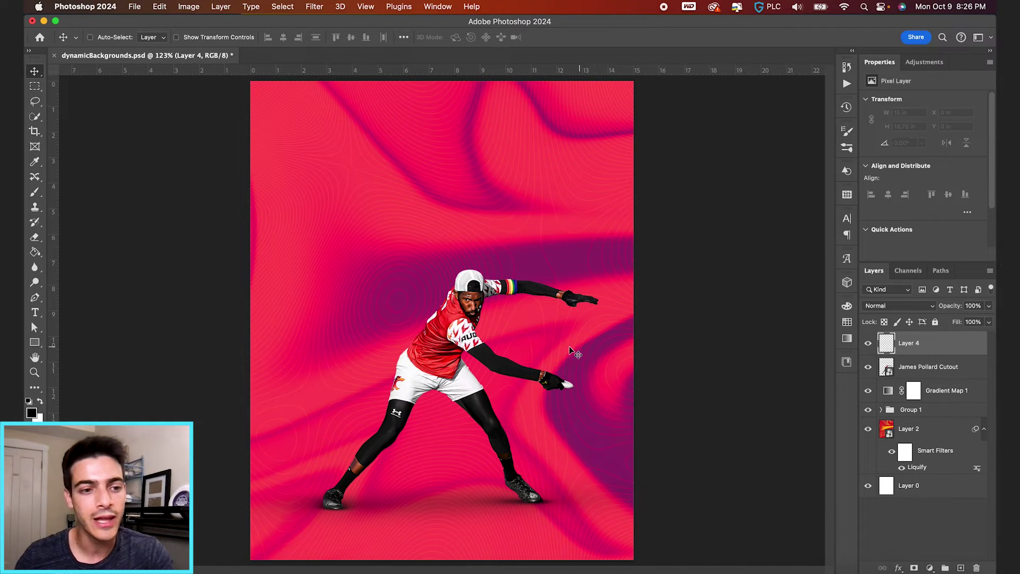
key(g)
click(440, 277)
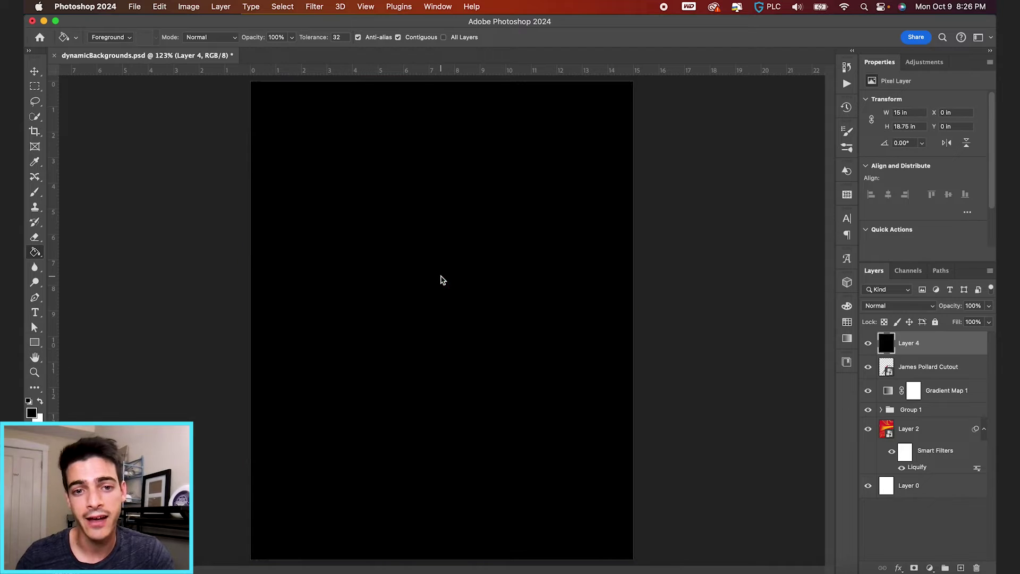
key(super+apostrophe)
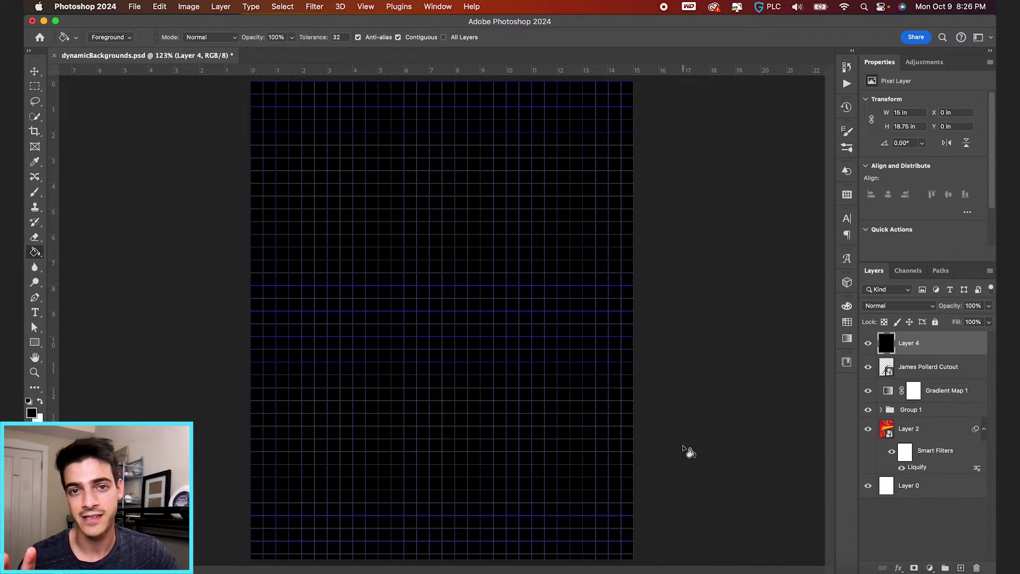
- Capture the grid canvas as a screenshot and place it in the document, scaled to fill the canvas
drag(252, 81, 633, 558)
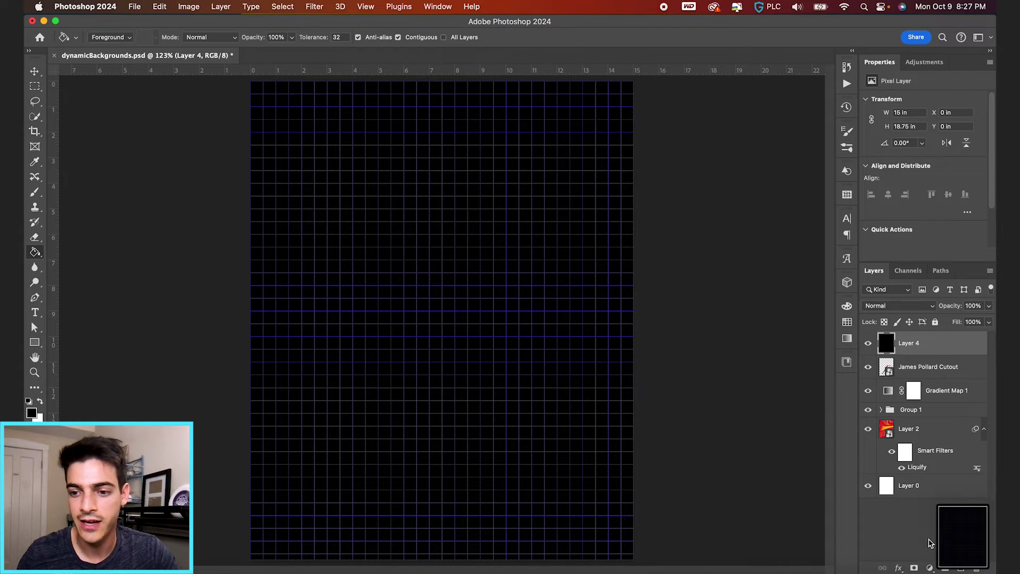
drag(968, 541, 441, 380)
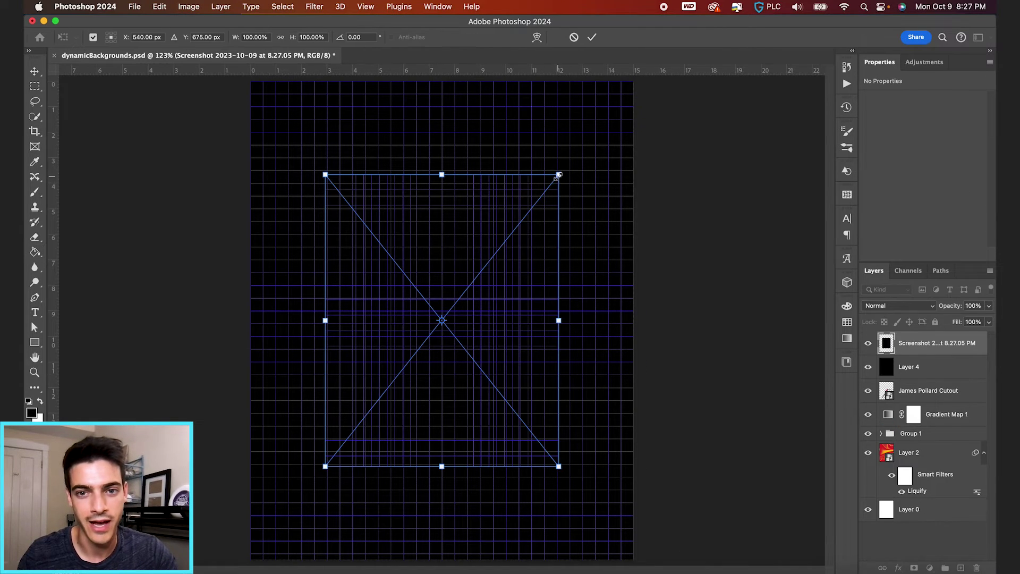
drag(558, 176, 650, 92)
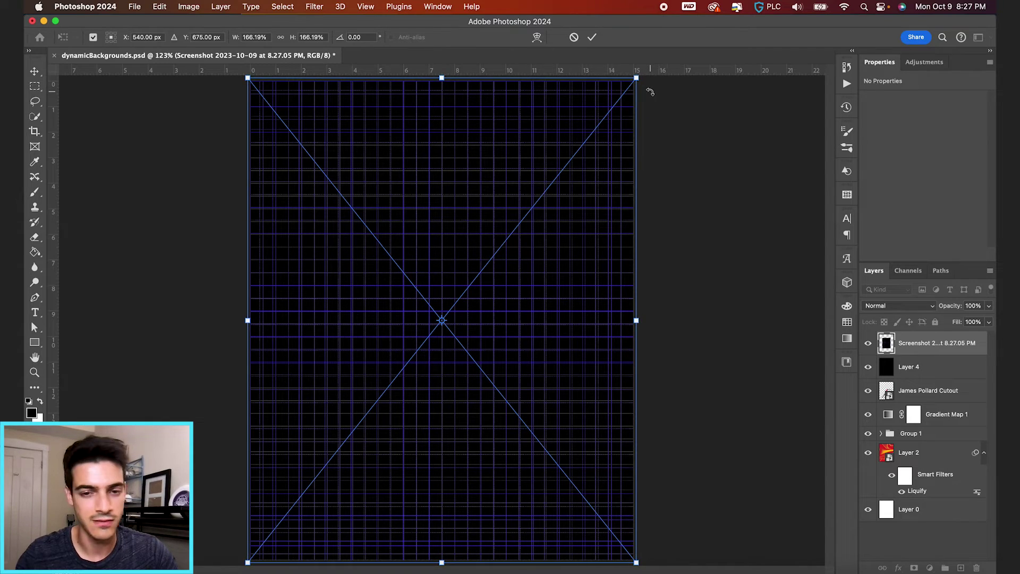
key(Return)
key(g)
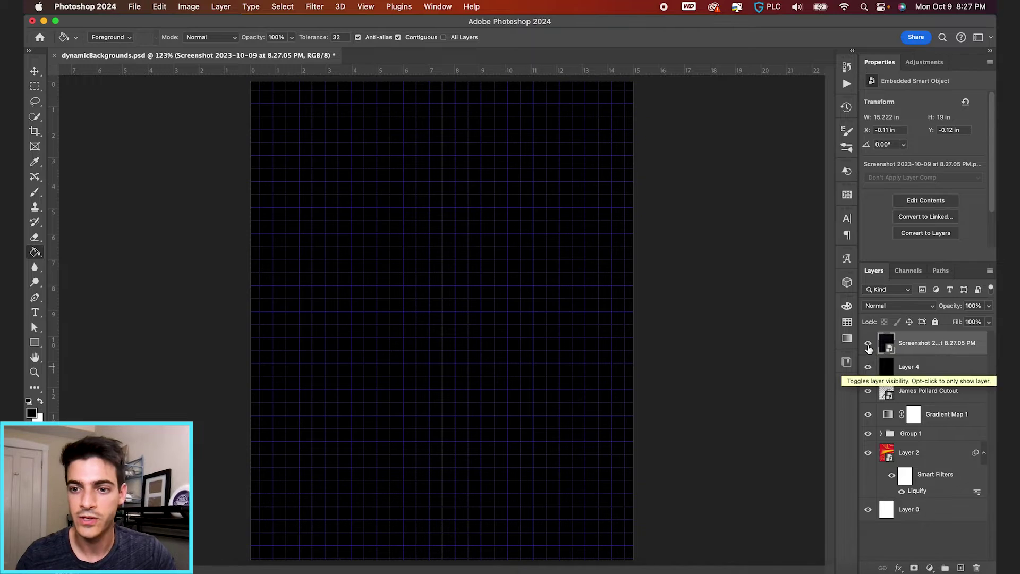
- Hide the black Layer 4 and briefly toggle the grid layer off and on to check beneath
click(868, 367)
click(868, 344)
click(868, 343)
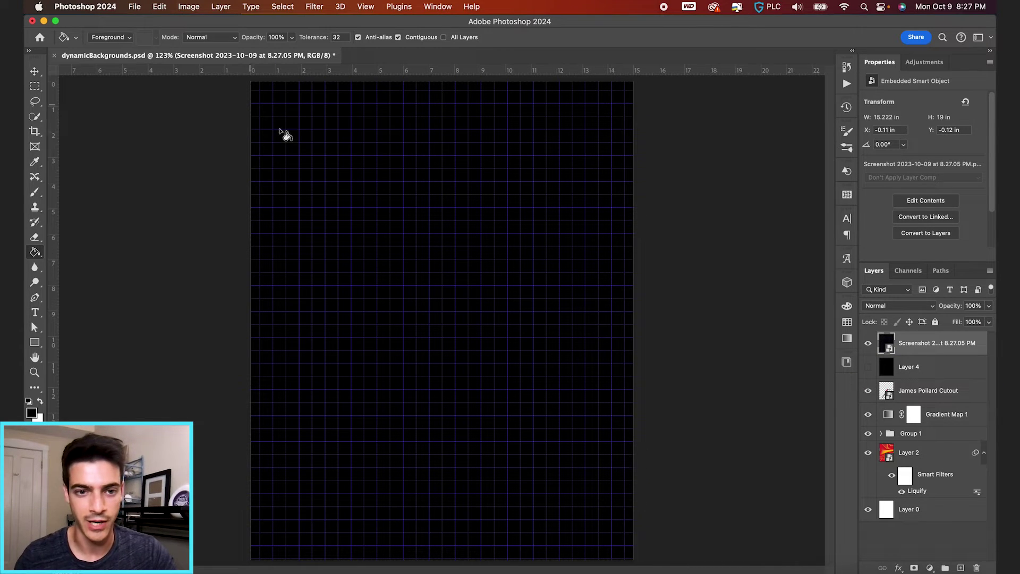
click(877, 306)
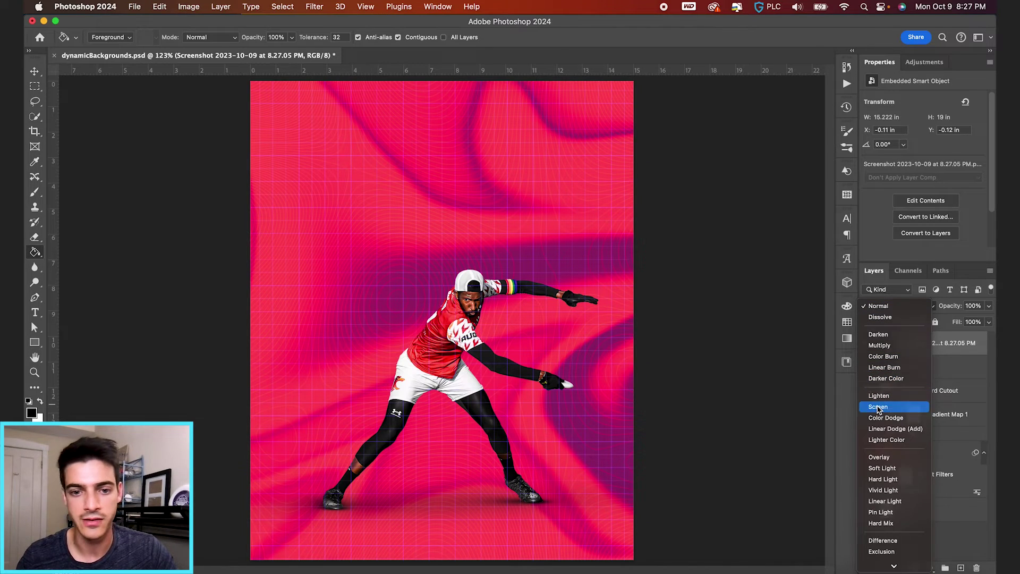
- Try Screen blending on the grid layer, then set it back to Normal
click(877, 407)
scroll(415, 255, up, 3)
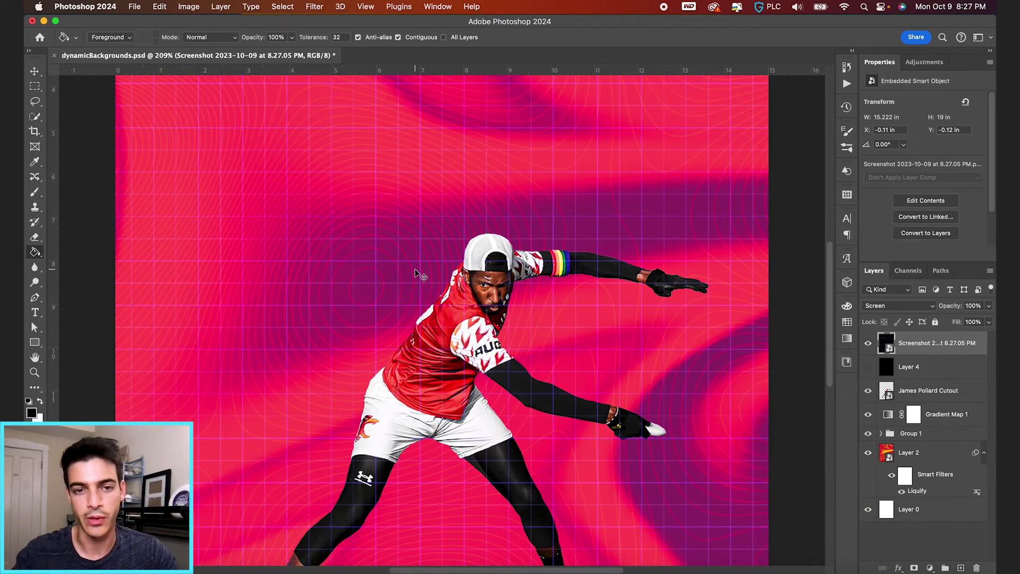
scroll(423, 274, down, 3)
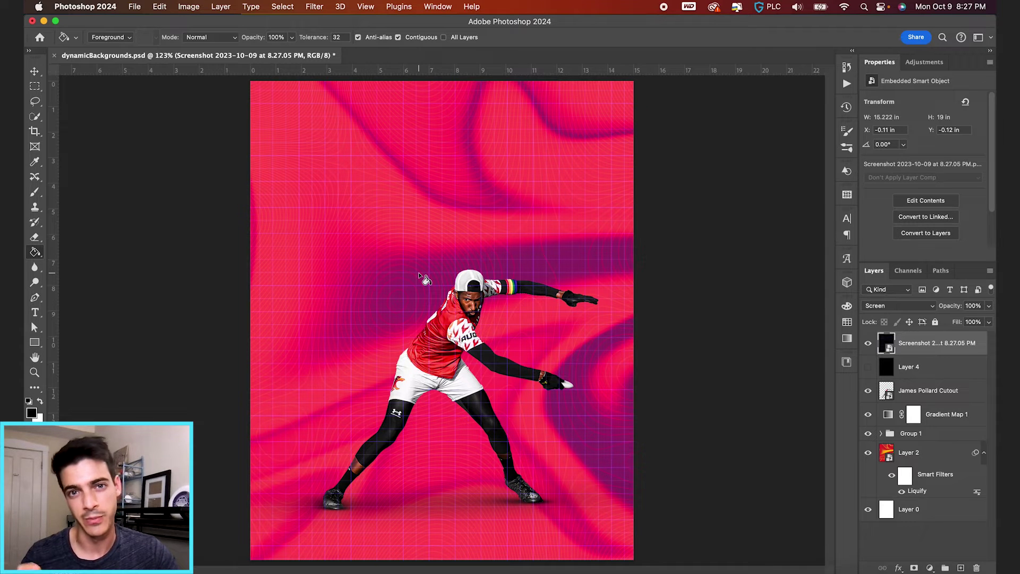
click(918, 307)
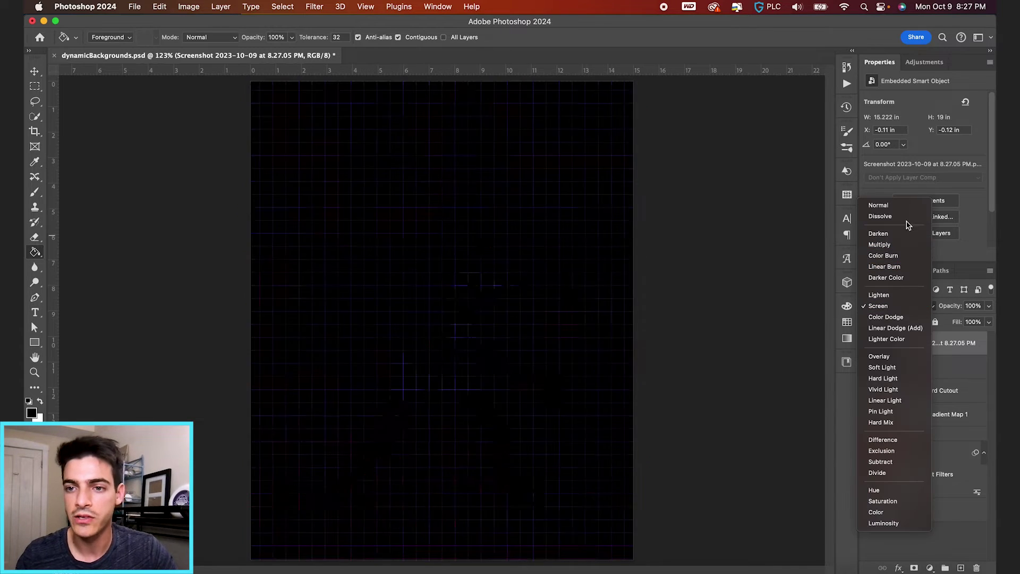
click(909, 206)
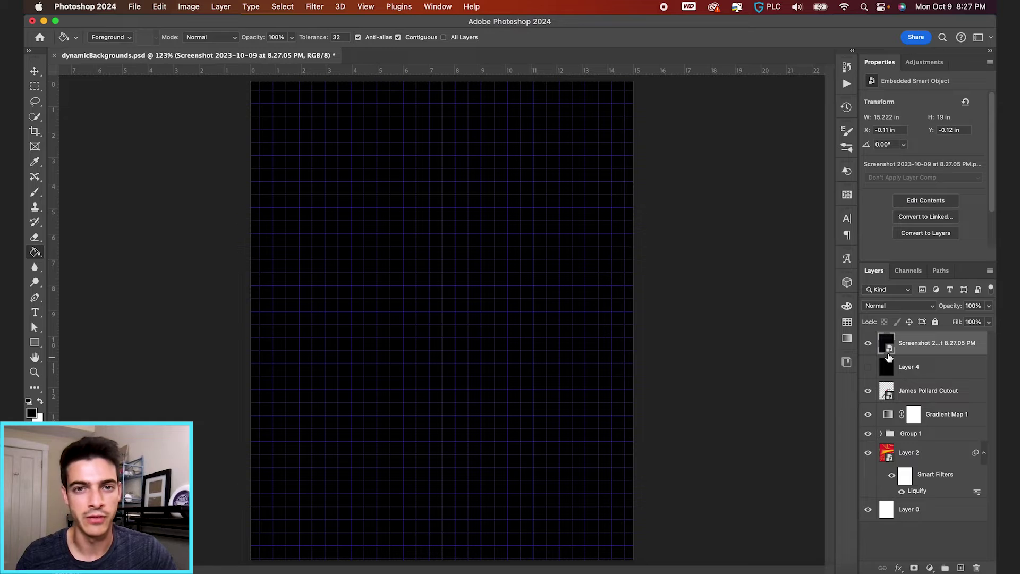
- Apply a Black & White filter to the grid screenshot with Blues raised to 300%
click(189, 6)
mouse_move(204, 40)
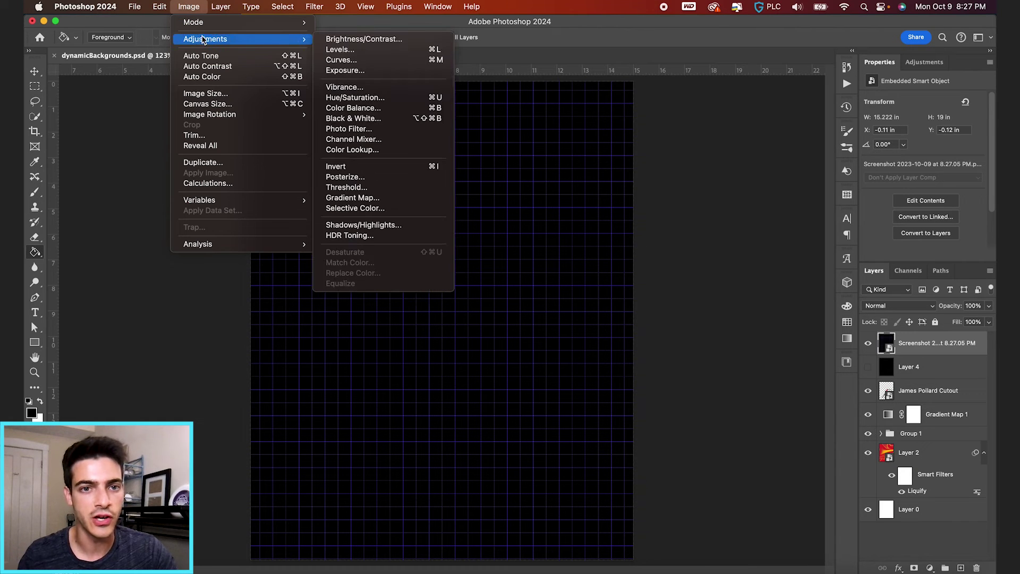
click(410, 119)
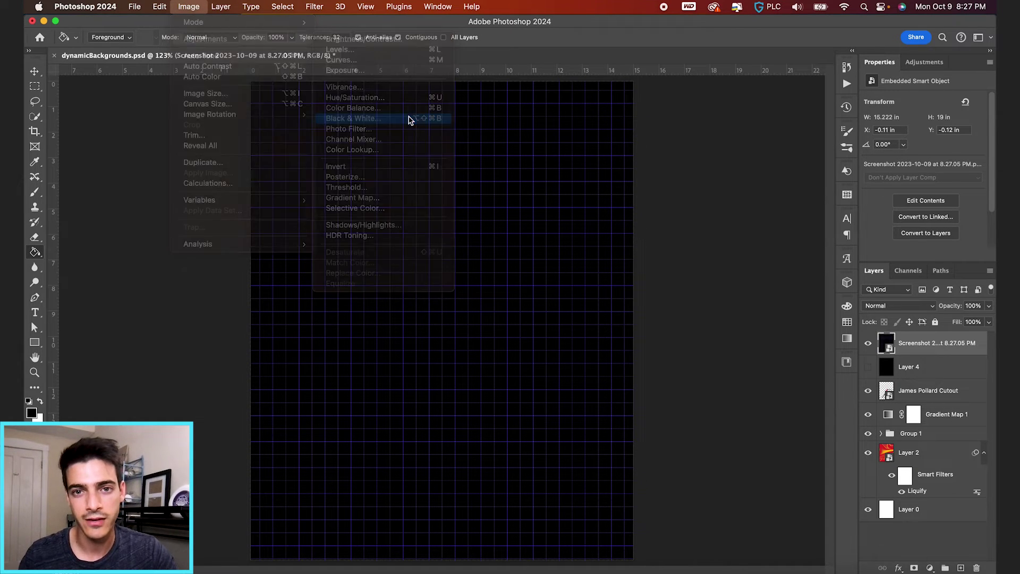
drag(446, 83, 754, 106)
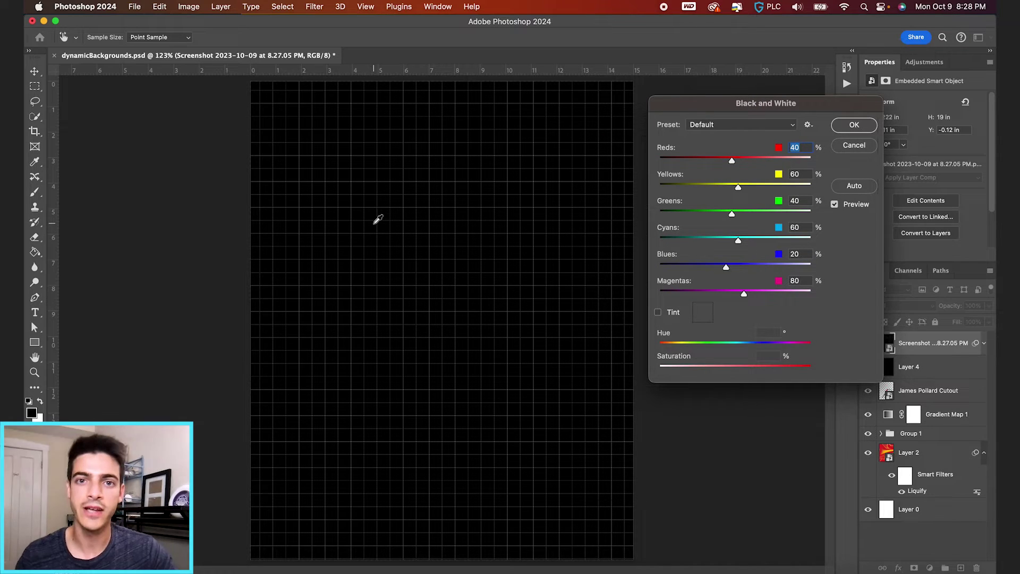
click(378, 218)
click(727, 268)
drag(726, 267, 810, 267)
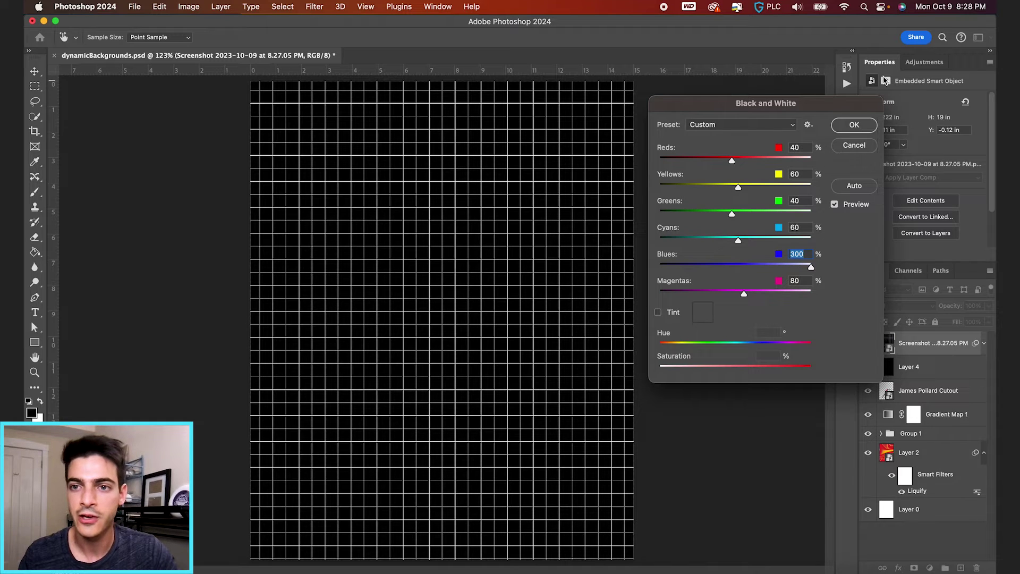
click(851, 125)
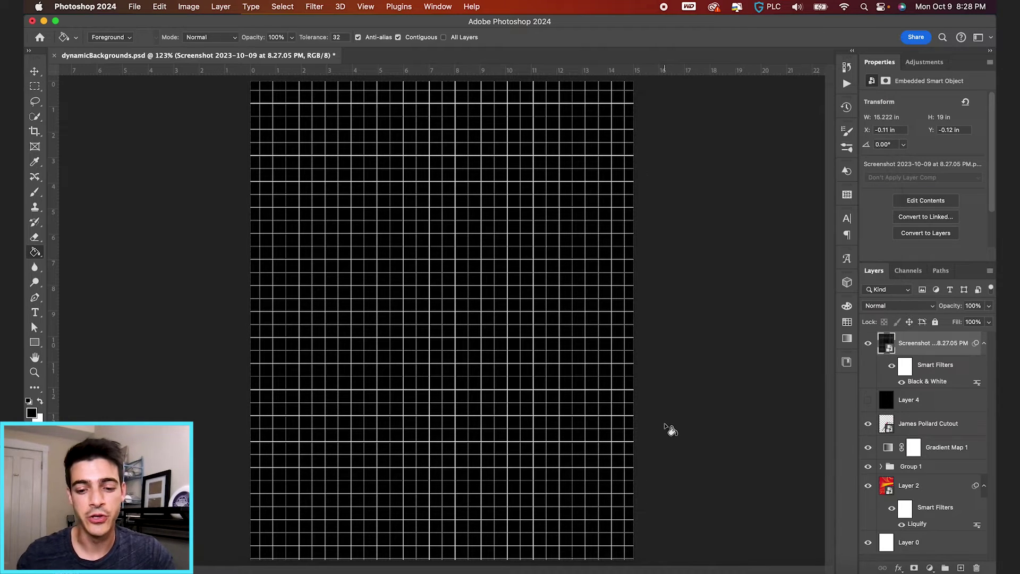
- Create a new empty layer and fill it with yellow
key(super+alt+shift+n)
click(846, 323)
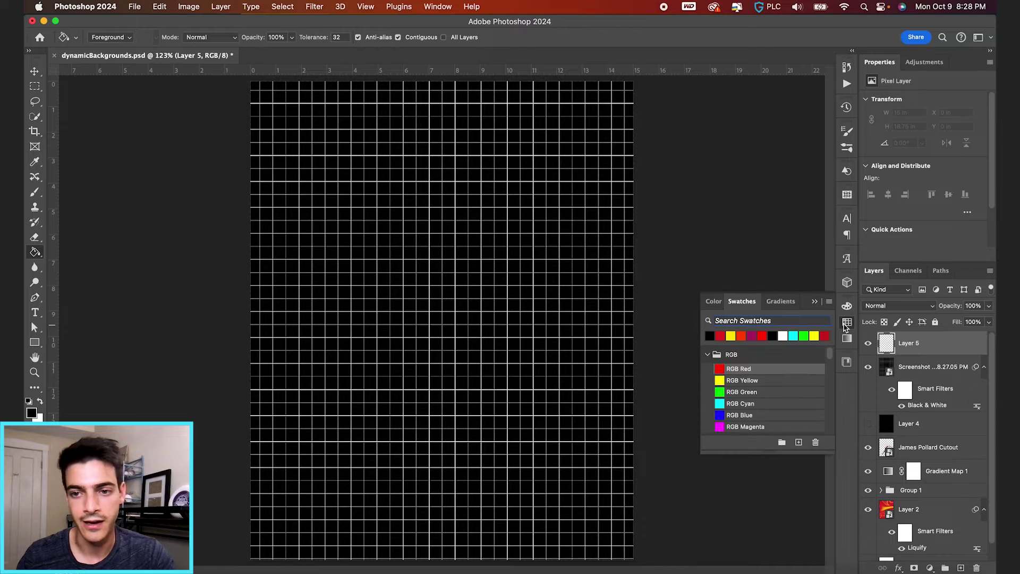
click(733, 333)
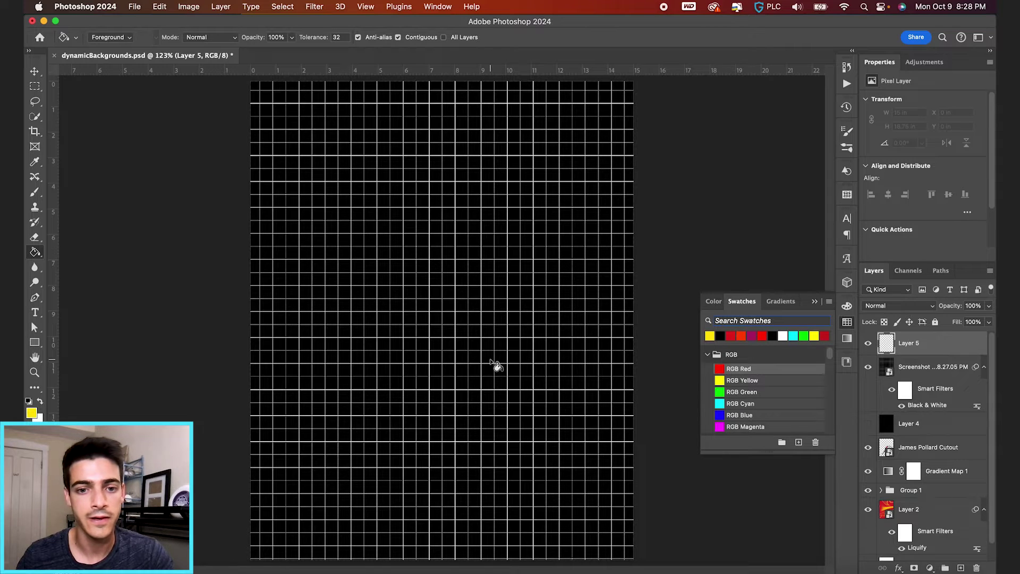
click(451, 328)
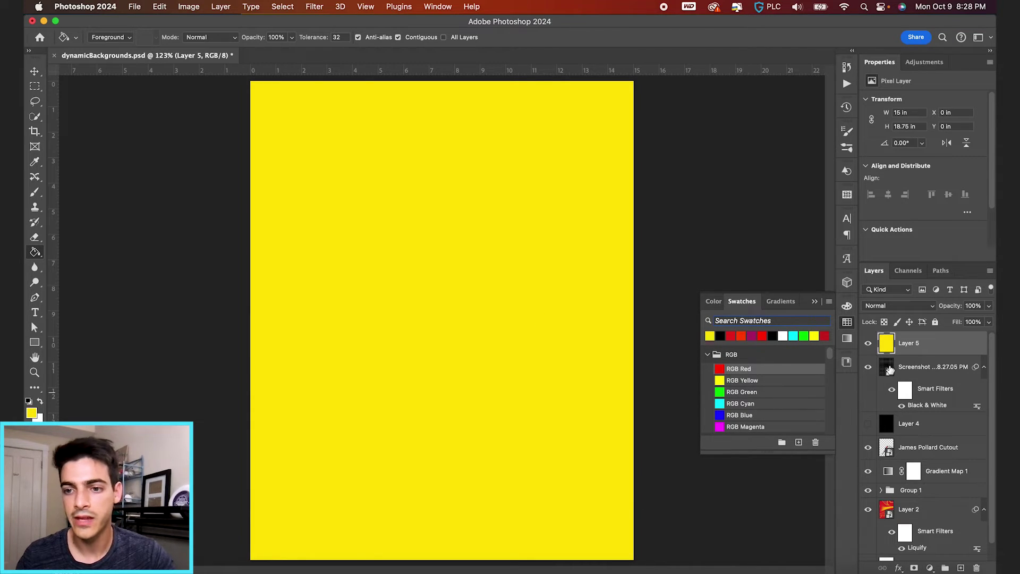
- Copy the entire grid screenshot, then hide it and reselect the yellow fill layer
click(867, 343)
click(886, 370)
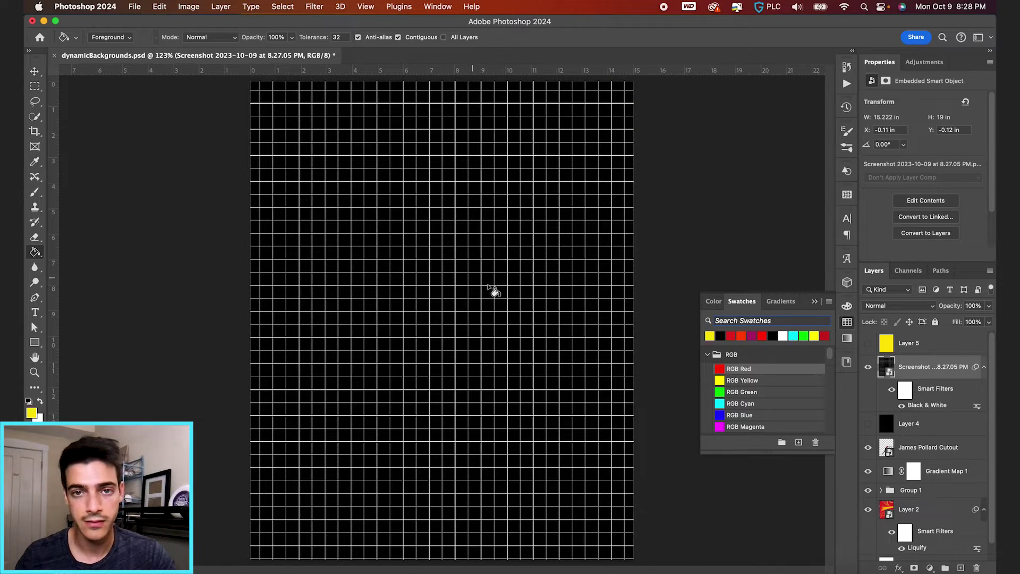
key(super+a)
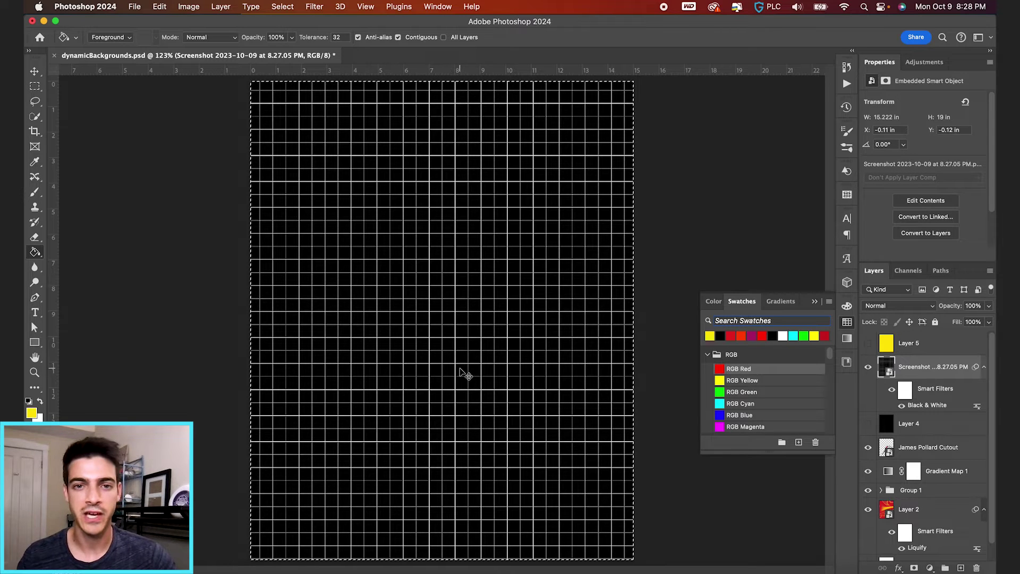
key(super+c)
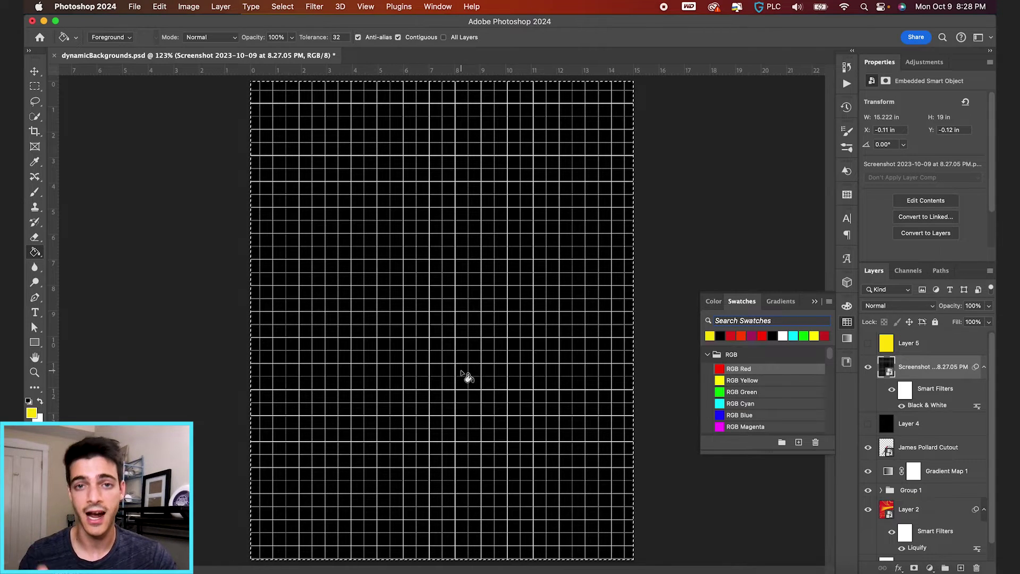
click(868, 366)
click(868, 342)
click(884, 345)
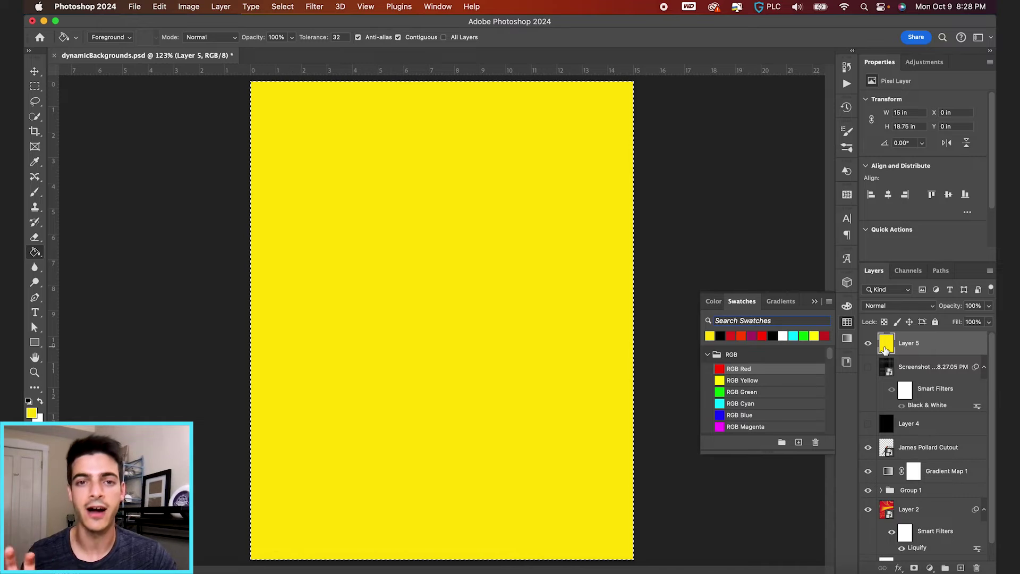
key(super+d)
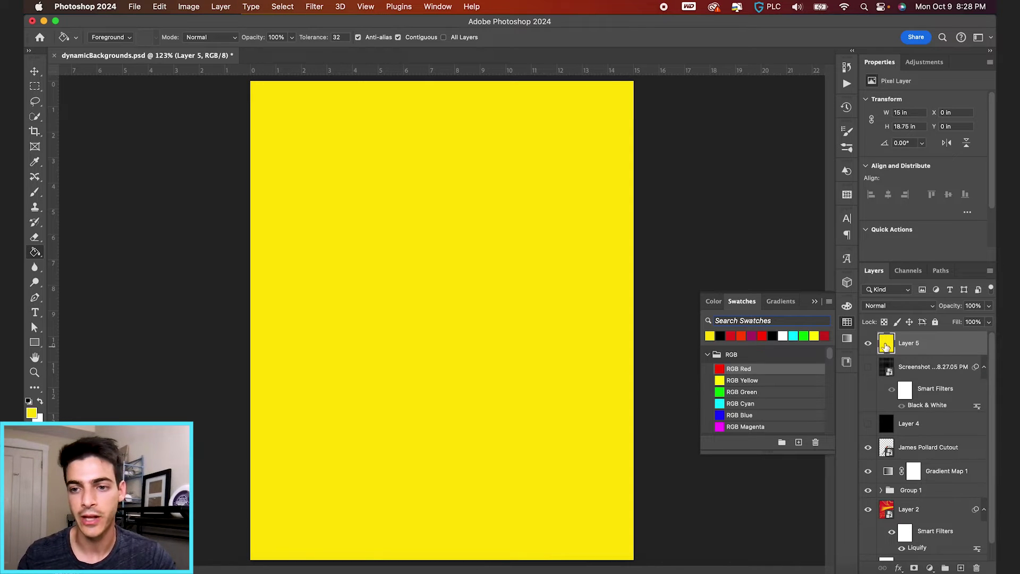
- Add a layer mask to the yellow layer and paste the grid into the mask
click(914, 568)
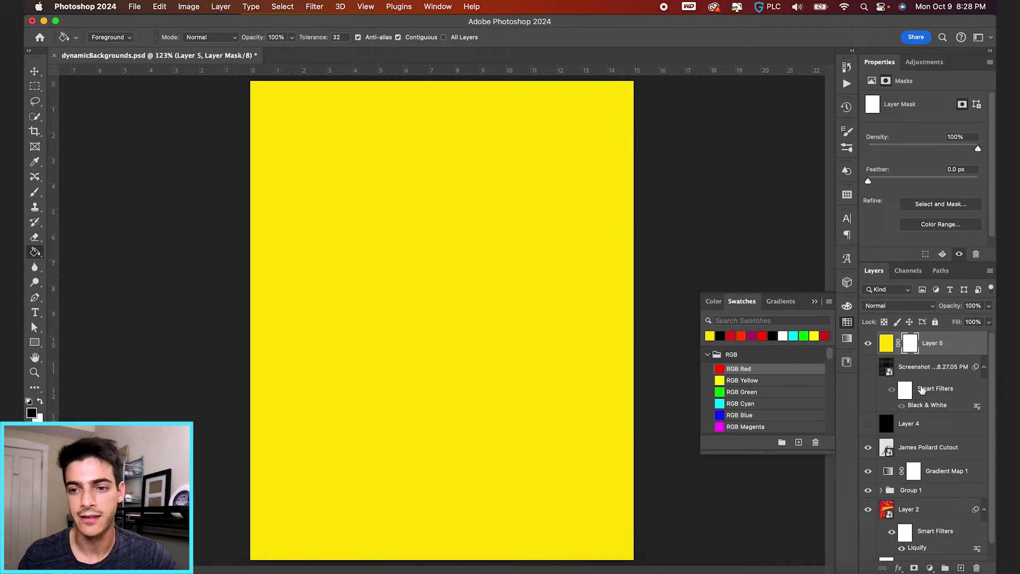
alt+click(911, 348)
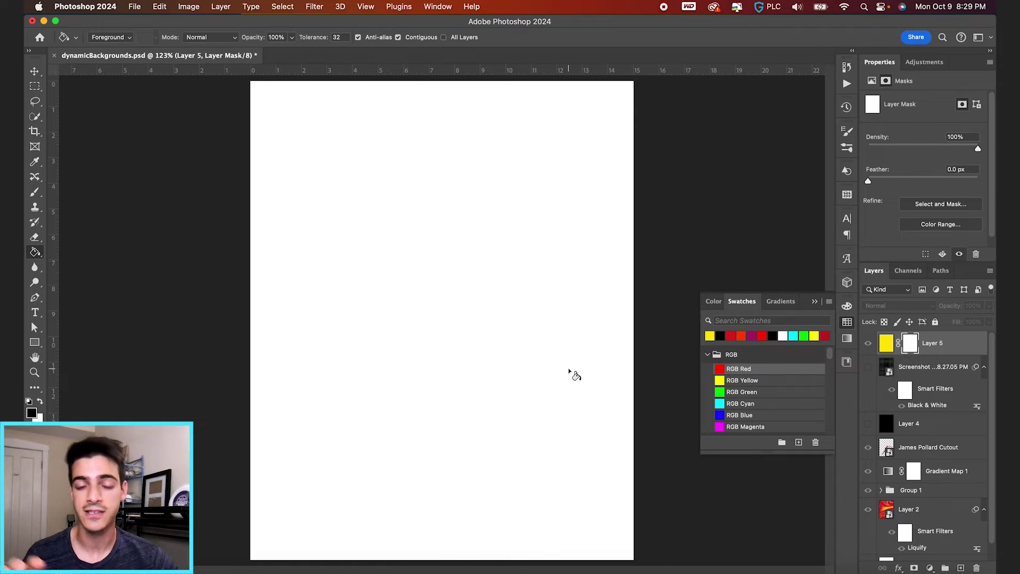
key(super+v)
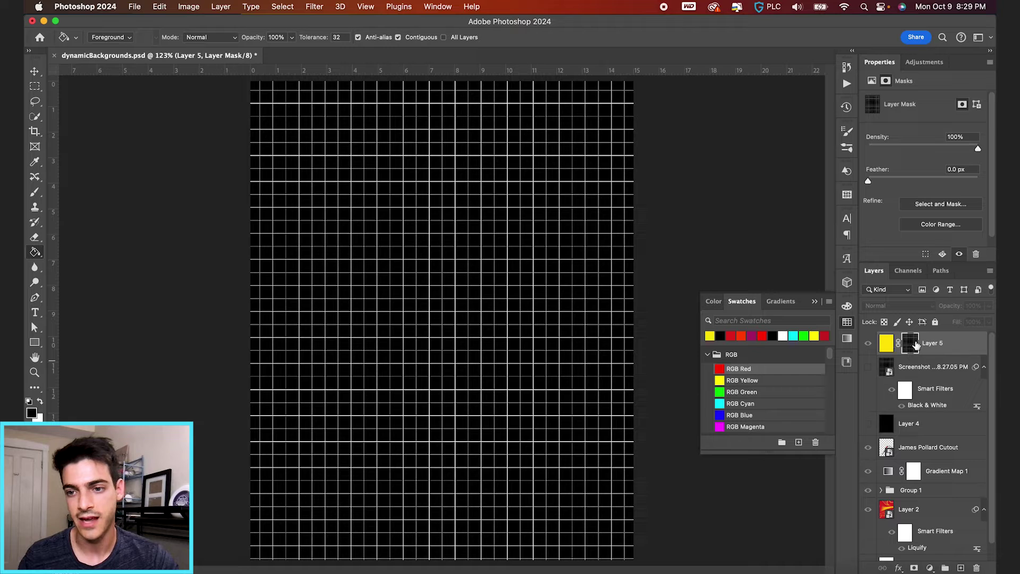
click(886, 343)
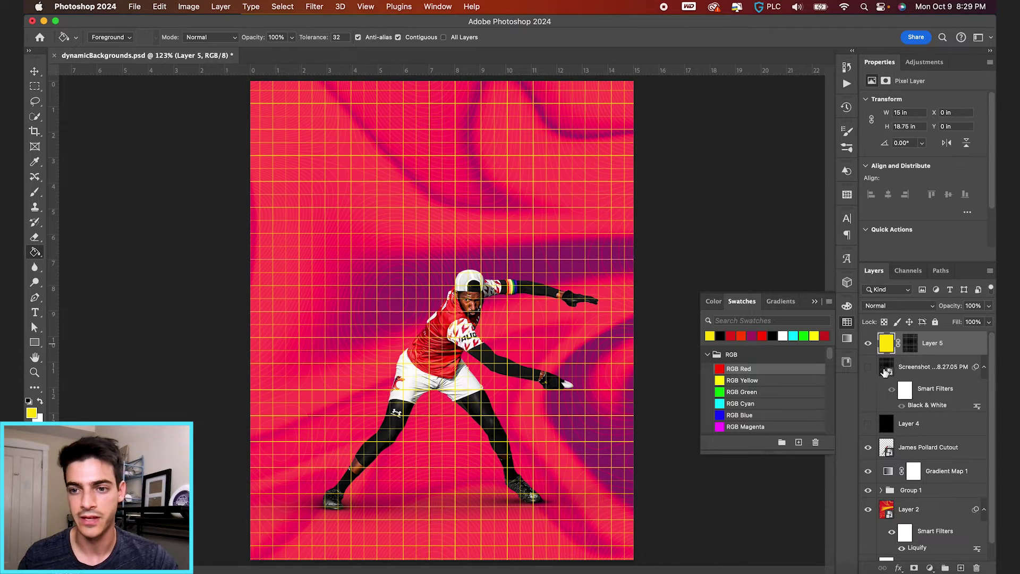
alt+click(911, 346)
click(886, 344)
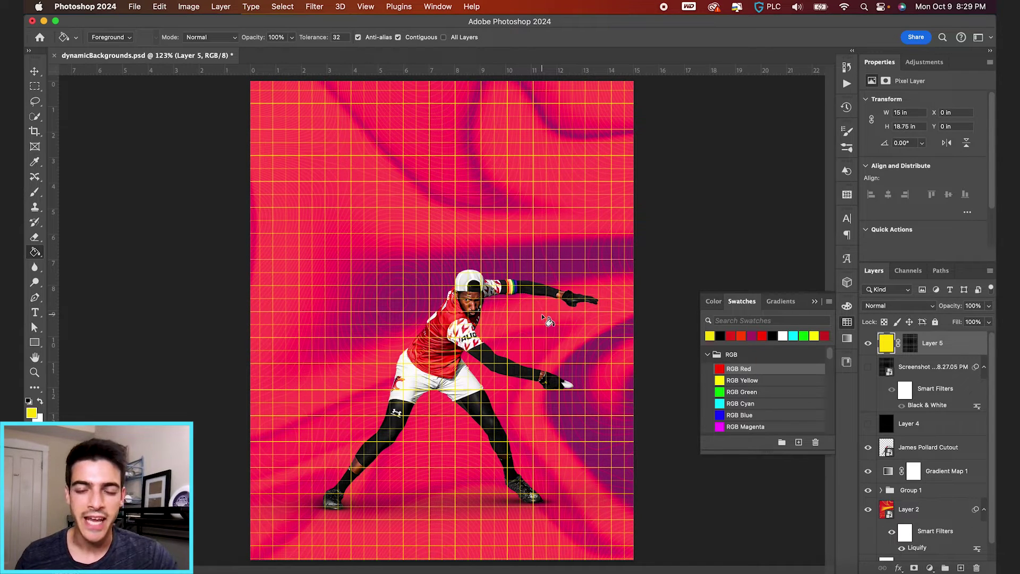
- Refill the masked grid layer, trying cyan and blue before settling on magenta, and move it down
click(792, 335)
click(418, 312)
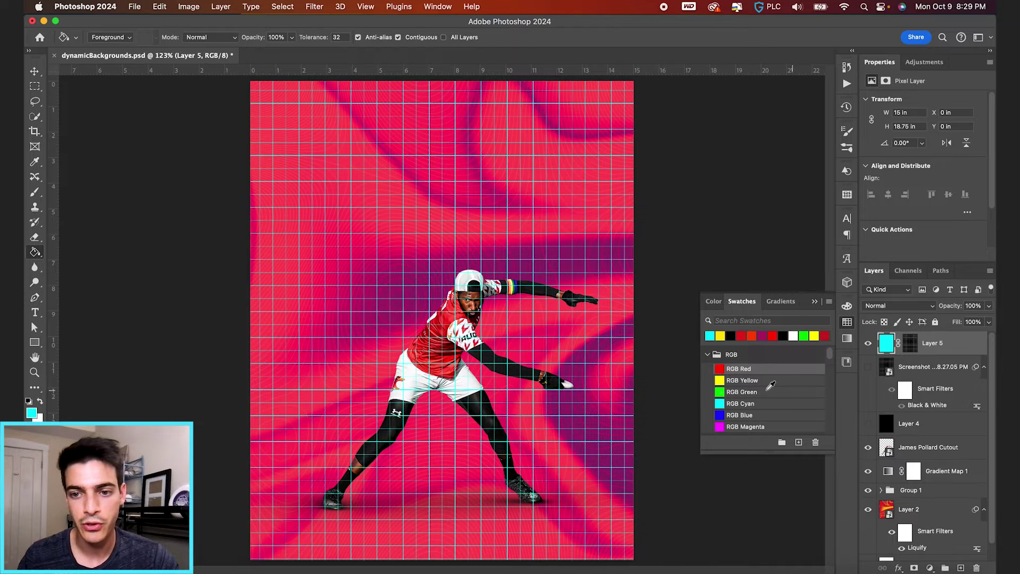
click(719, 415)
click(607, 387)
click(723, 425)
click(550, 383)
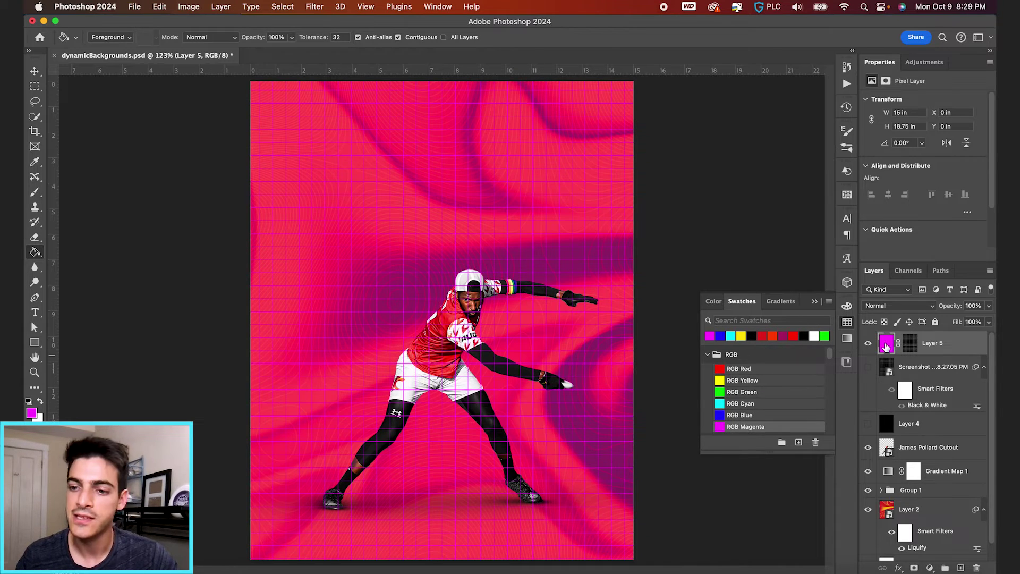
drag(886, 344, 914, 472)
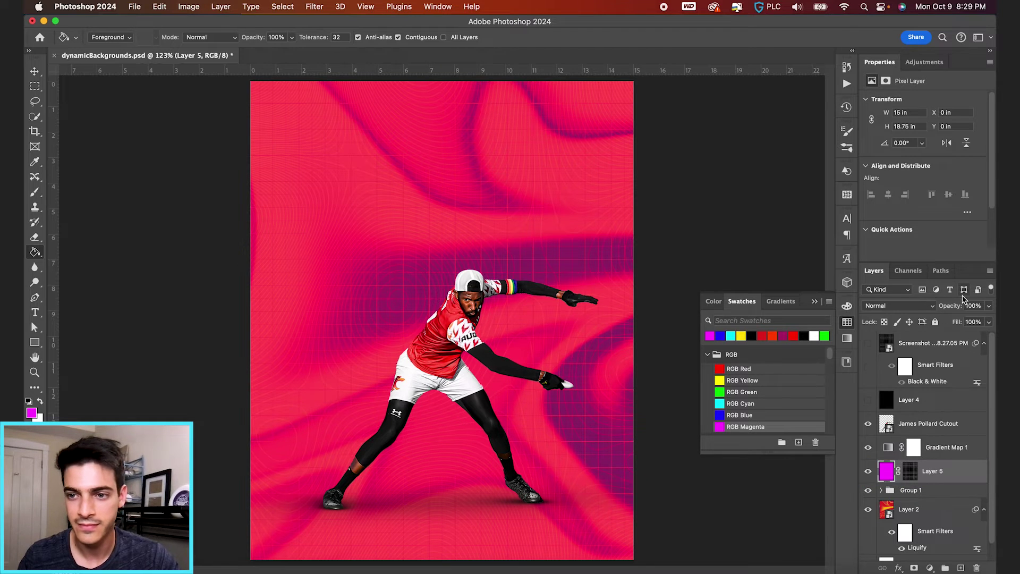
- Move the grid layer beneath Gradient Map 1, hide it, and select Gradient Map 1
drag(954, 307, 995, 349)
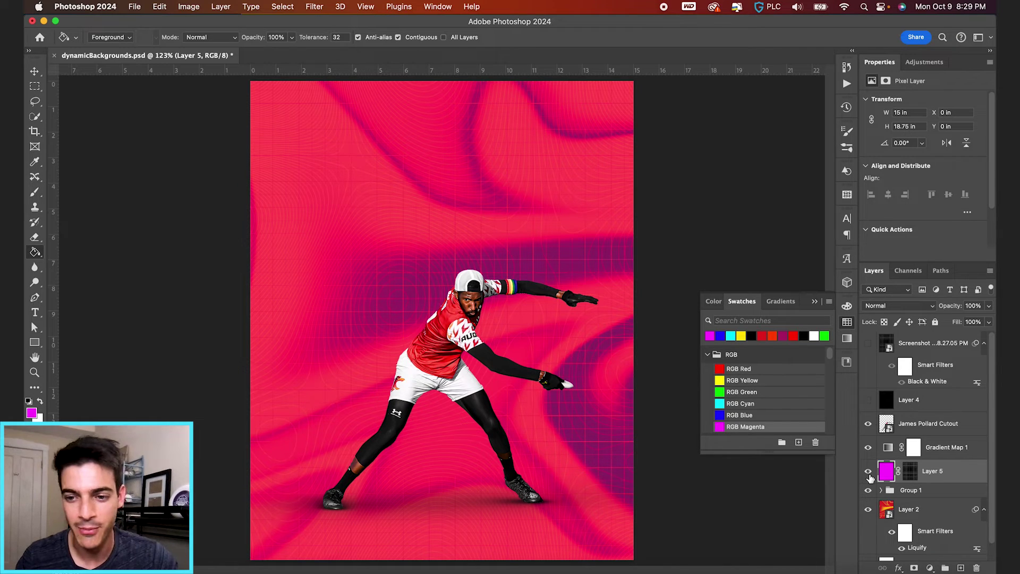
click(868, 472)
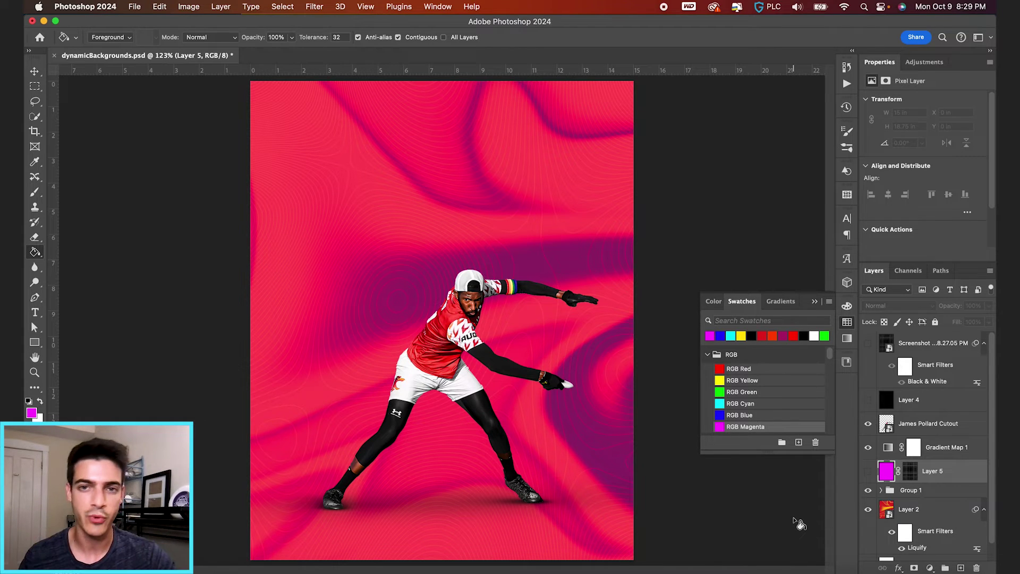
click(889, 448)
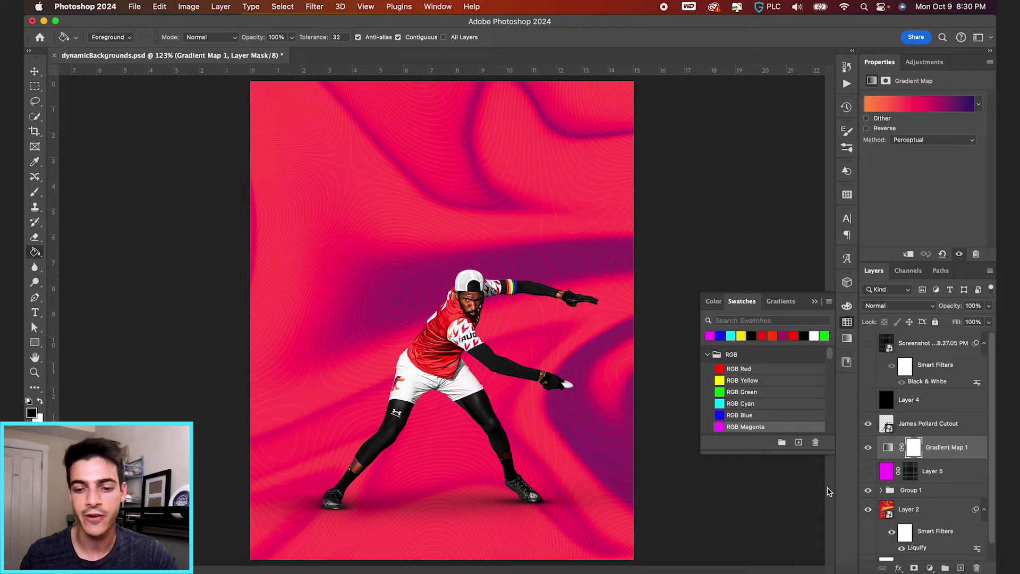
key(v)
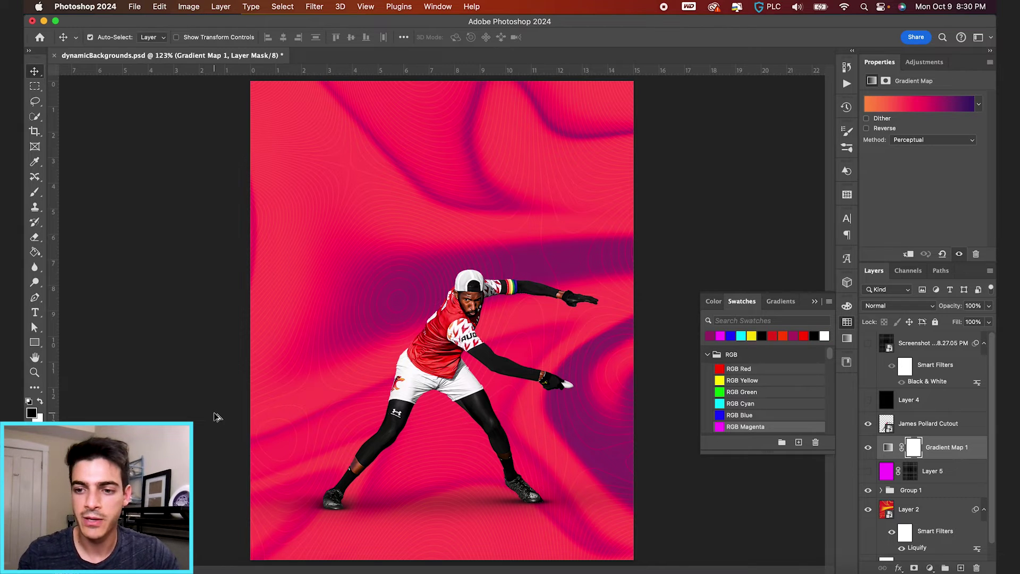
- On a new layer, draw a rectangle in purple sampled from the background, behind the athlete
key(super+shift+alt+n)
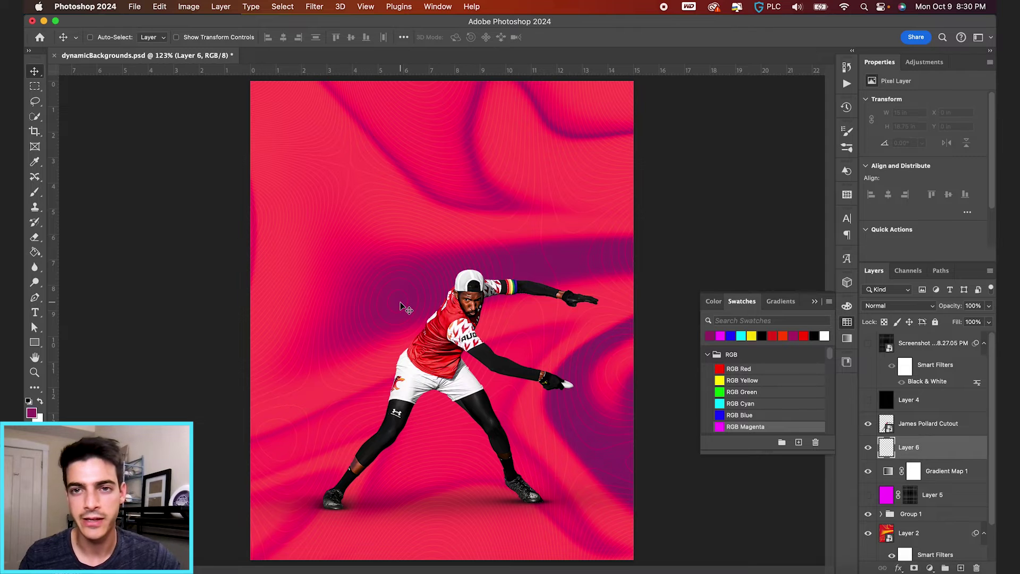
key(b)
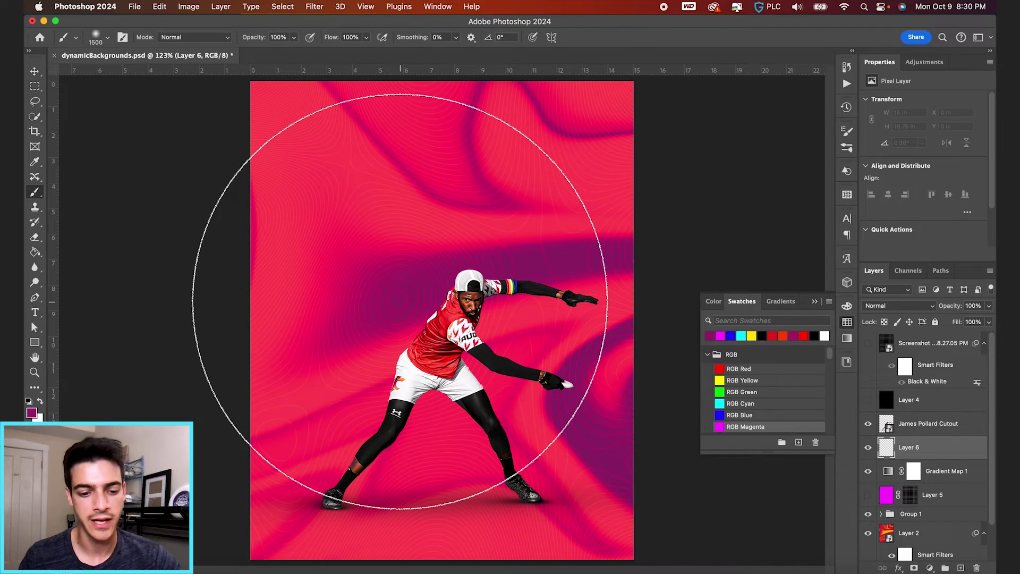
alt+click(402, 302)
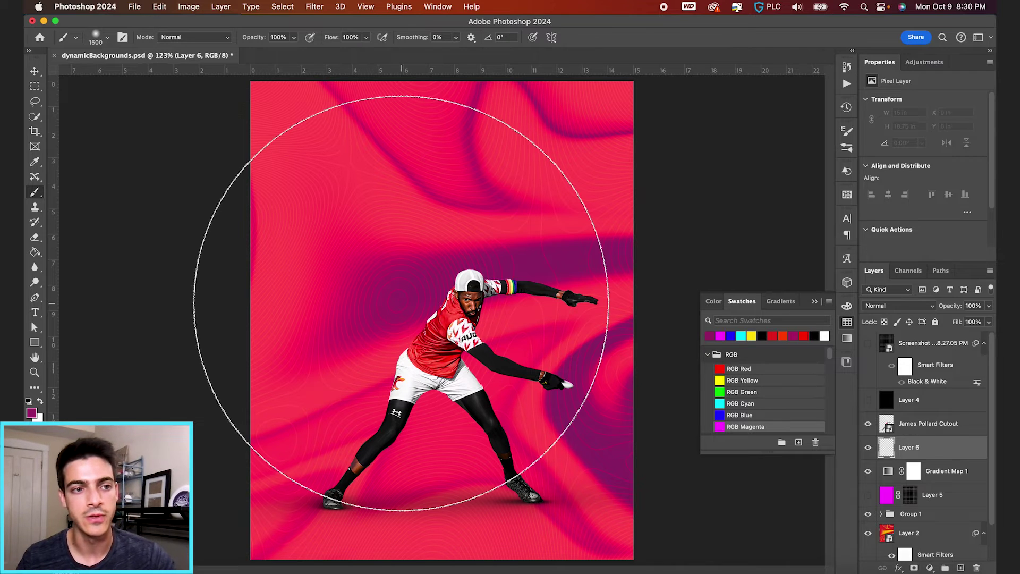
click(34, 342)
right_click(40, 340)
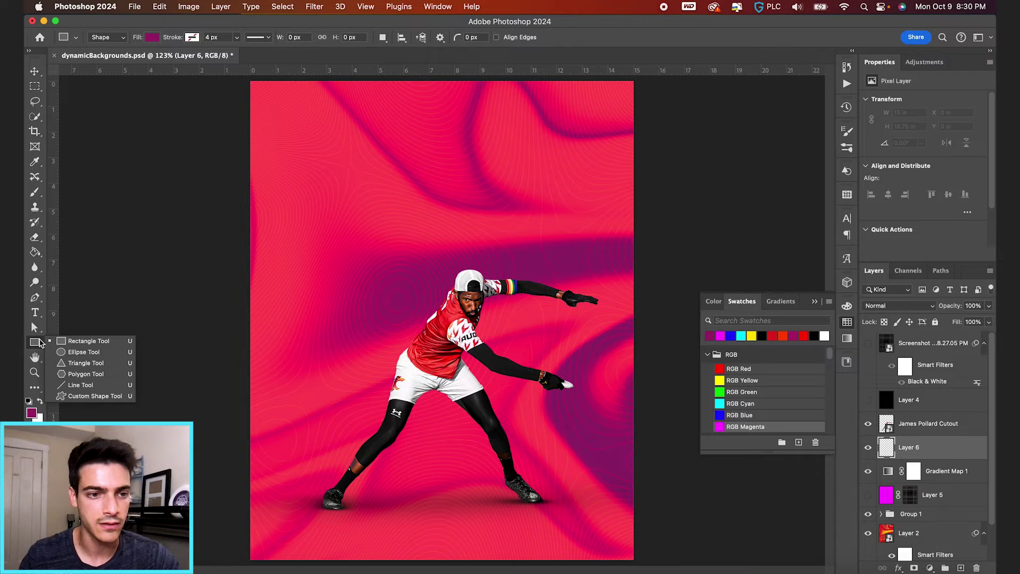
click(85, 340)
drag(304, 153, 573, 471)
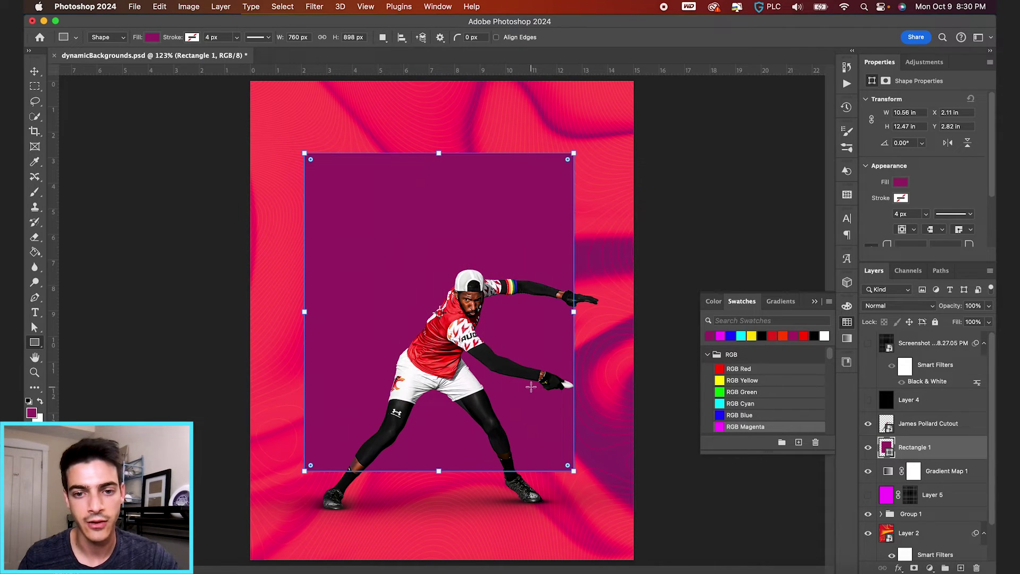
- Skew the rectangle's top edge sideways and shift it up and left
key(v)
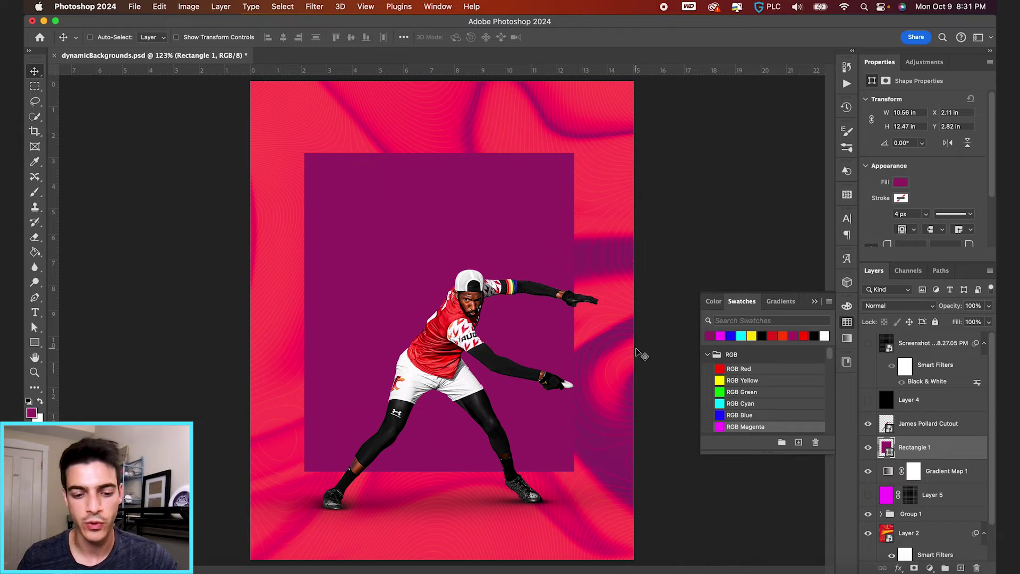
key(ctrl+t)
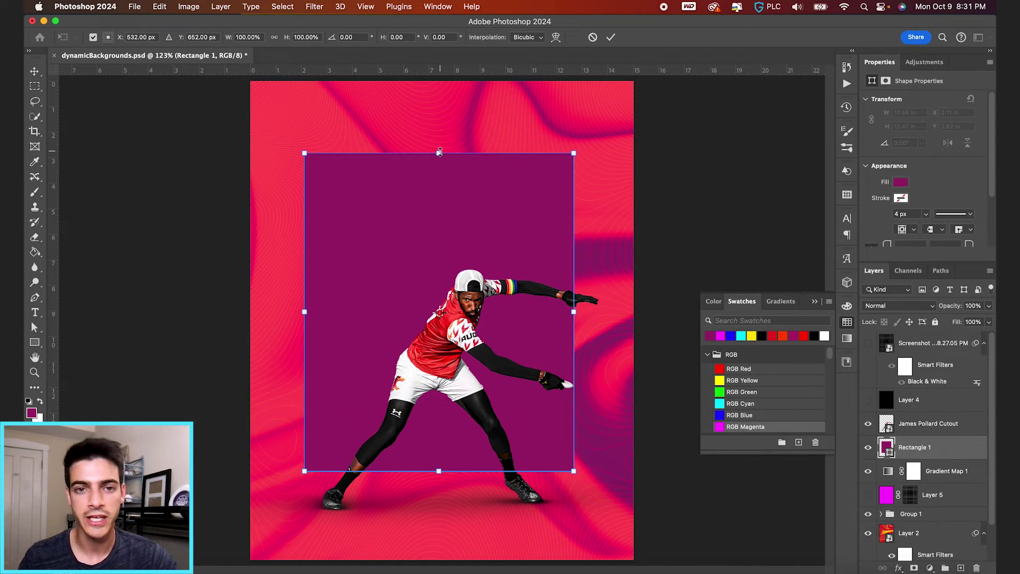
drag(439, 154, 649, 149)
drag(583, 217, 580, 256)
key(Return)
drag(577, 312, 322, 299)
- Enlarge the rectangle to about 165% and move it up and left
key(super+t)
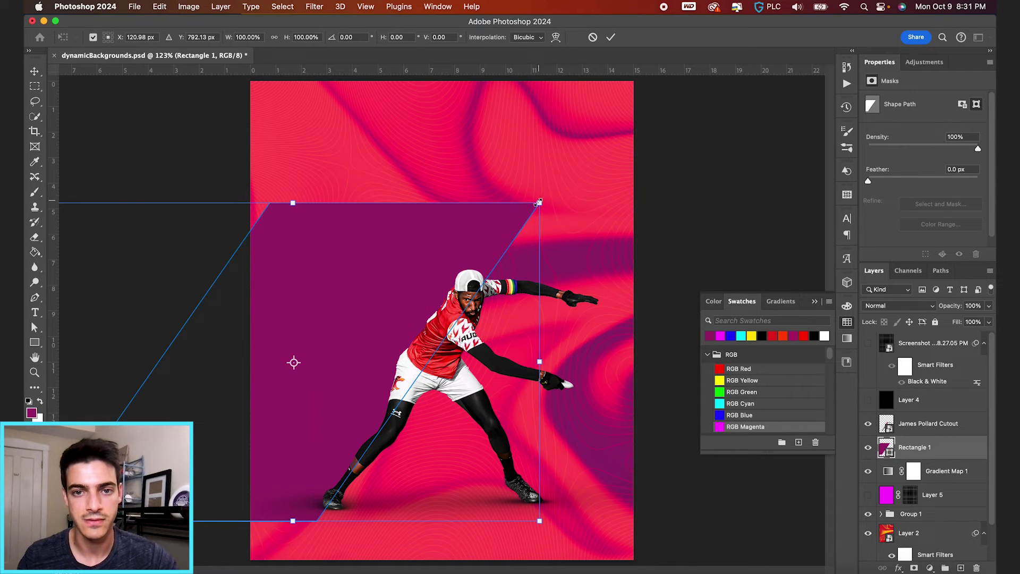
drag(540, 203, 699, 99)
drag(623, 273, 579, 221)
key(Return)
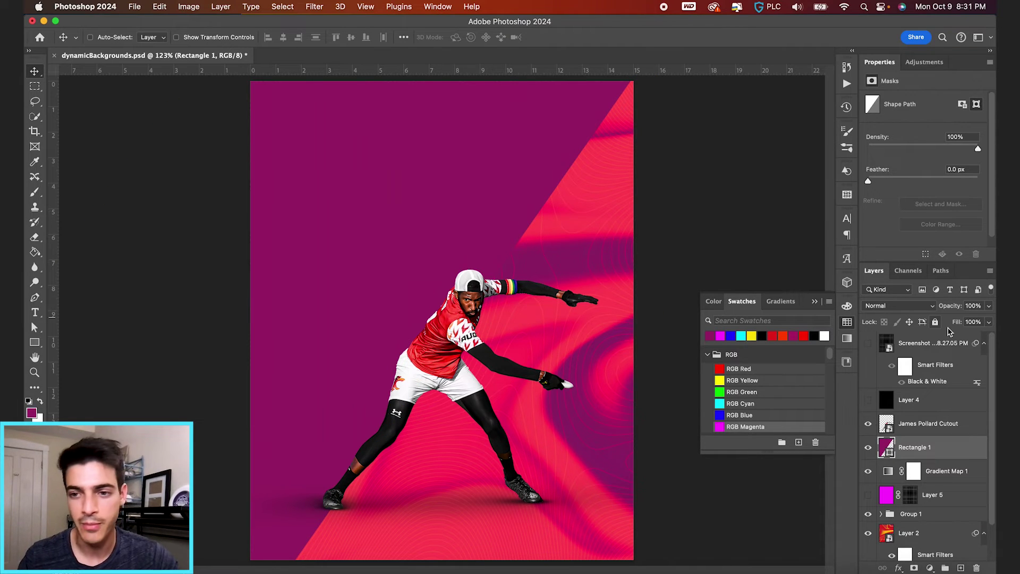
click(910, 309)
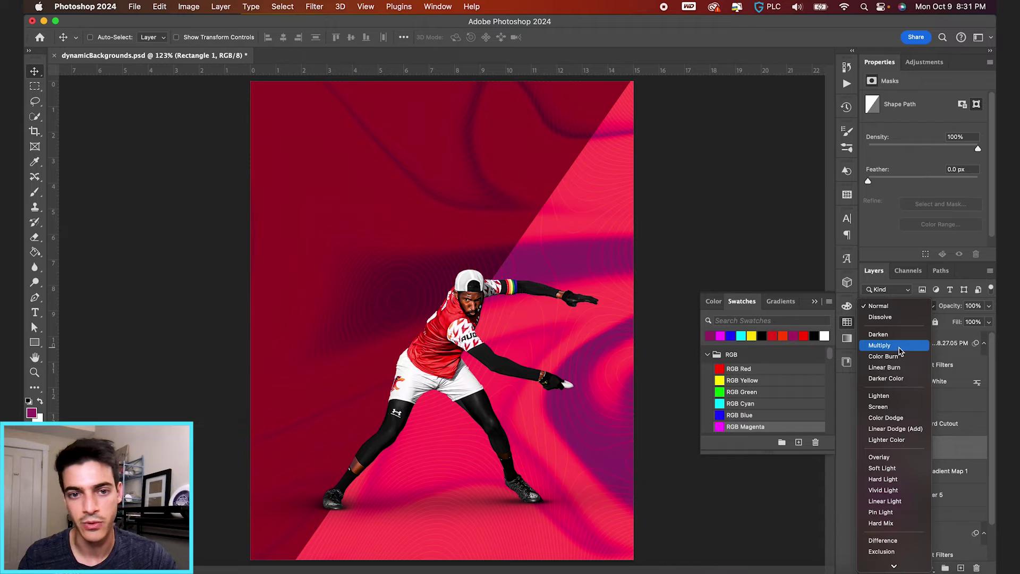
- Set the rectangle's blending mode to Multiply, keeping its opacity at 100%
click(898, 349)
mouse_move(956, 307)
mouse_down()
mouse_move(926, 308)
mouse_move(937, 308)
mouse_up()
click(903, 306)
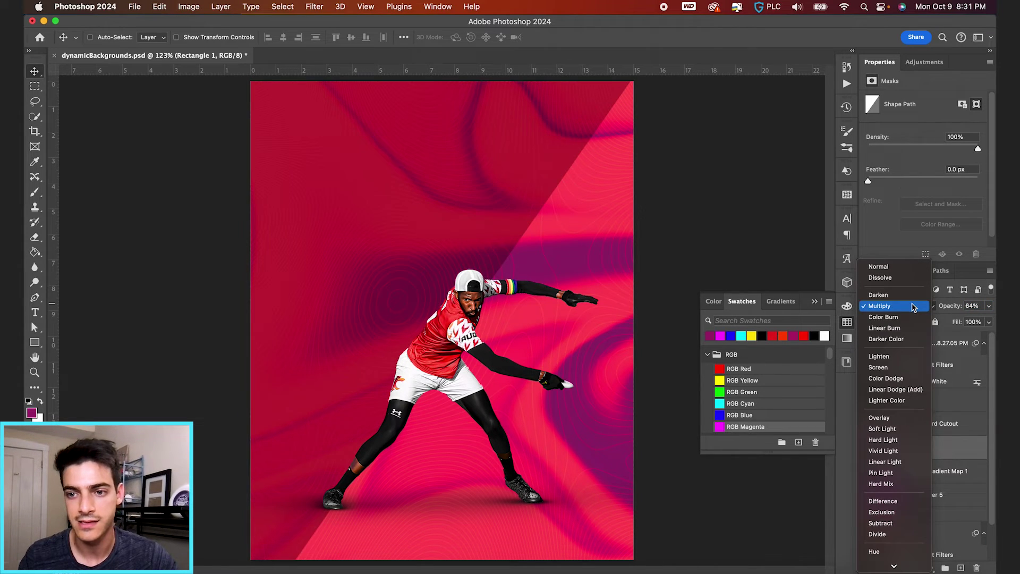
key(Escape)
key(super+z)
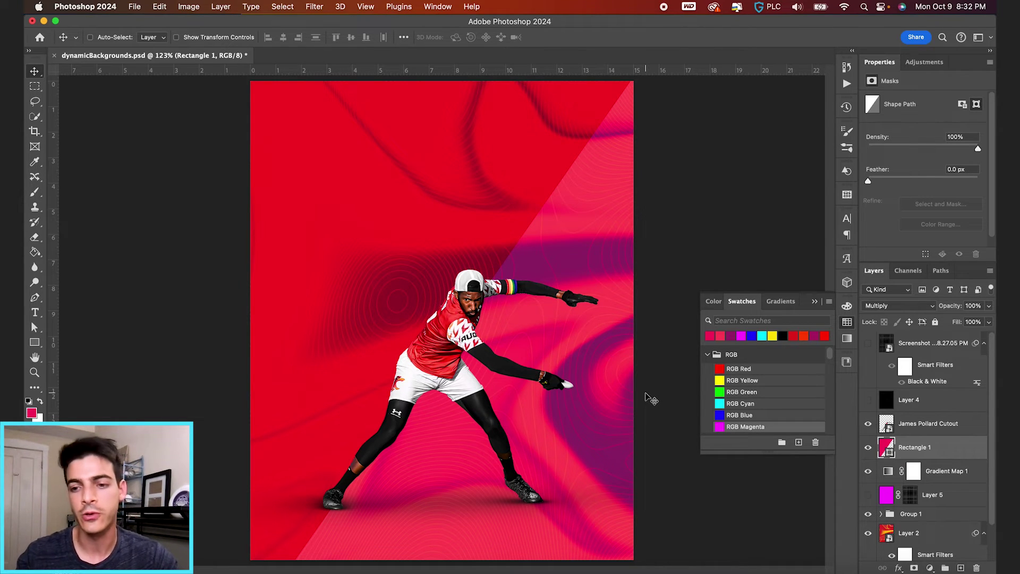
- Make three duplicate stripes from the rectangle, moving and scaling them, then hide all four
key(super+j)
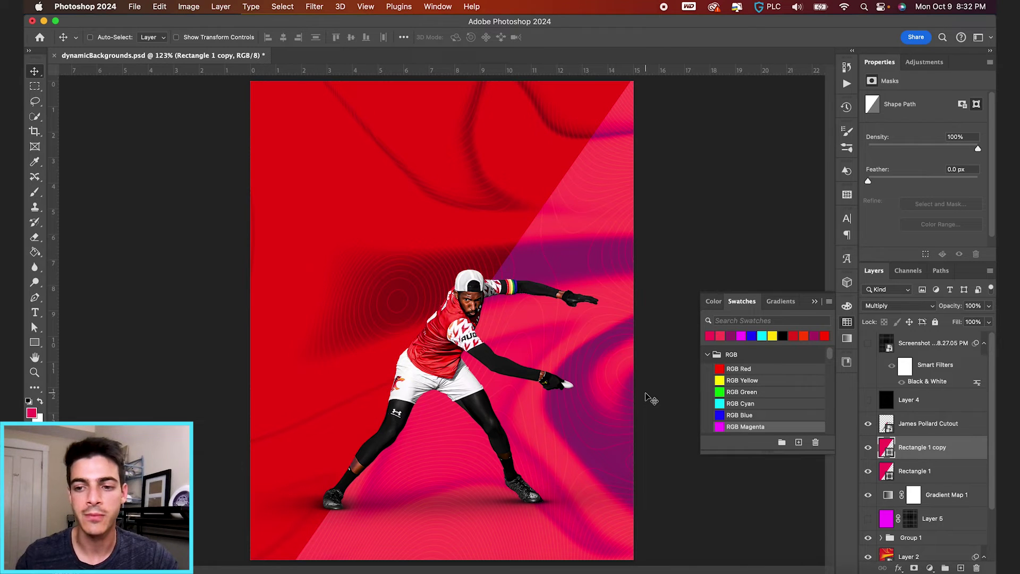
drag(361, 101, 651, 396)
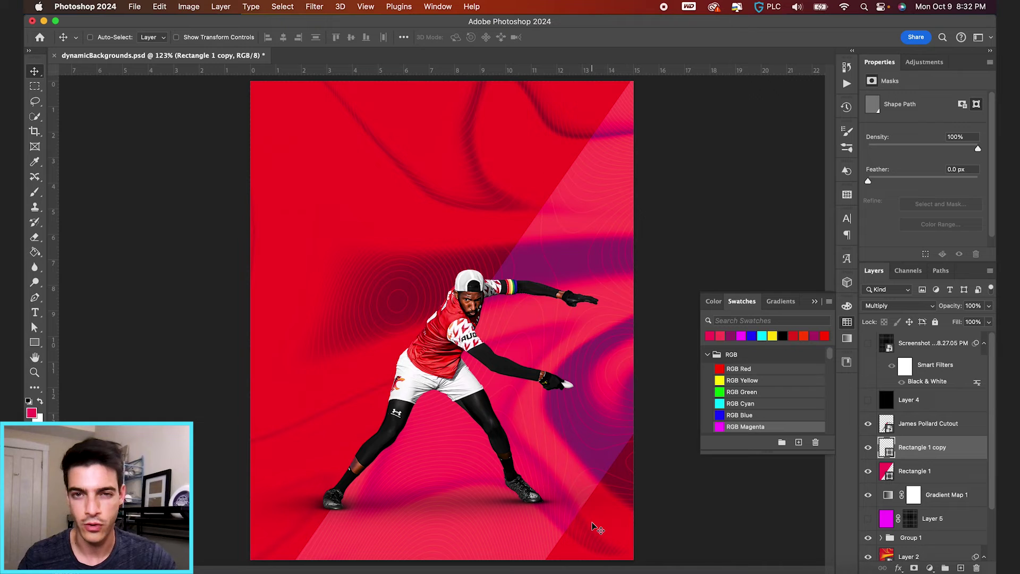
drag(661, 531, 669, 478)
key(super+j)
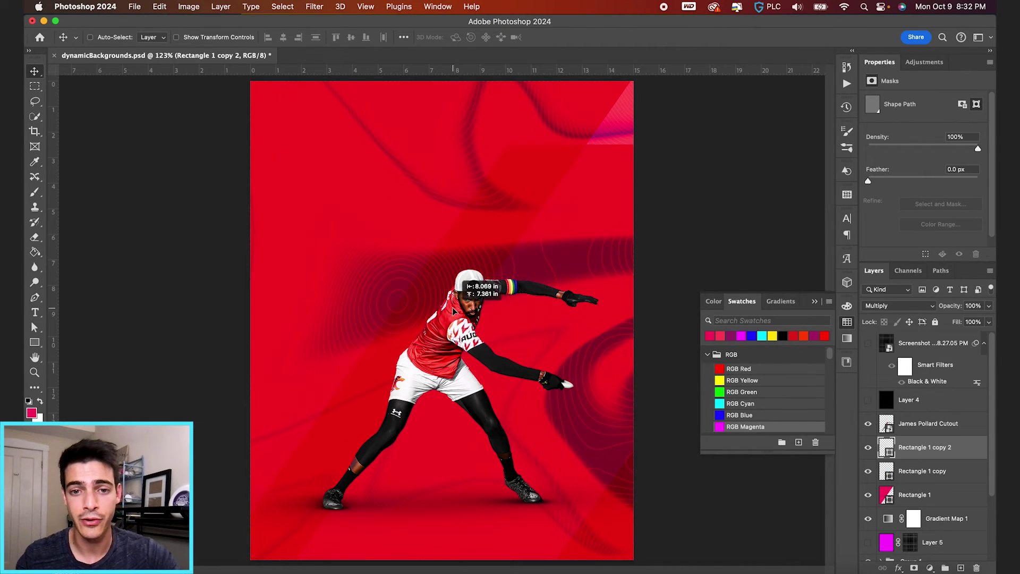
key(super+t)
drag(140, 144, 456, 346)
key(Return)
drag(691, 335, 545, 534)
key(super+j)
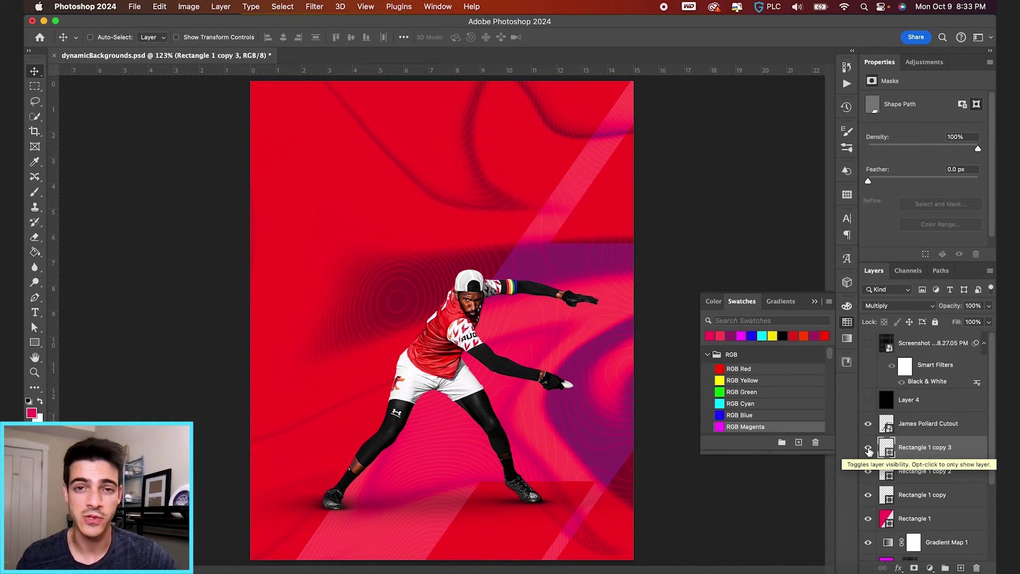
drag(869, 450, 868, 522)
- On a new layer, pen a closed curved floor shape spanning past both bottom canvas corners
key(super+shift+alt+n)
key(p)
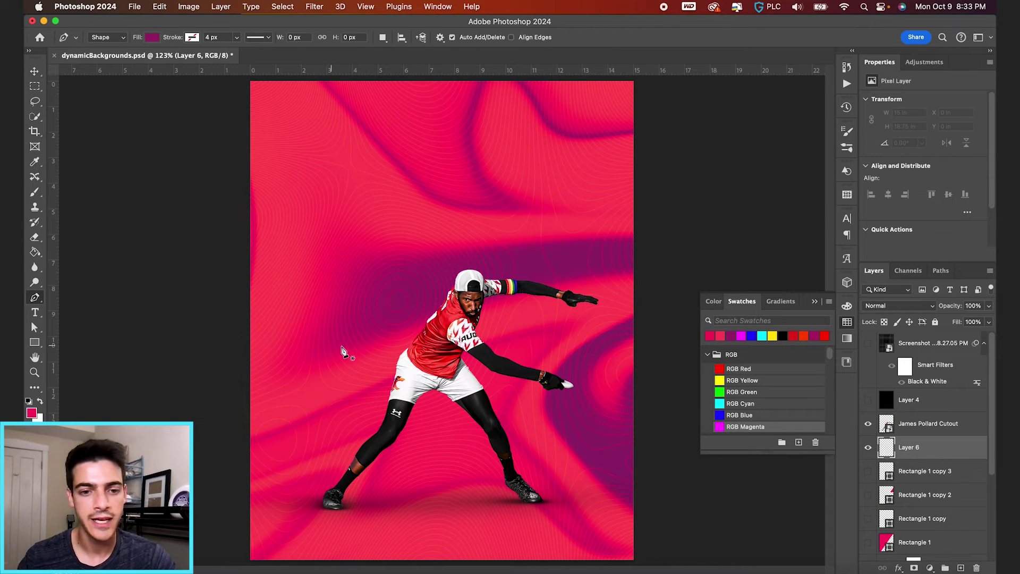
key(super+minus)
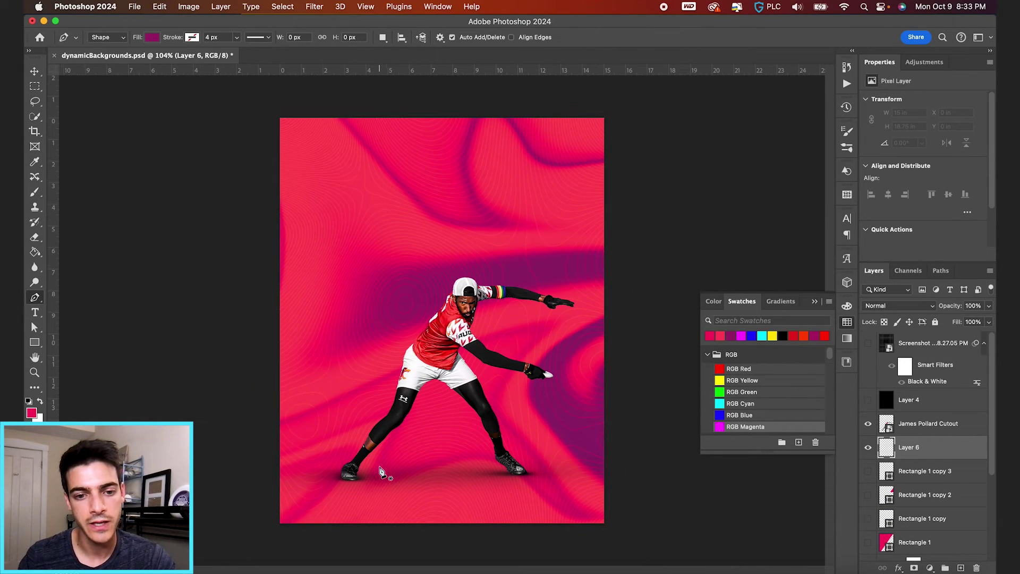
click(255, 442)
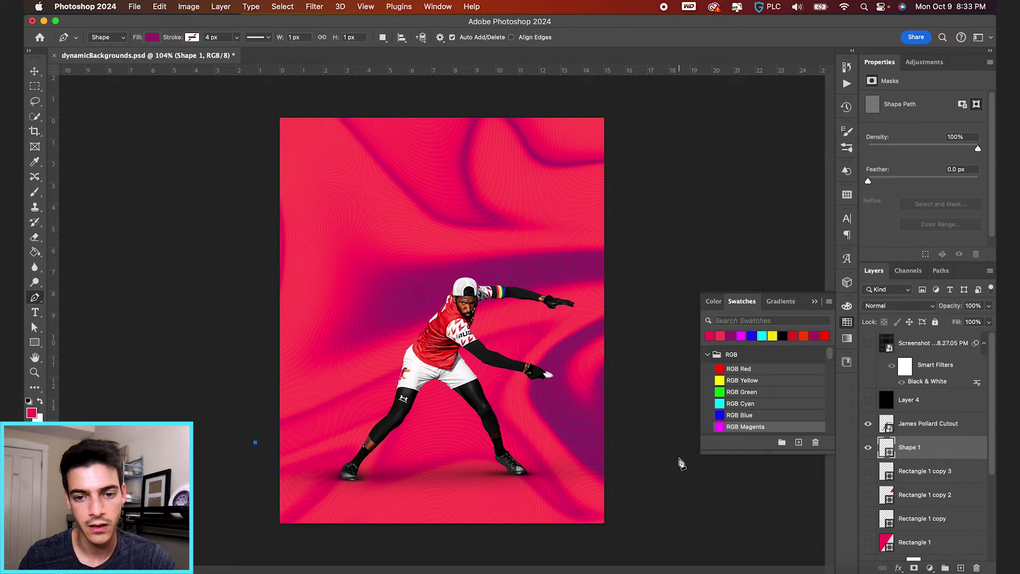
drag(622, 440, 711, 461)
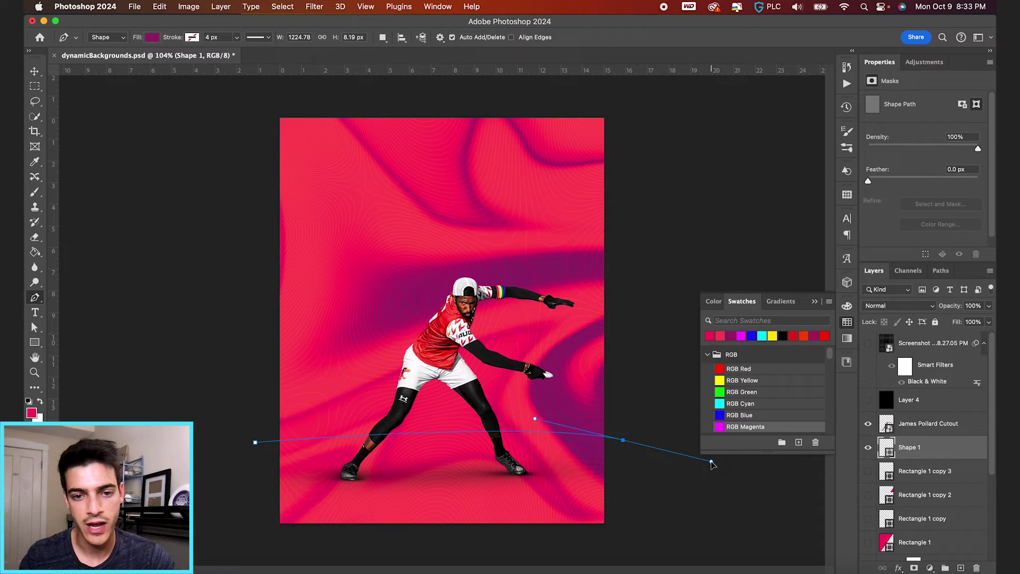
click(635, 549)
click(281, 540)
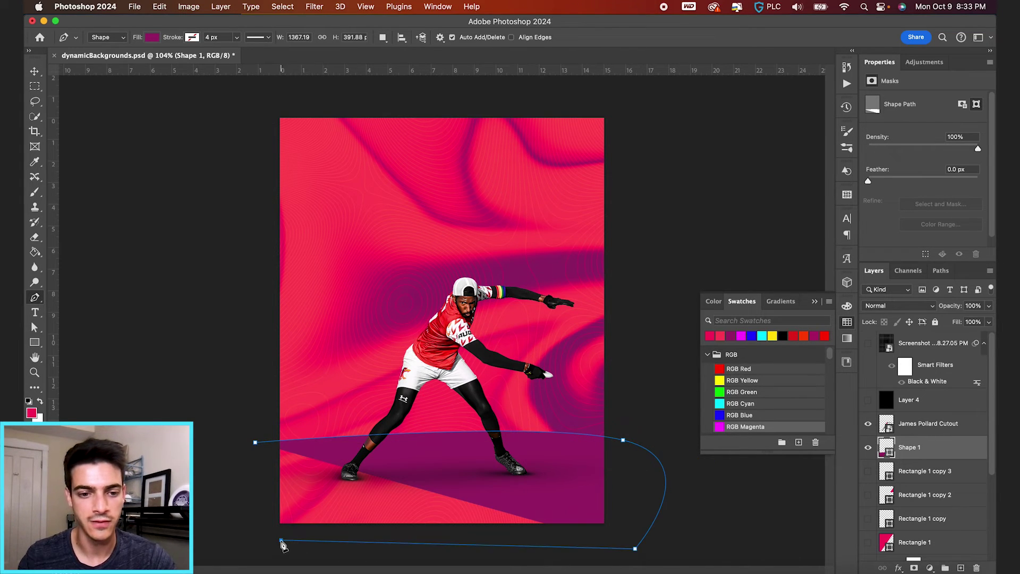
drag(255, 442, 289, 369)
key(v)
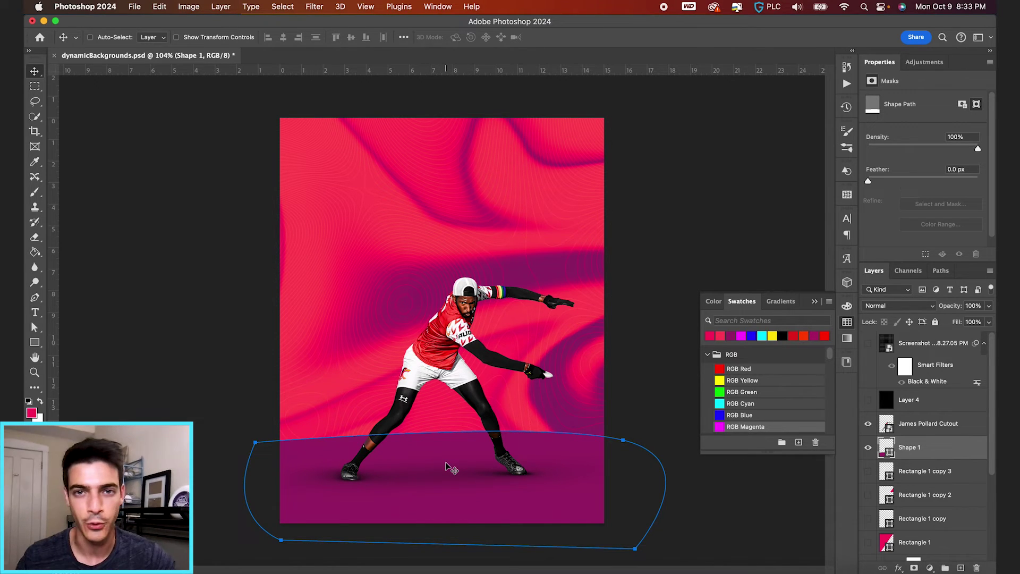
- Nudge the floor shape down, move it below Layer 5, and clip Layer 5 to it
click(914, 428)
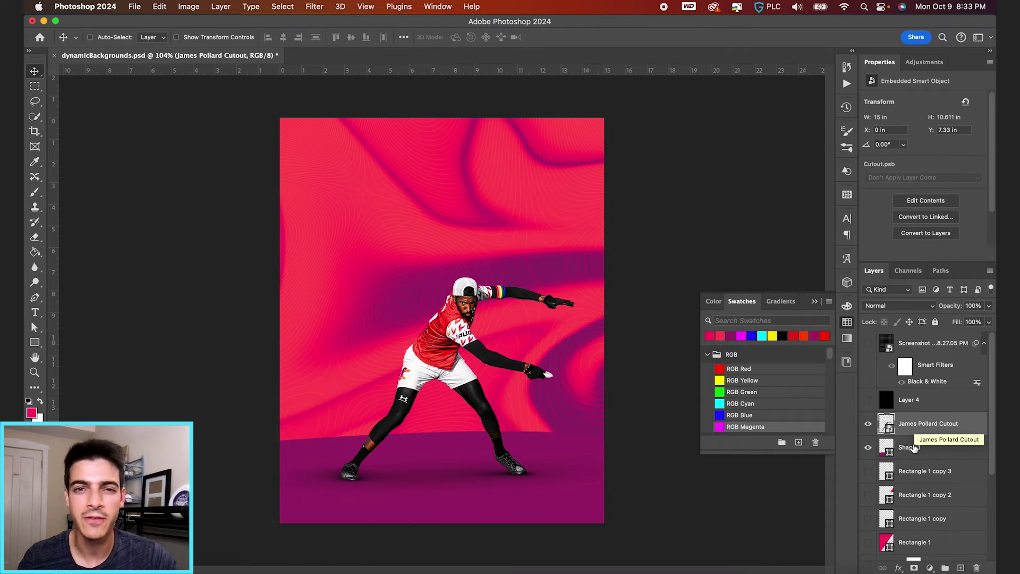
click(899, 448)
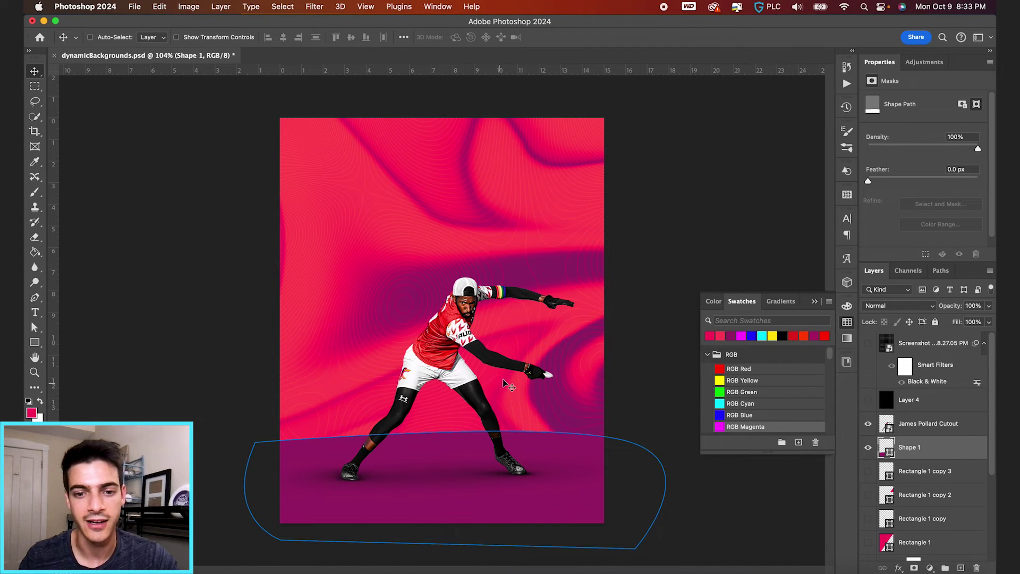
drag(504, 381, 505, 398)
scroll(916, 478, down, 4)
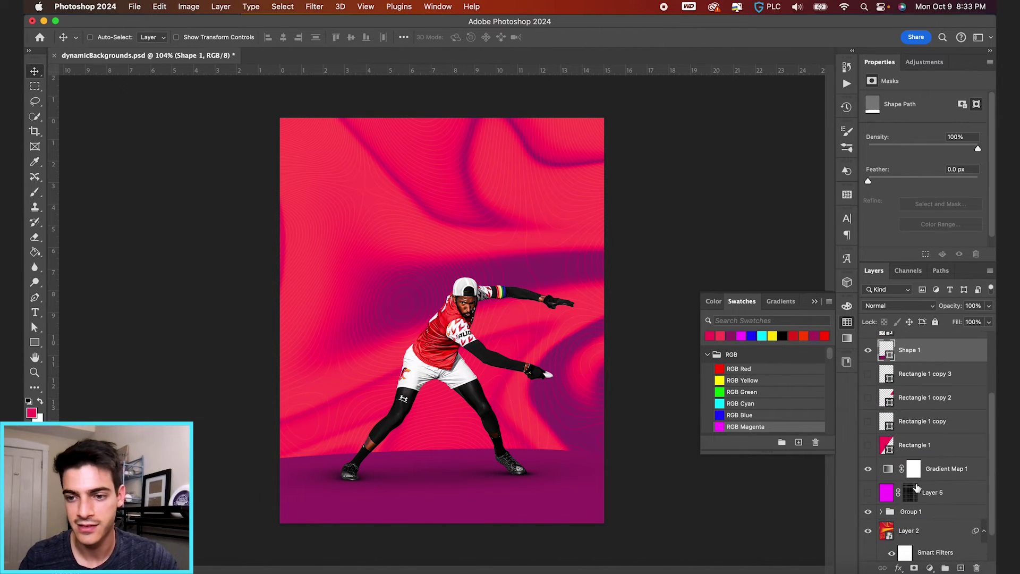
drag(890, 357, 893, 499)
click(885, 468)
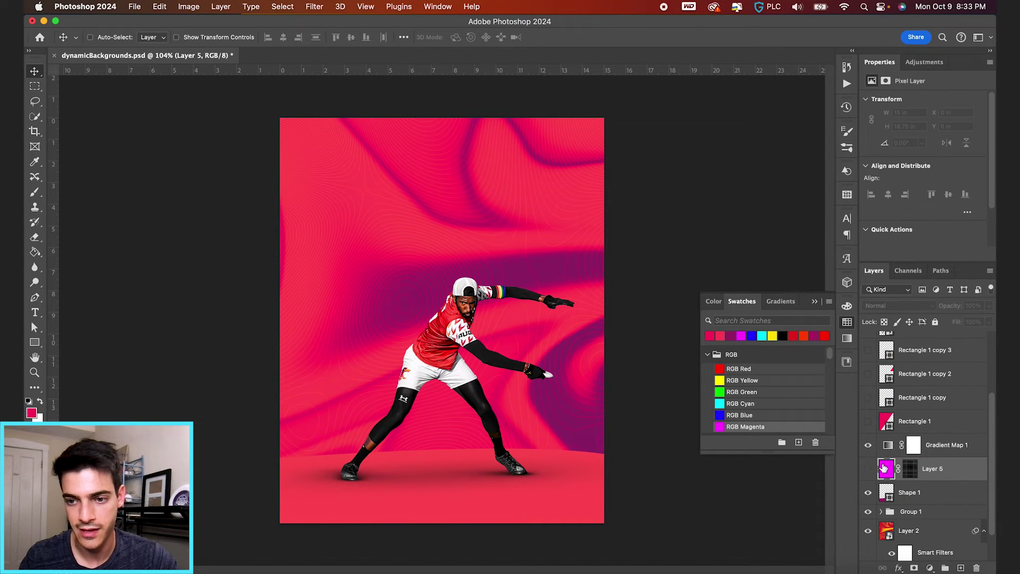
alt+click(887, 480)
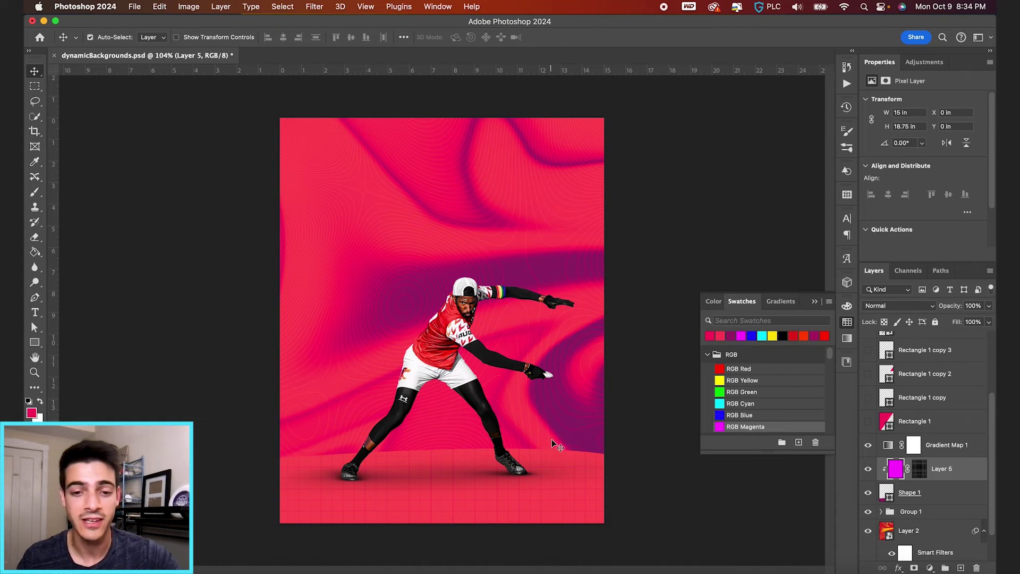
- Skew, enlarge and shift Layer 5's grid pattern so its lines slant across the floor
key(super+t)
drag(485, 118, 647, 118)
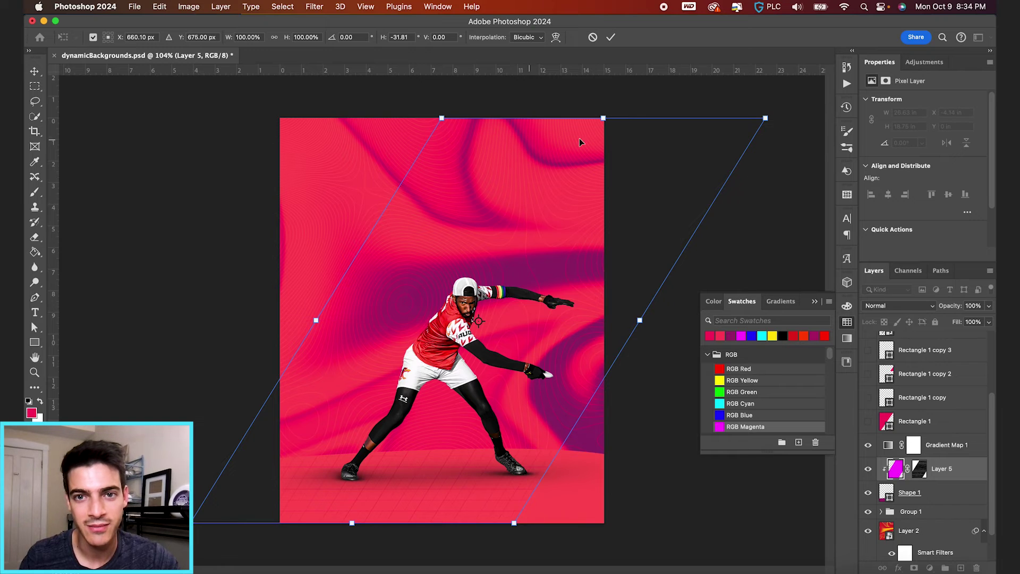
drag(765, 121, 797, 96)
drag(735, 166, 630, 272)
key(Return)
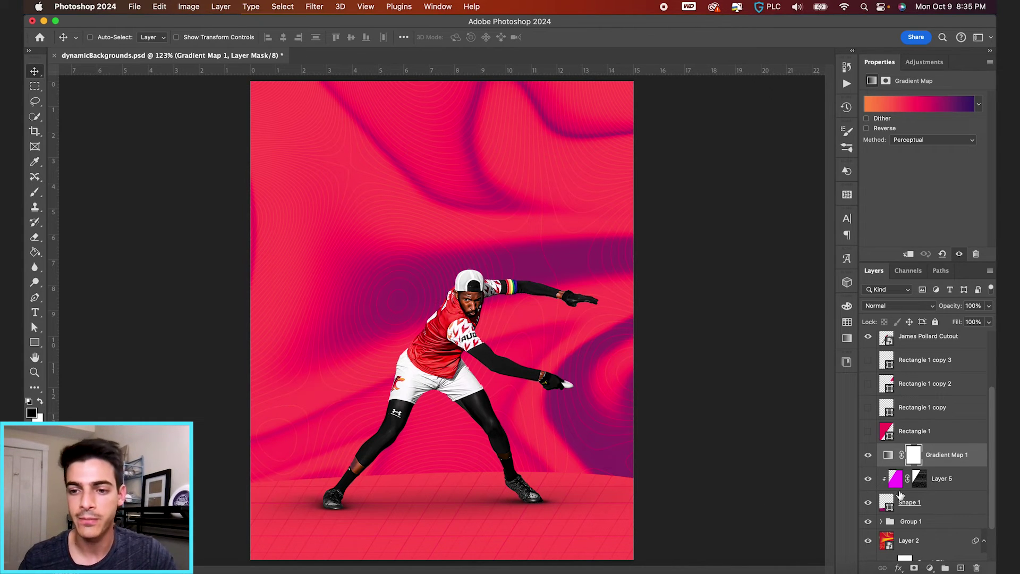
- Hide Shape 1 and the athlete cutout, then stamp visible layers into new Layer 6 above Gradient Map 1
click(868, 503)
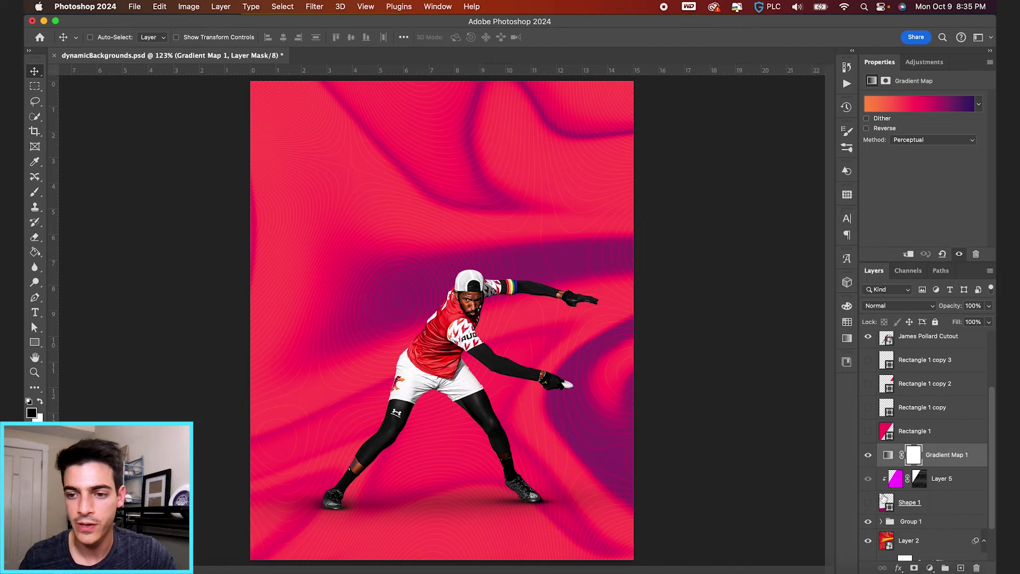
click(868, 339)
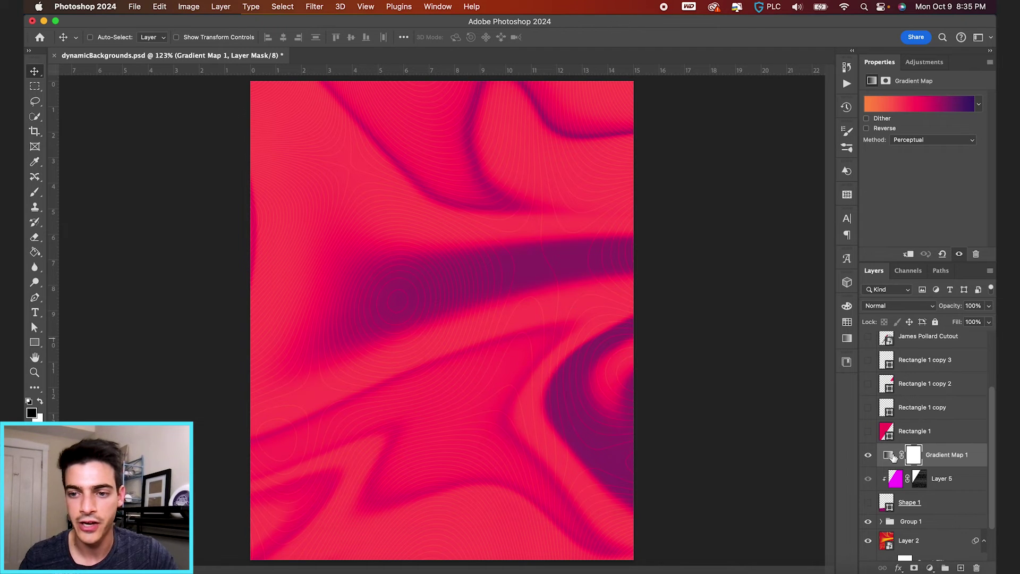
click(888, 456)
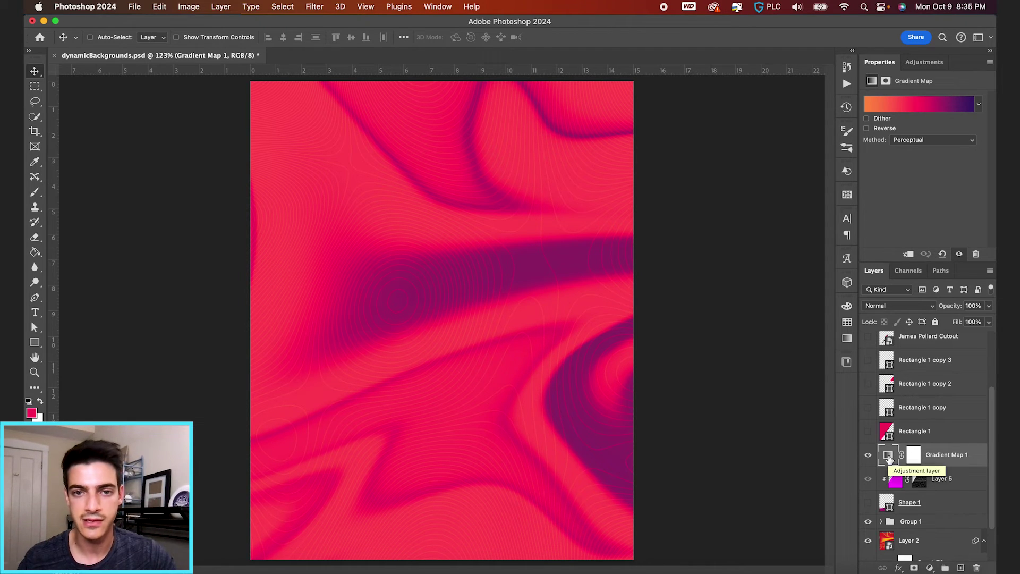
key(super+alt+shift+n)
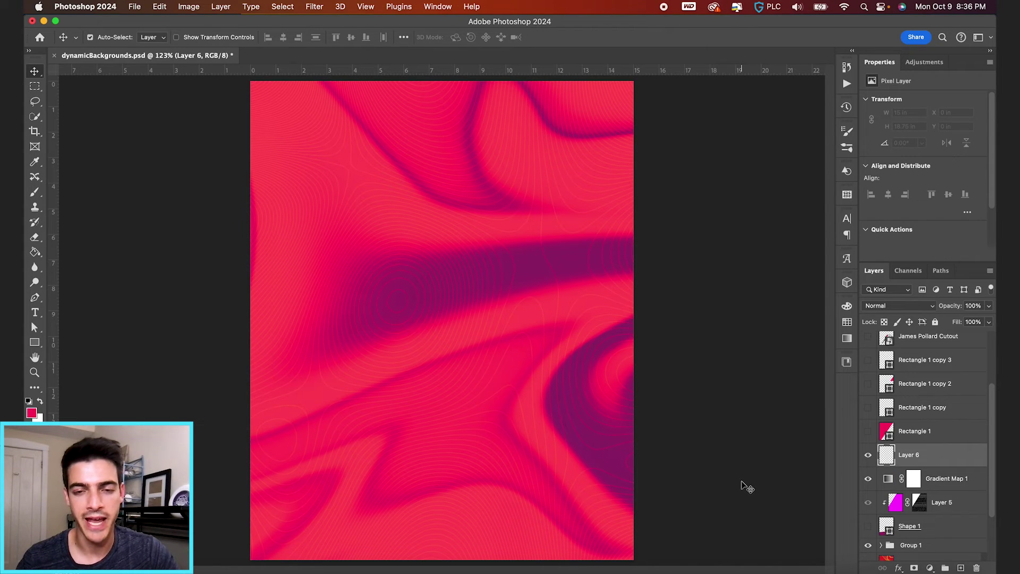
key(super+alt+shift+e)
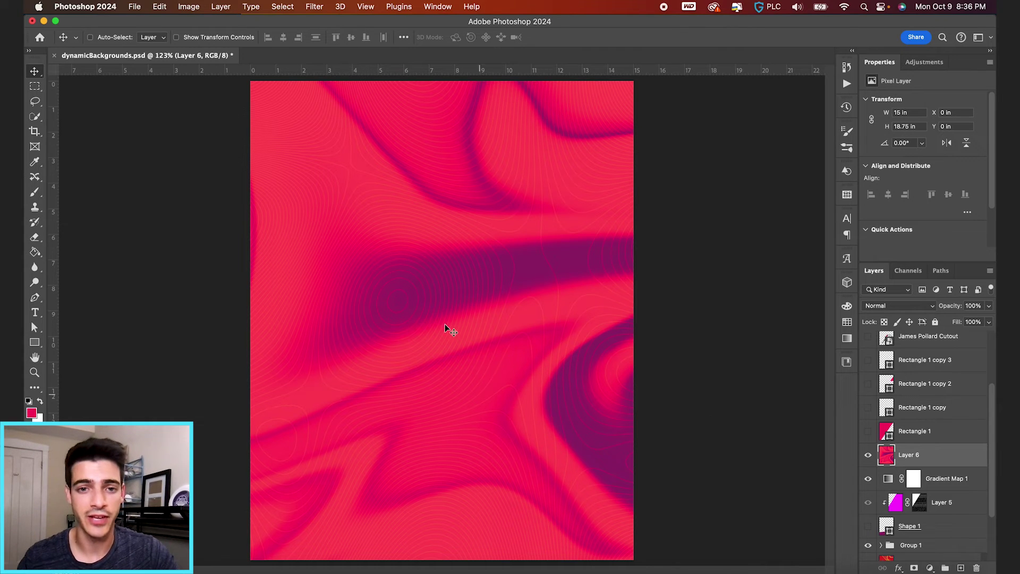
- Convert Layer 6 for smart filters and apply Wave with maximum amplitude 25 and longer minimum wavelength
click(314, 7)
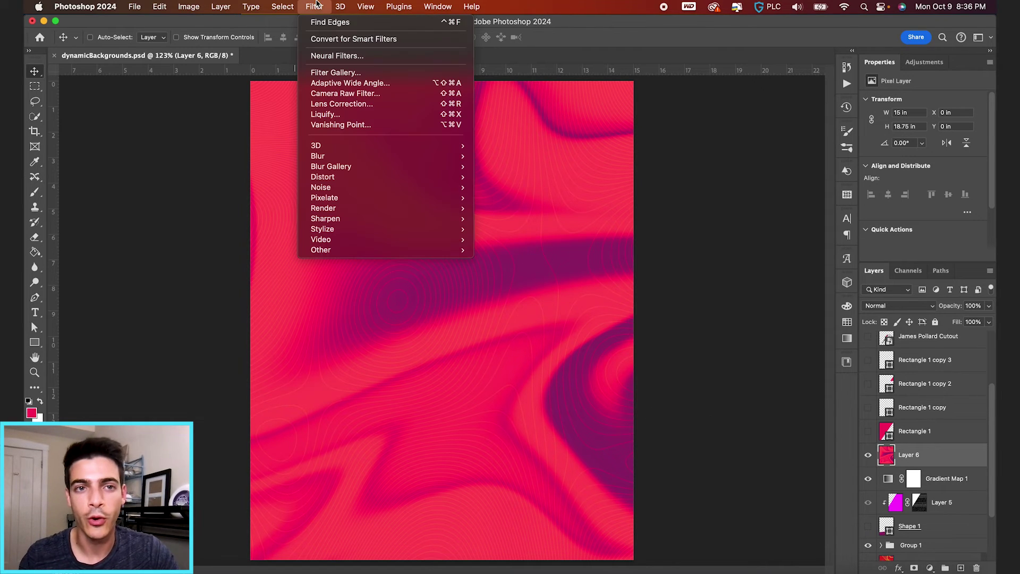
click(330, 39)
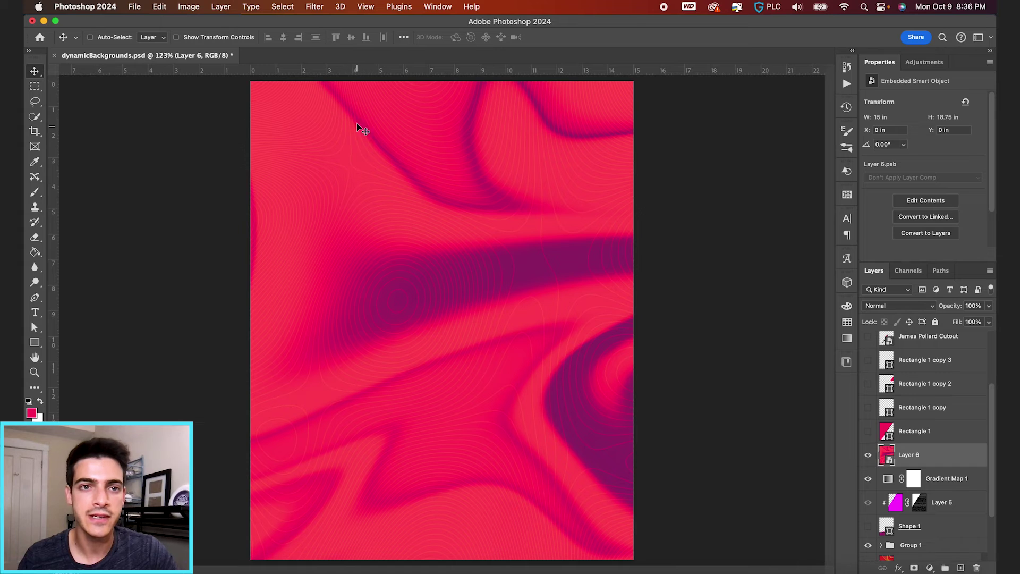
click(315, 7)
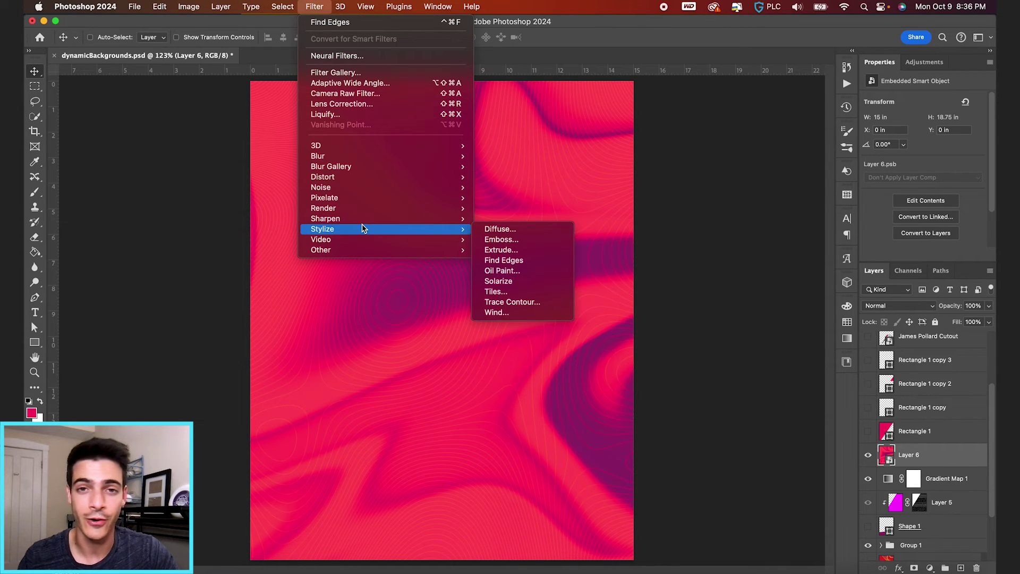
mouse_move(345, 180)
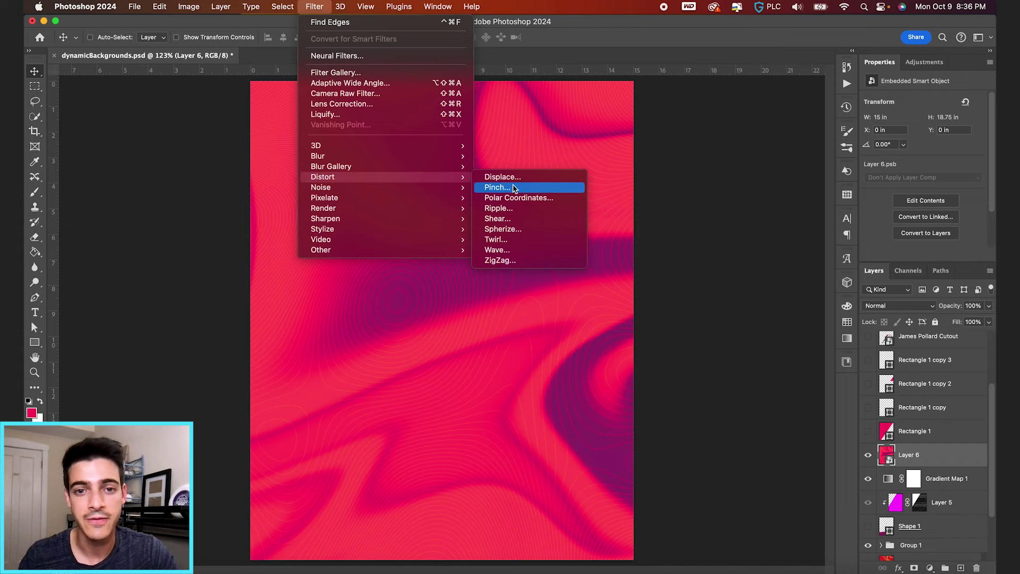
click(497, 249)
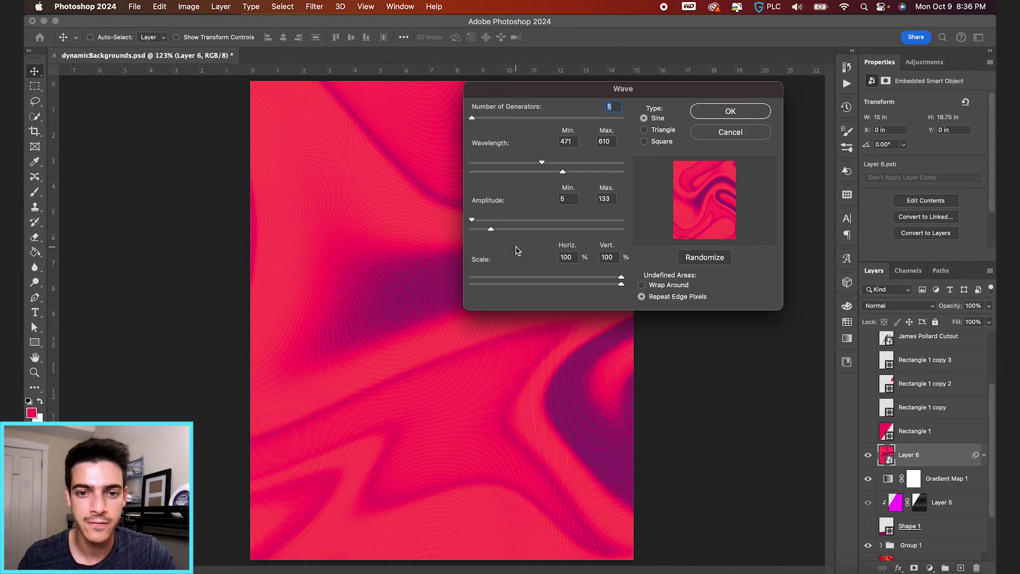
drag(487, 234, 476, 232)
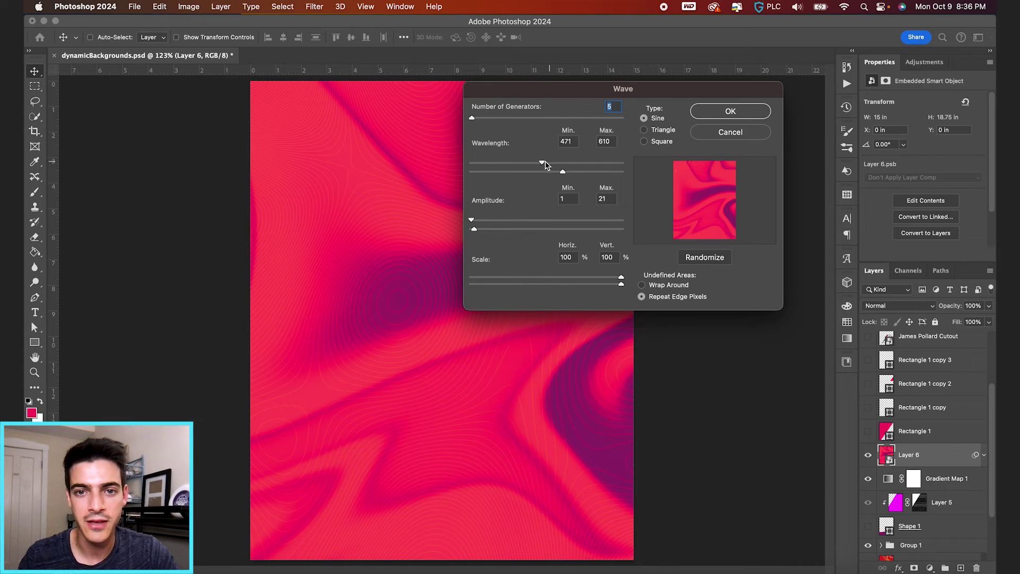
drag(545, 163, 550, 170)
click(694, 113)
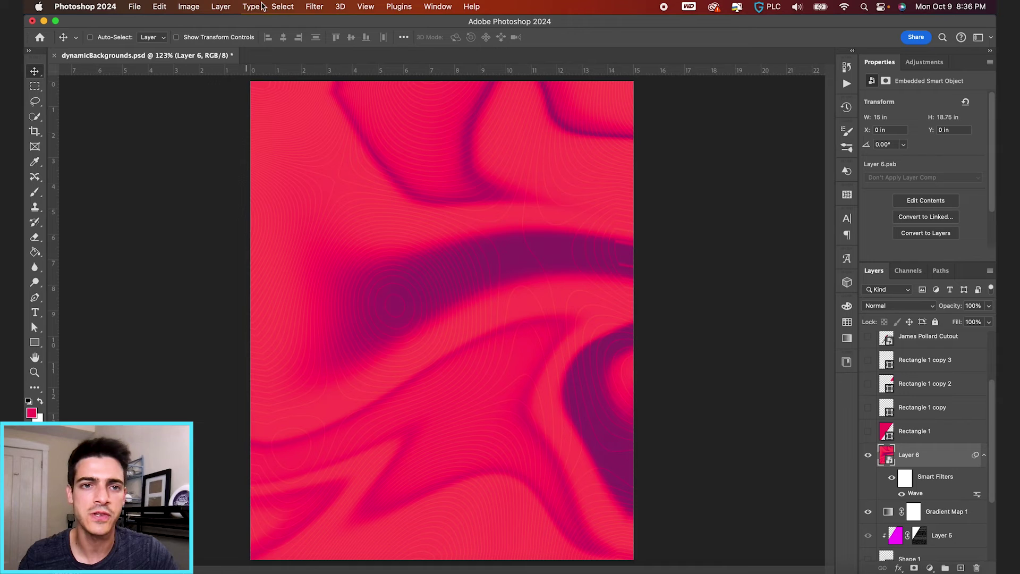
click(314, 6)
- Apply a Camera Raw Filter to Layer 6 with lens distortion tried then undone and Grain at 33
click(338, 96)
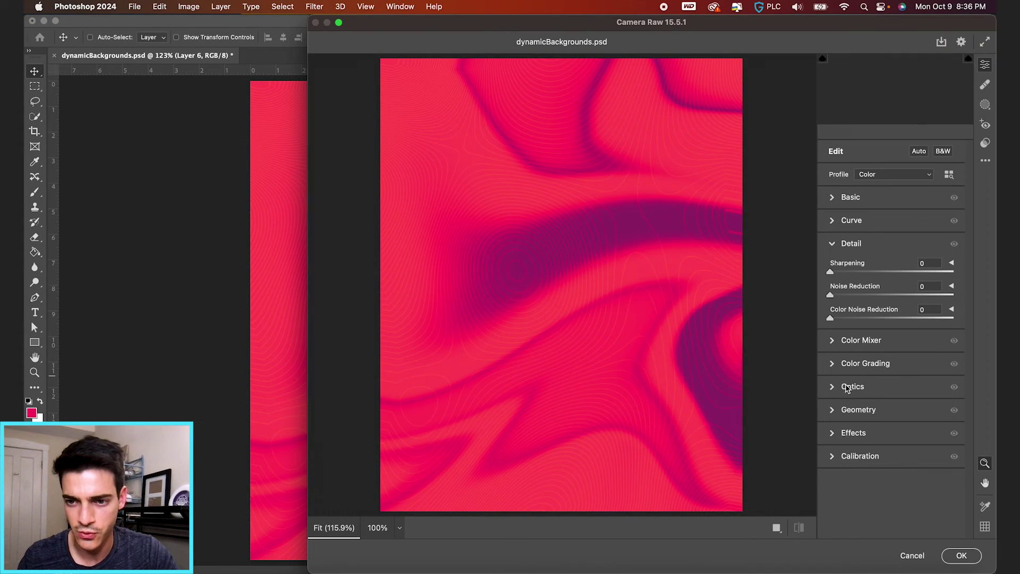
click(833, 391)
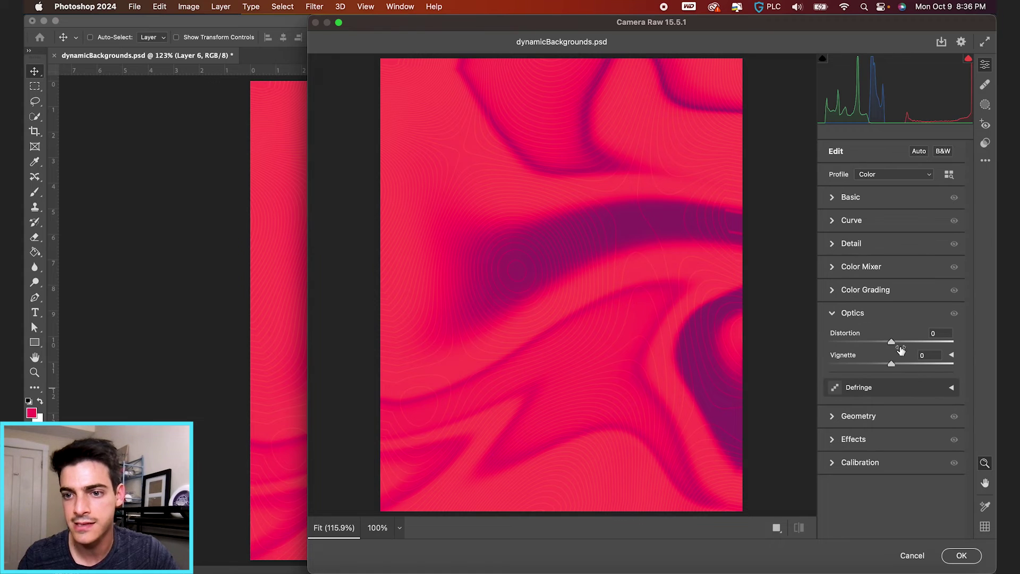
drag(892, 344, 926, 349)
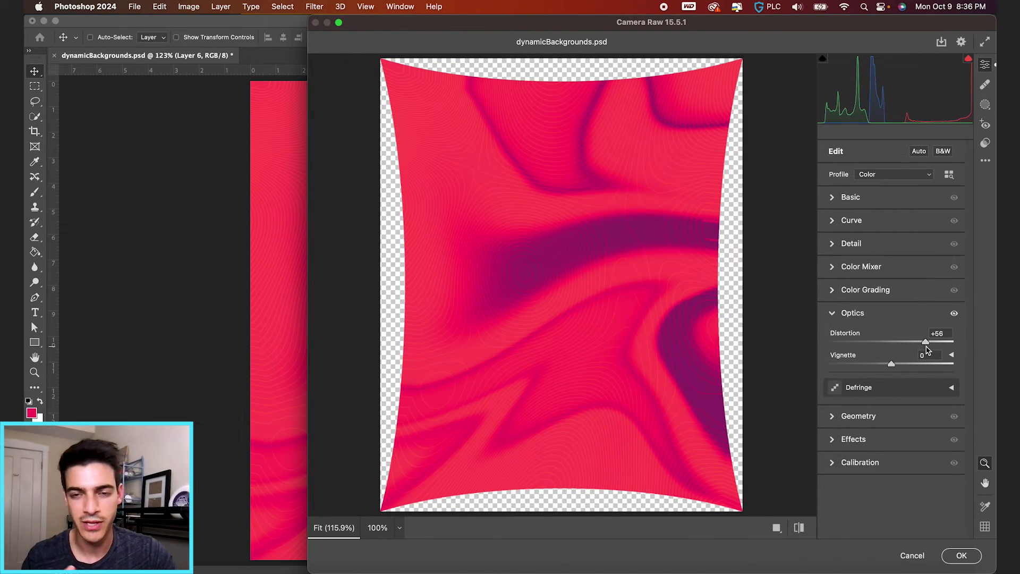
click(925, 342)
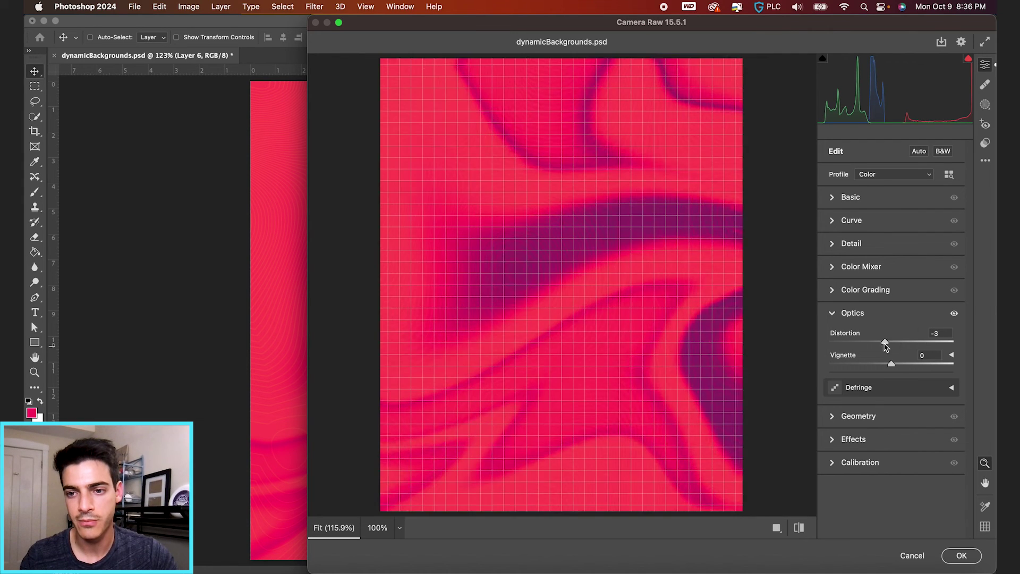
drag(905, 342, 889, 341)
click(832, 443)
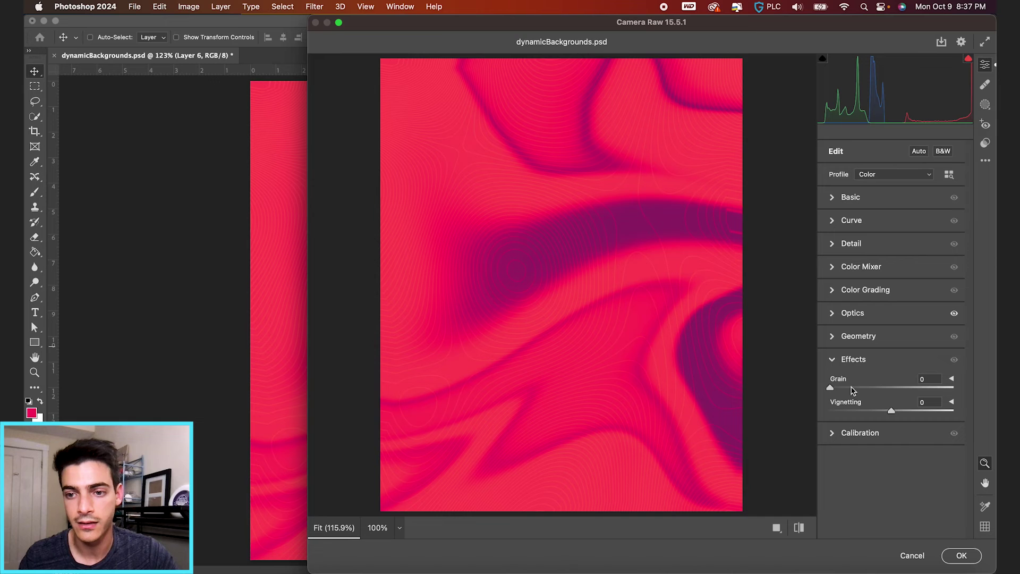
drag(852, 390, 869, 389)
key(Return)
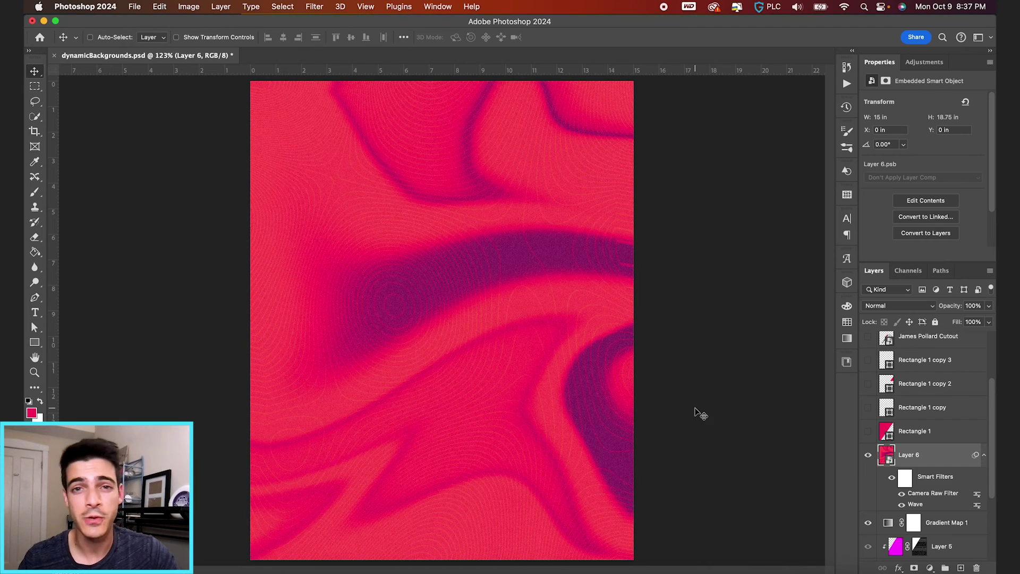
- Add a Motion Blur smart filter to Layer 6 with Distance 29 pixels
click(313, 5)
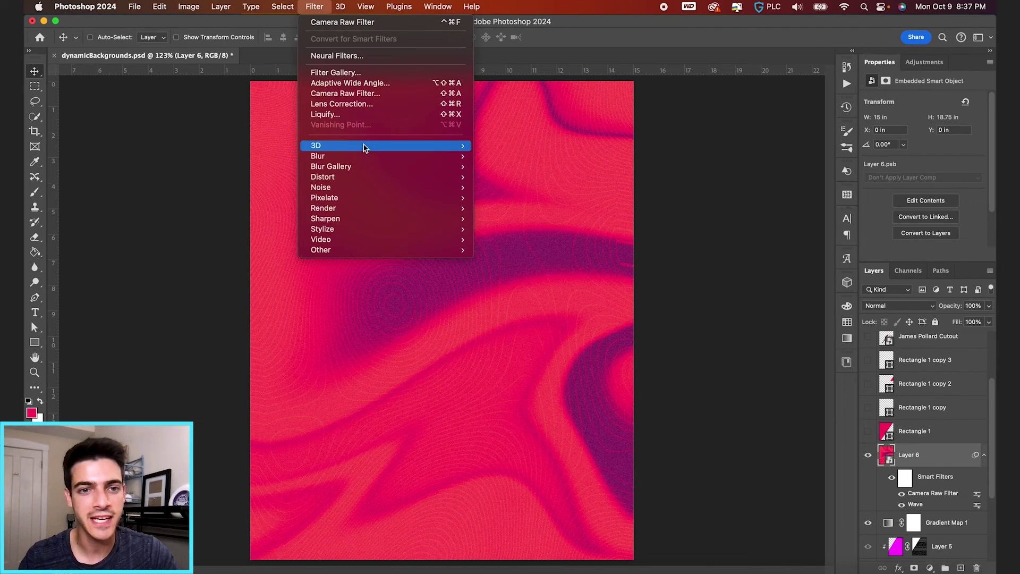
mouse_move(365, 164)
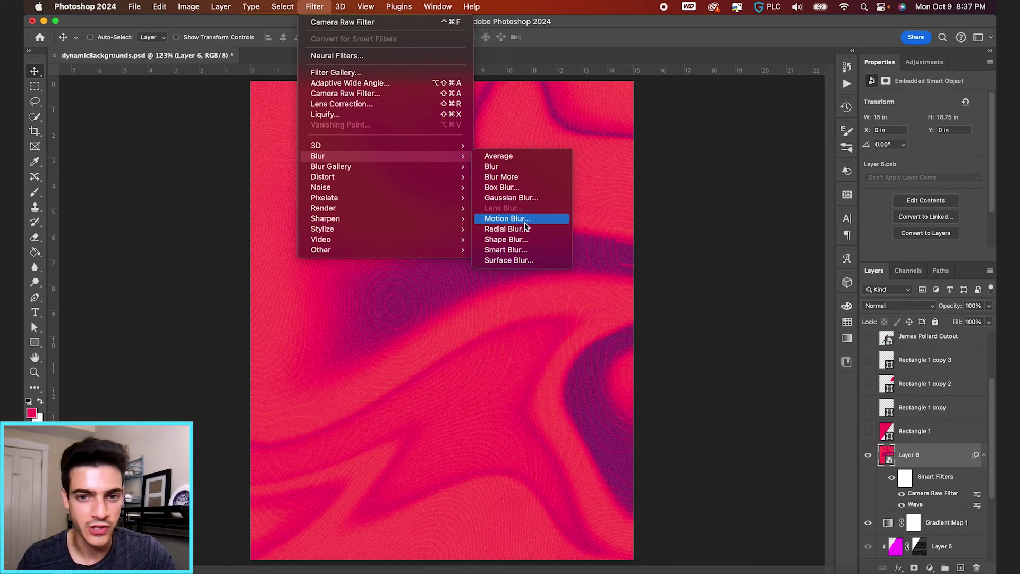
click(510, 218)
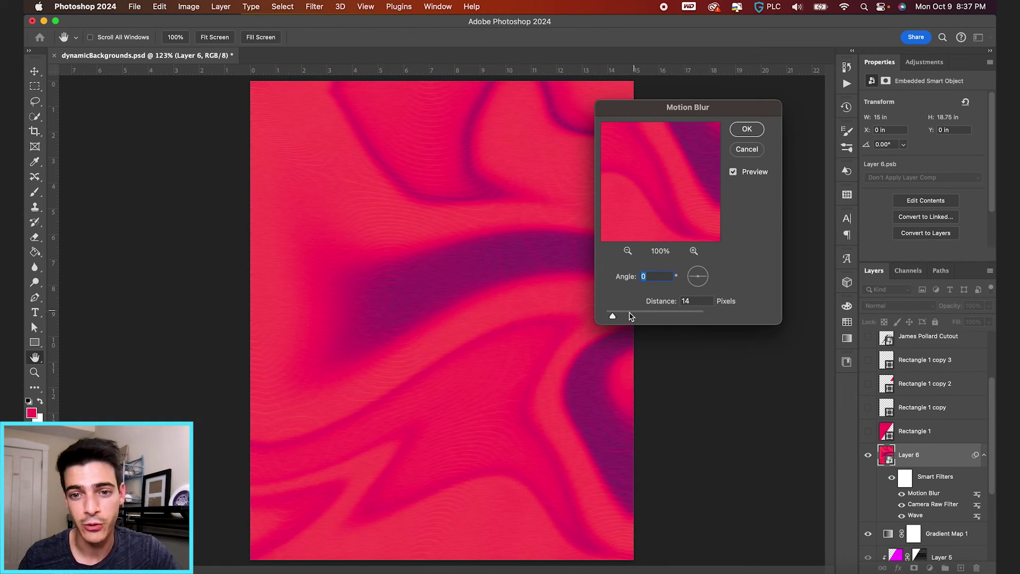
drag(614, 318, 621, 318)
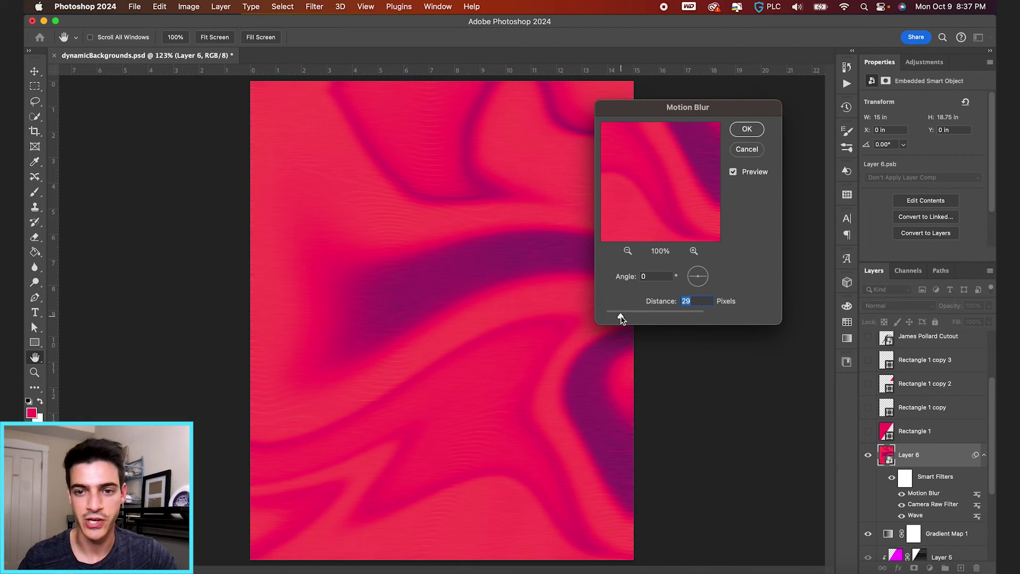
key(Return)
- Show the James Pollard Cutout layer and compare, leaving the Motion Blur filter switched off
scroll(867, 411, up, 3)
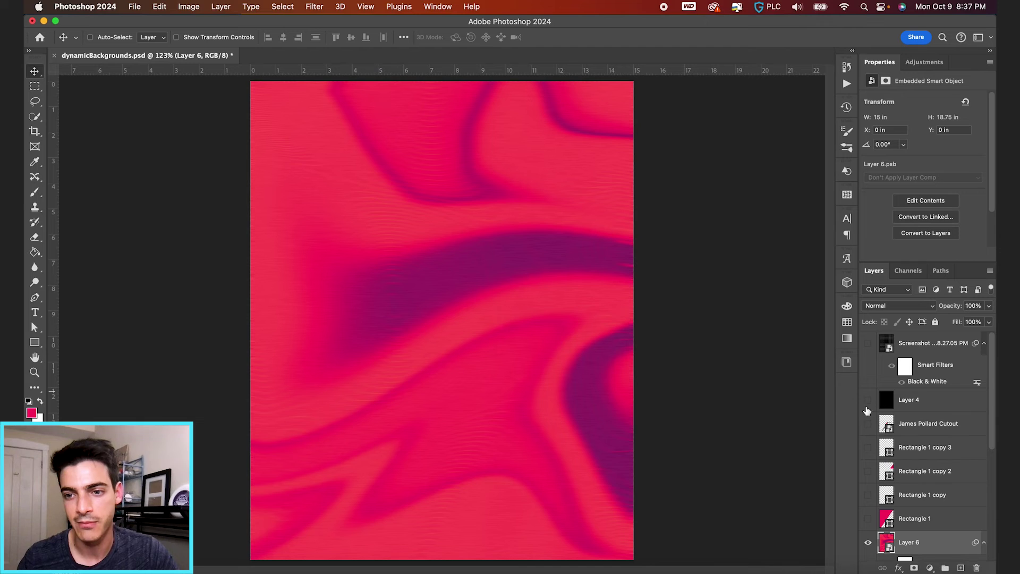
click(869, 424)
scroll(879, 452, down, 2)
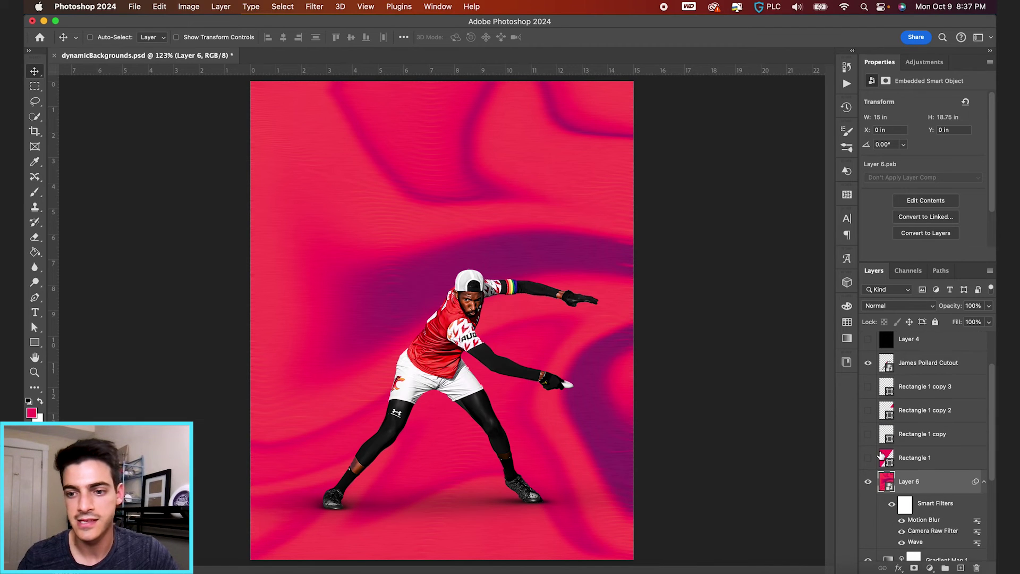
click(901, 520)
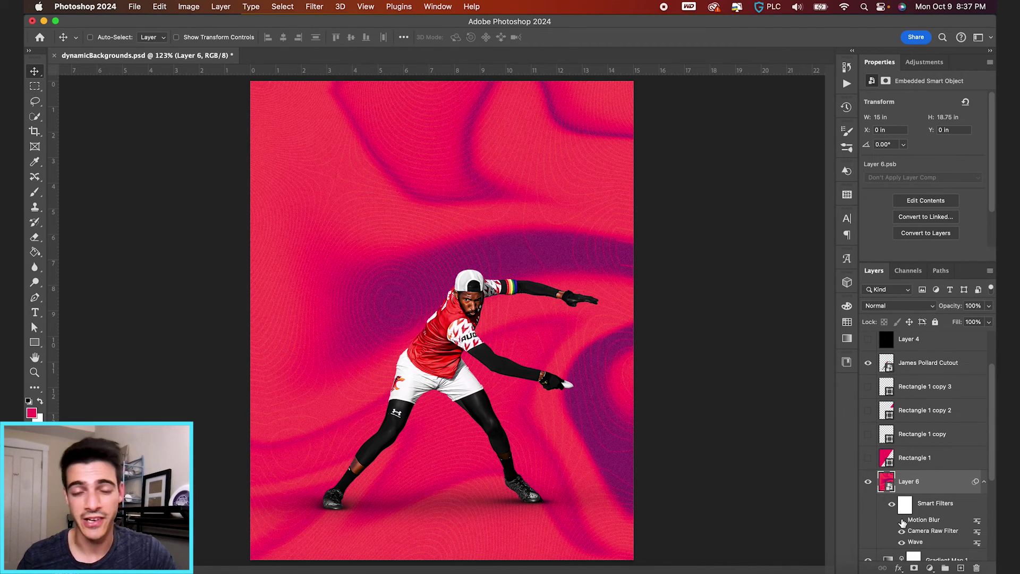
click(901, 520)
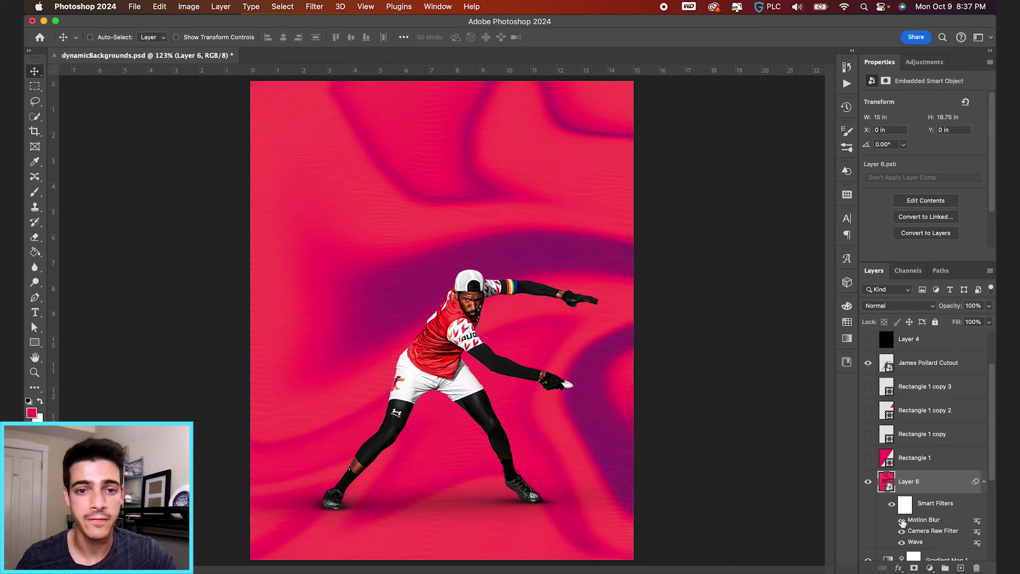
click(902, 520)
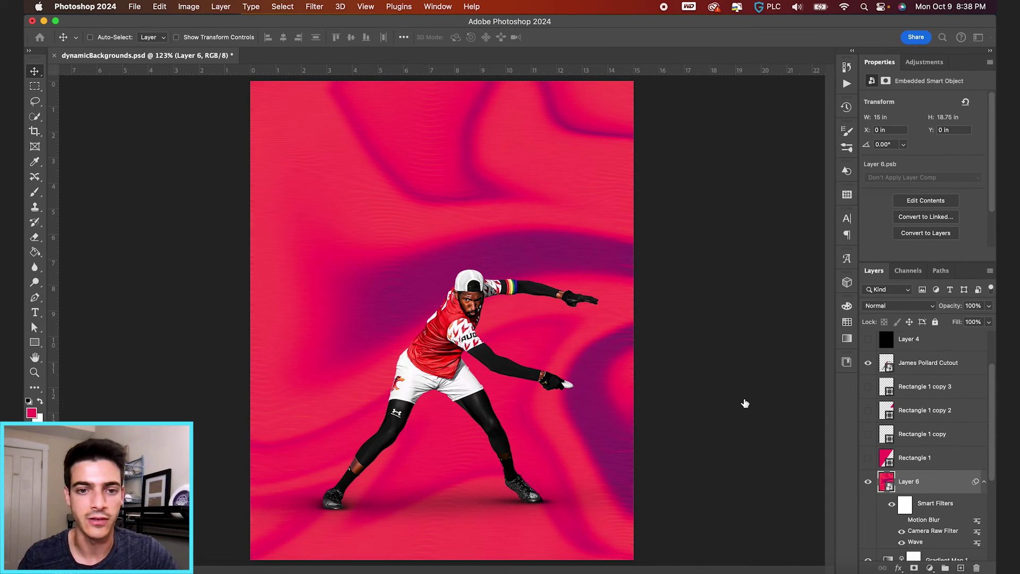
- Add a Radial Blur smart filter to Layer 6 using the Zoom method at Amount 5
click(314, 7)
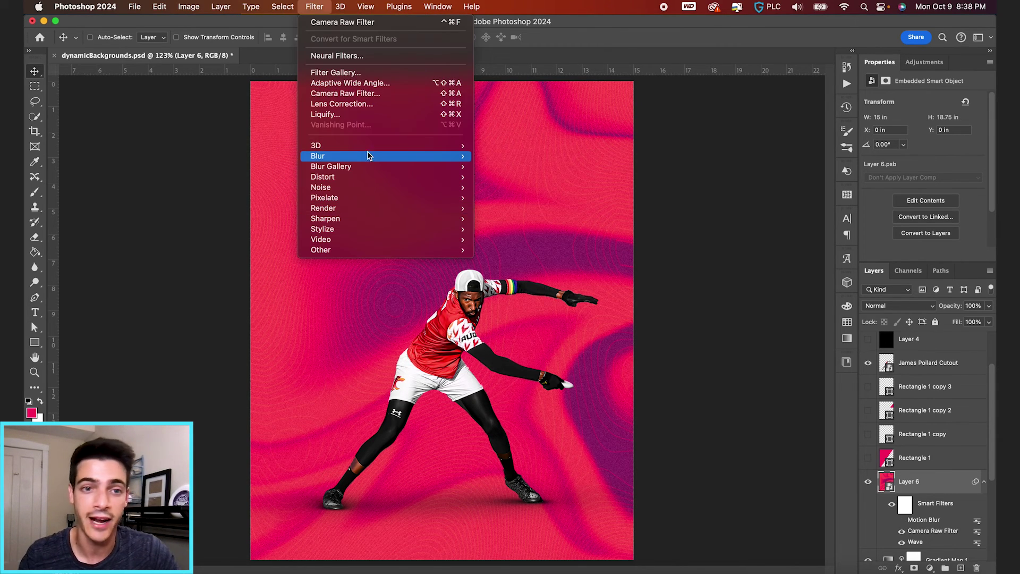
mouse_move(391, 156)
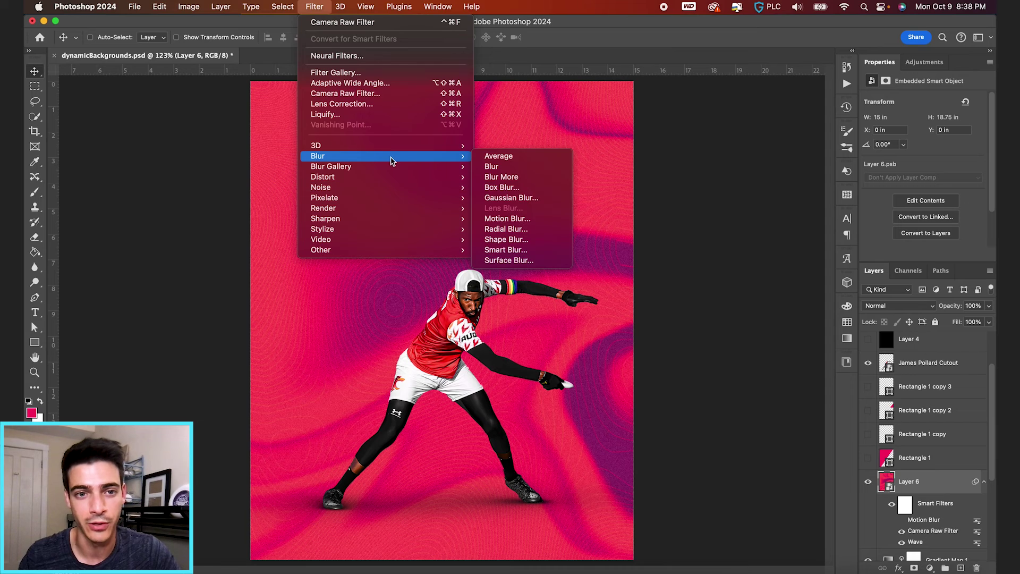
click(523, 228)
click(738, 237)
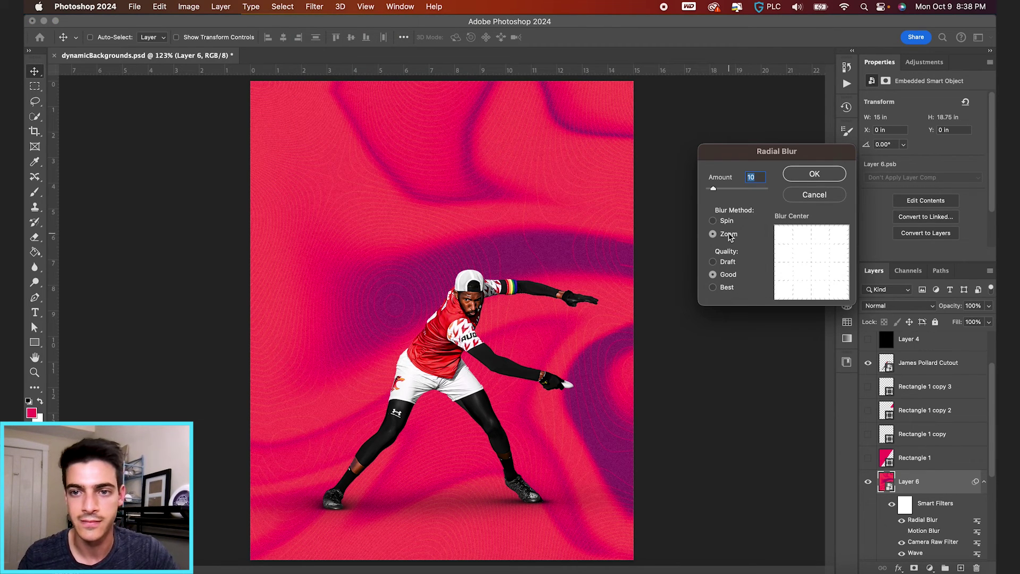
text(5)
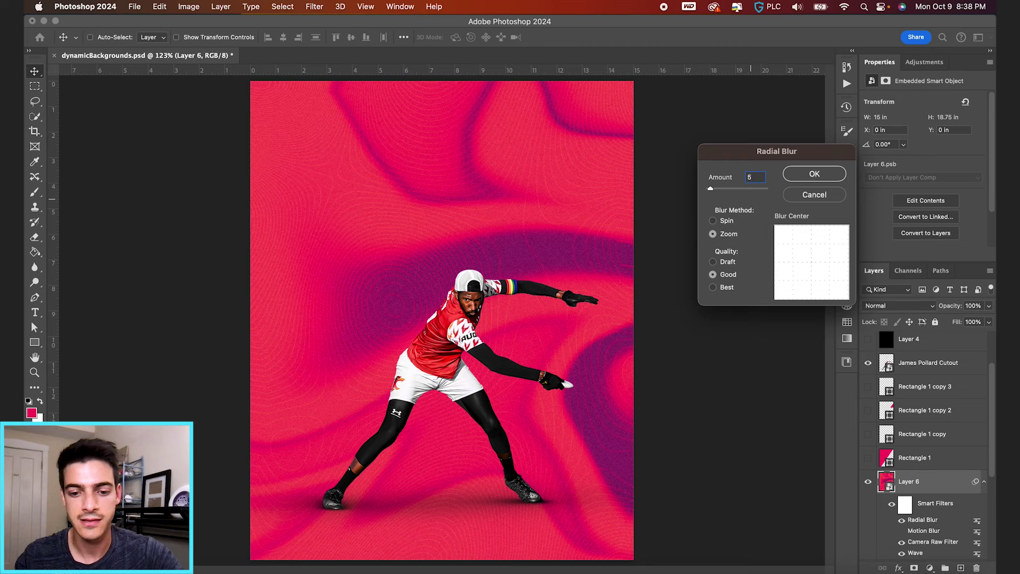
key(Return)
scroll(577, 186, up, 5)
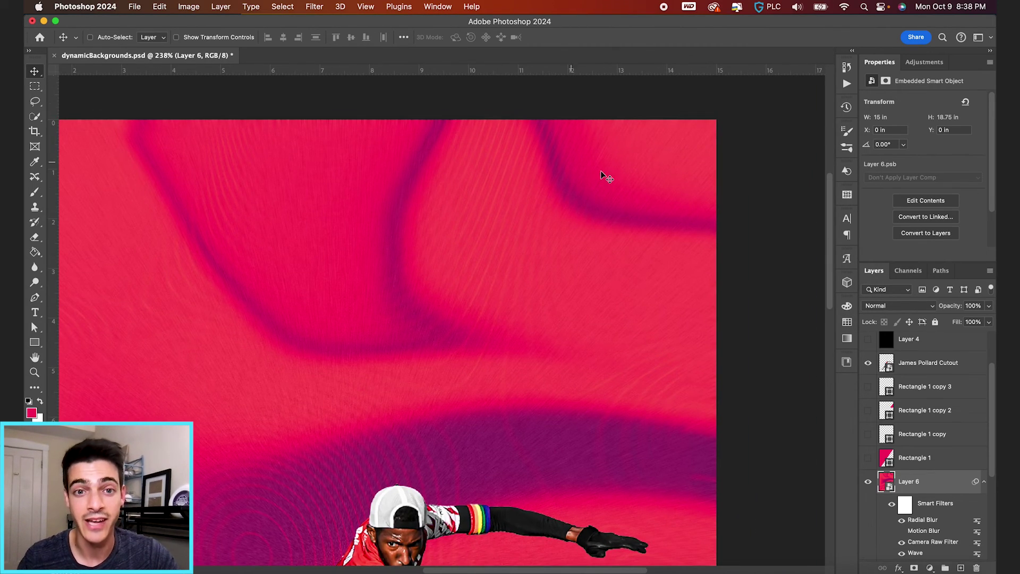
scroll(562, 213, left, 5)
scroll(562, 213, down, 4)
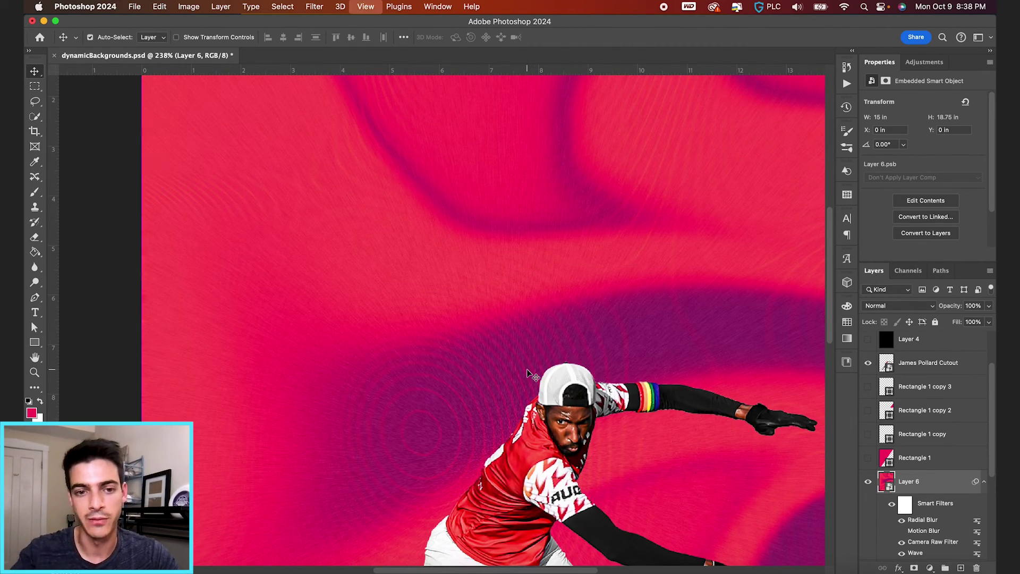
key(super+0)
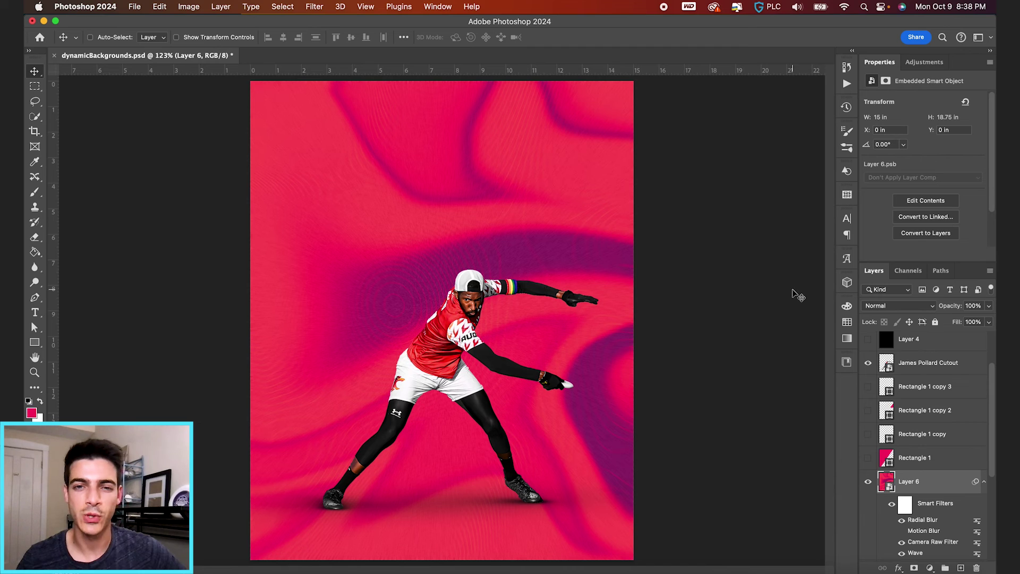
- Browse the Filter menu without applying anything, then select the Rectangle 1 layer
click(315, 5)
mouse_move(337, 158)
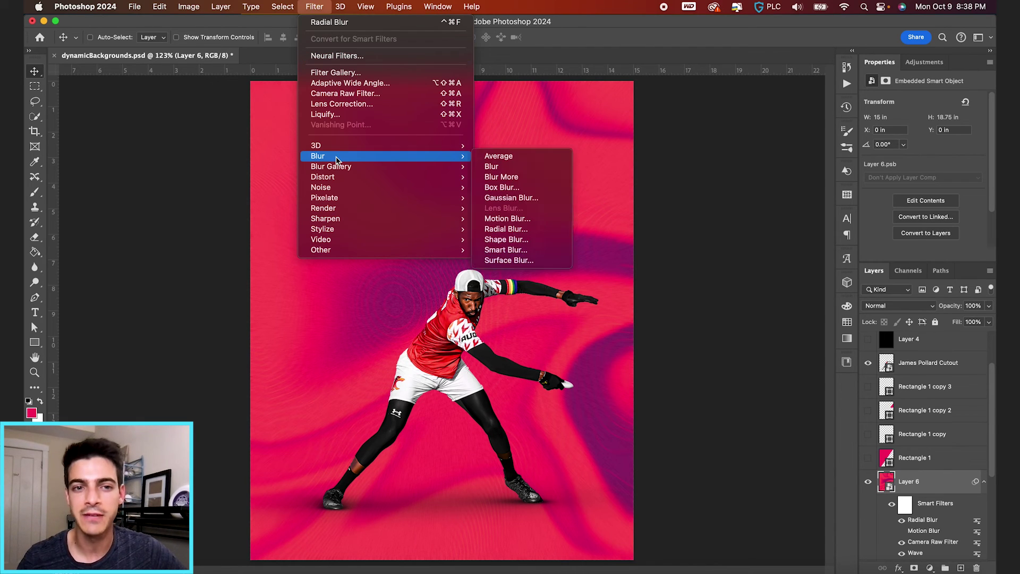
mouse_move(343, 182)
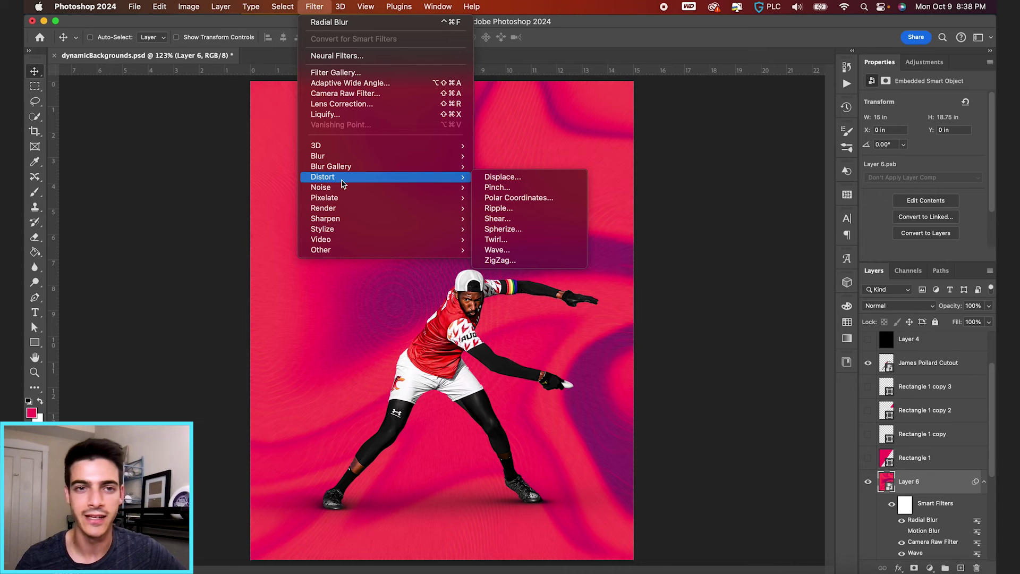
click(652, 196)
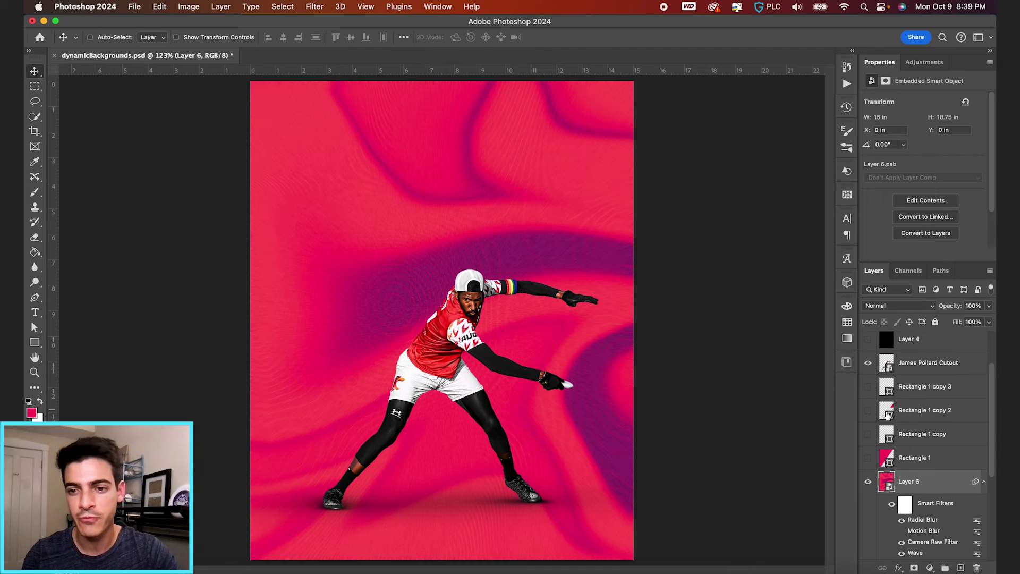
click(888, 462)
- Create a new Layer 7 above Rectangle 1 and fill it with solid black
key(super+shift+alt+n)
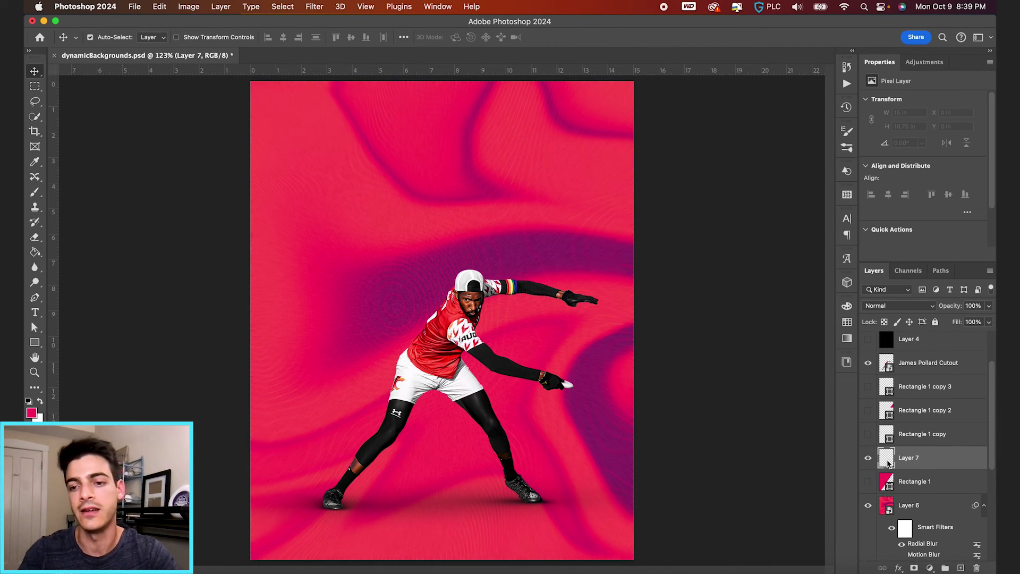
key(d)
key(g)
click(549, 391)
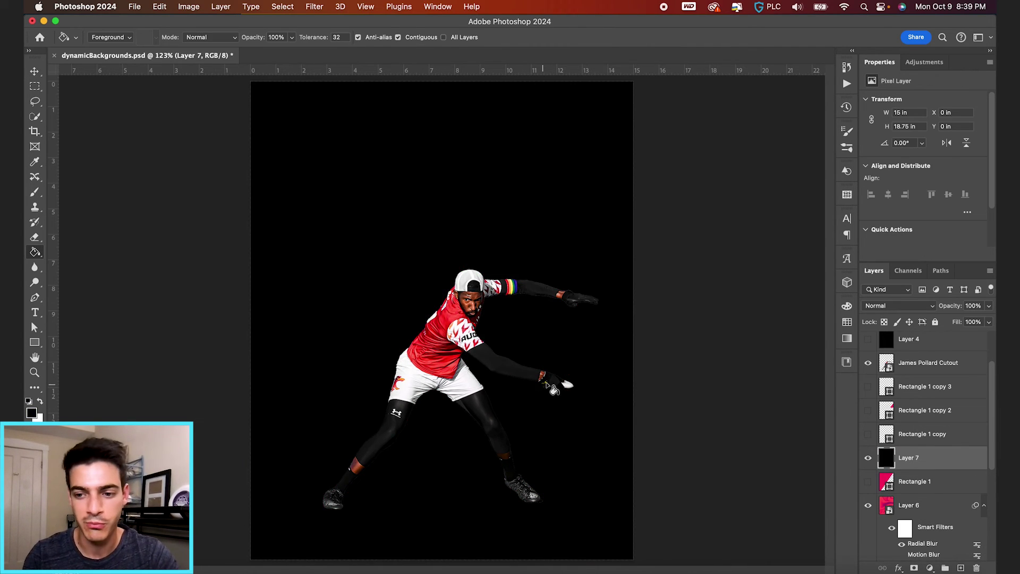
- Give Layer 7 a Stroke layer style 50 px wide
click(899, 568)
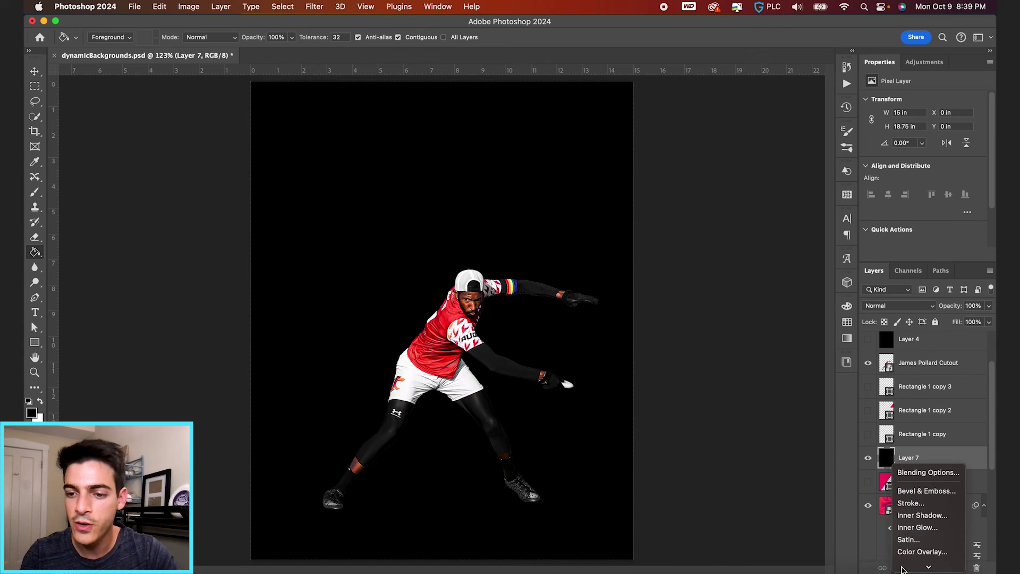
click(915, 503)
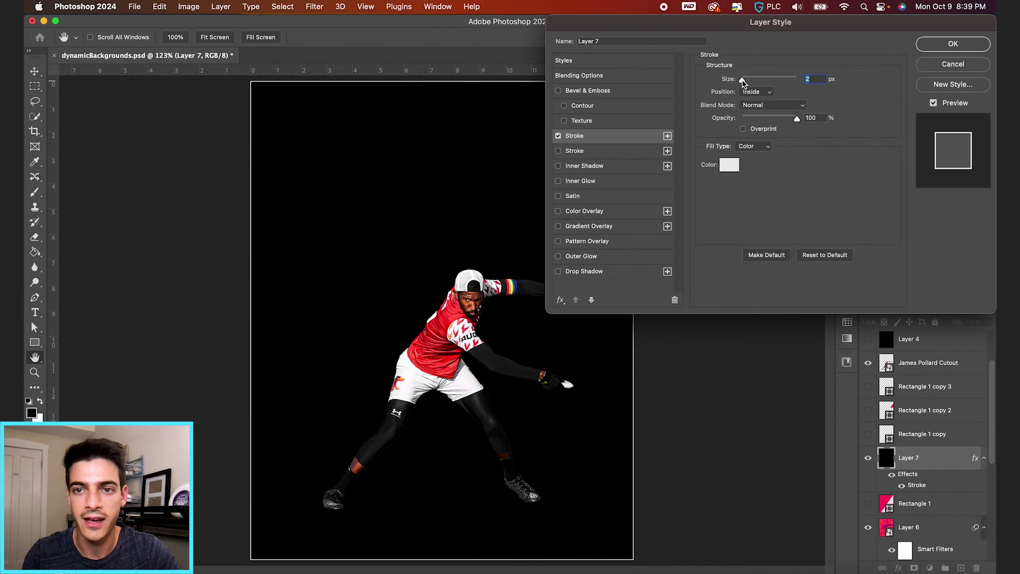
mouse_move(742, 80)
mouse_down()
mouse_move(764, 81)
mouse_move(754, 84)
mouse_up()
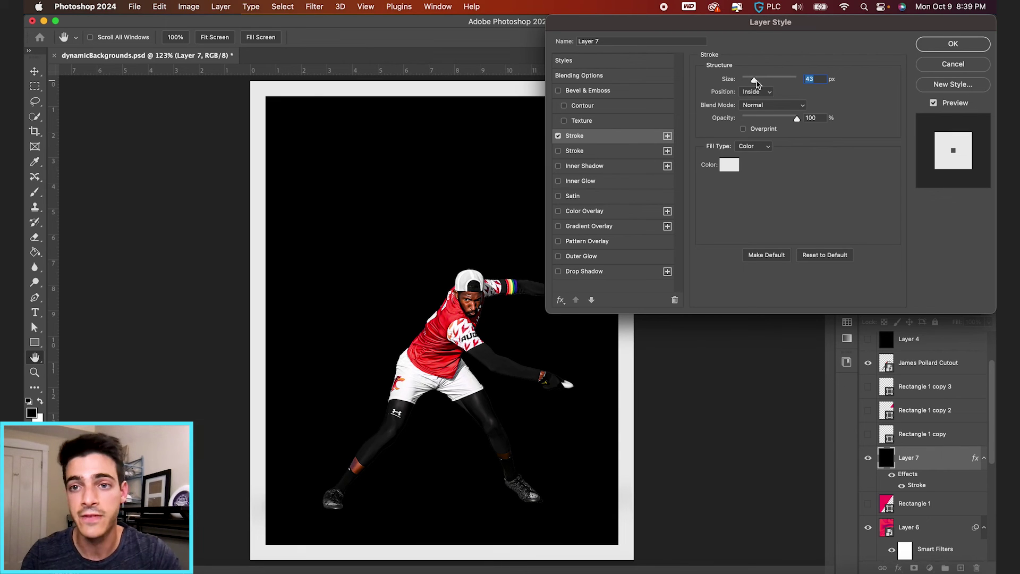
text(50)
key(Return)
key(g)
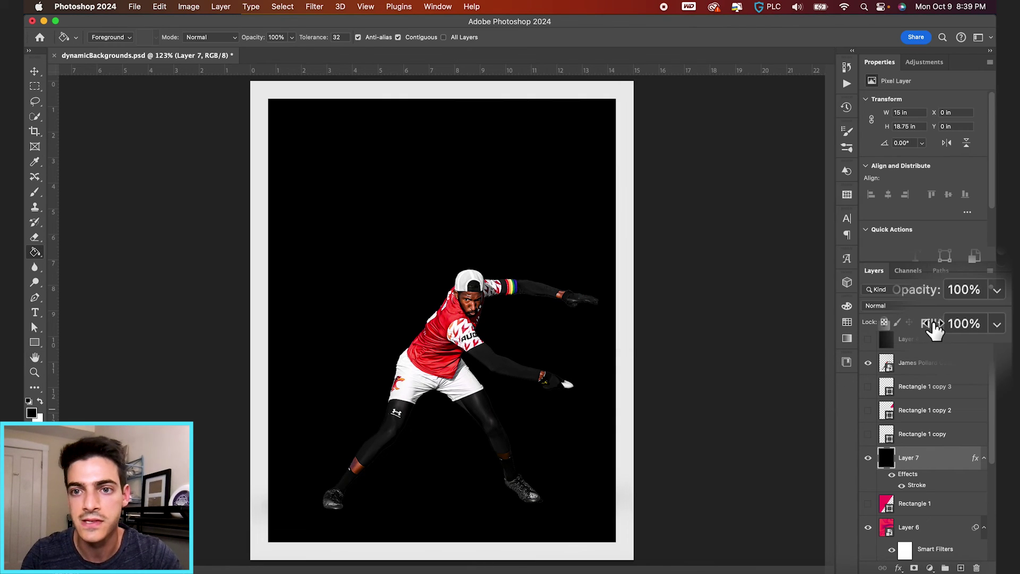
- Set Layer 7's Fill to 0% and rasterize its layer style into pixels
drag(935, 330, 637, 331)
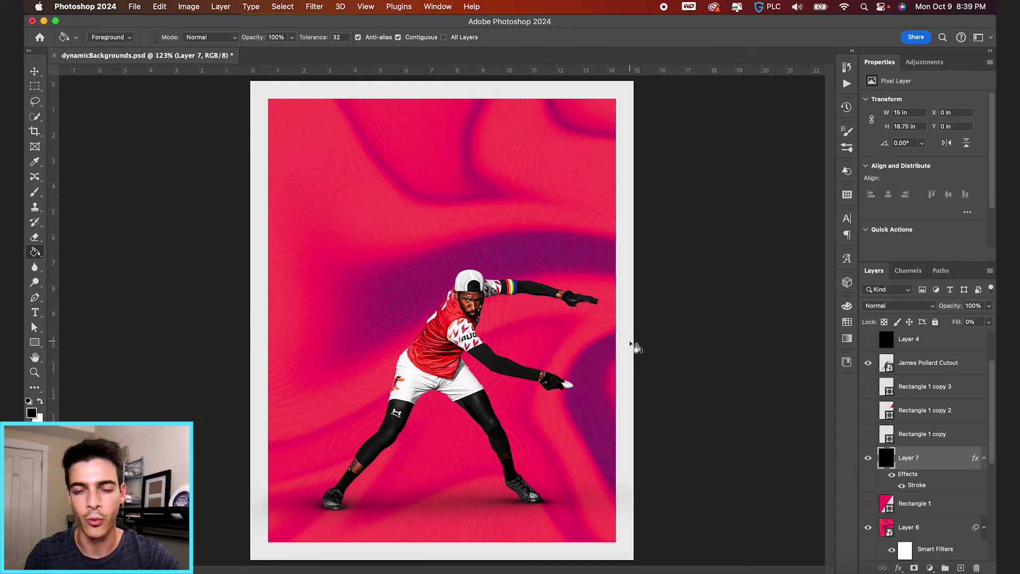
click(540, 436)
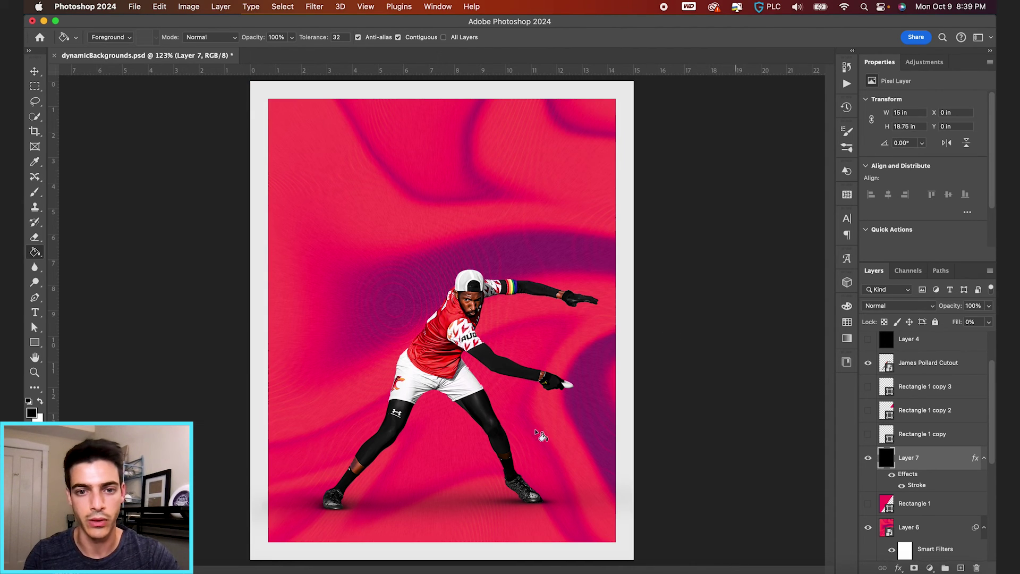
right_click(927, 466)
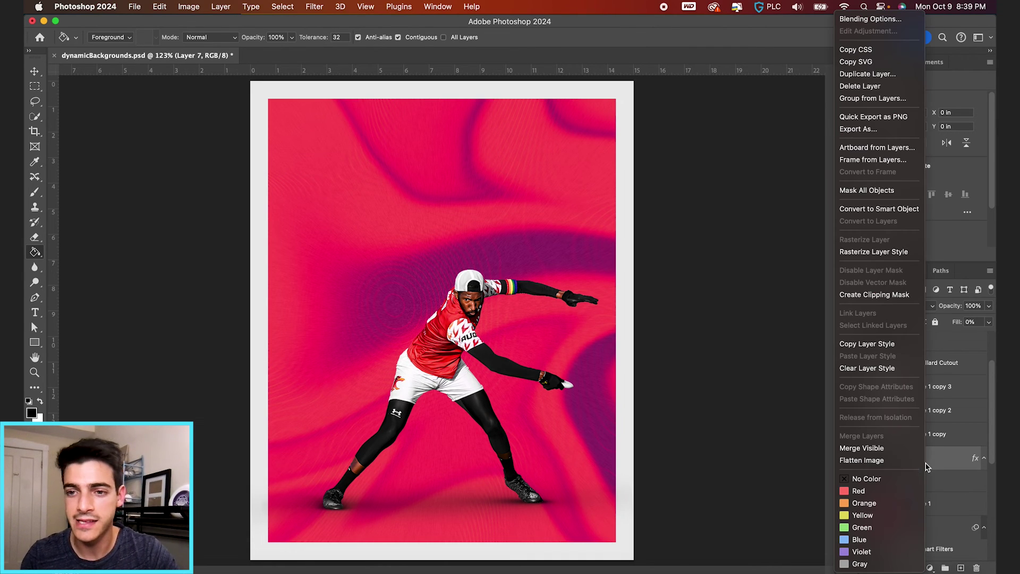
click(897, 253)
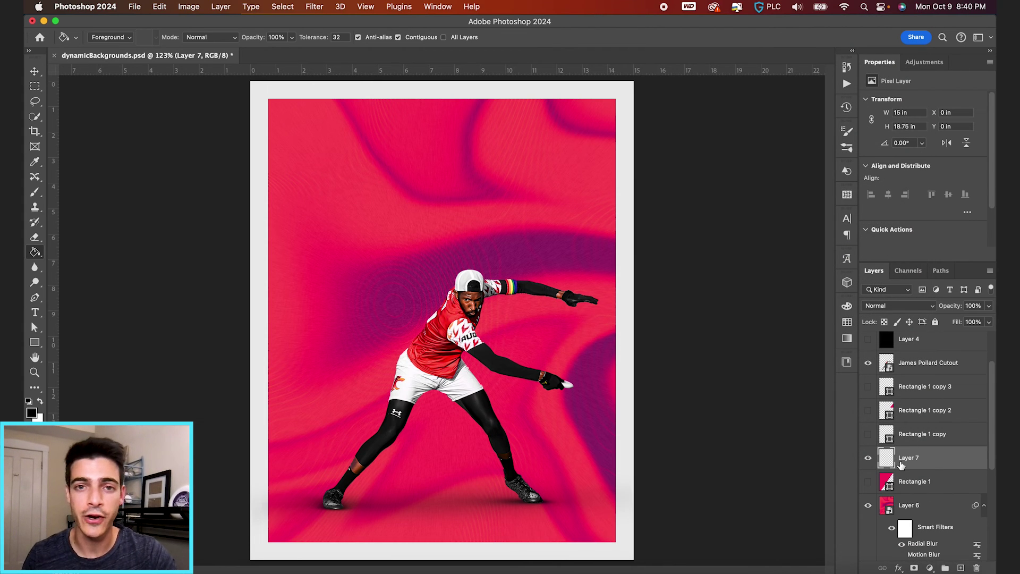
- Rename Layer 7 to 'Border'
double_click(902, 461)
text(Bor)
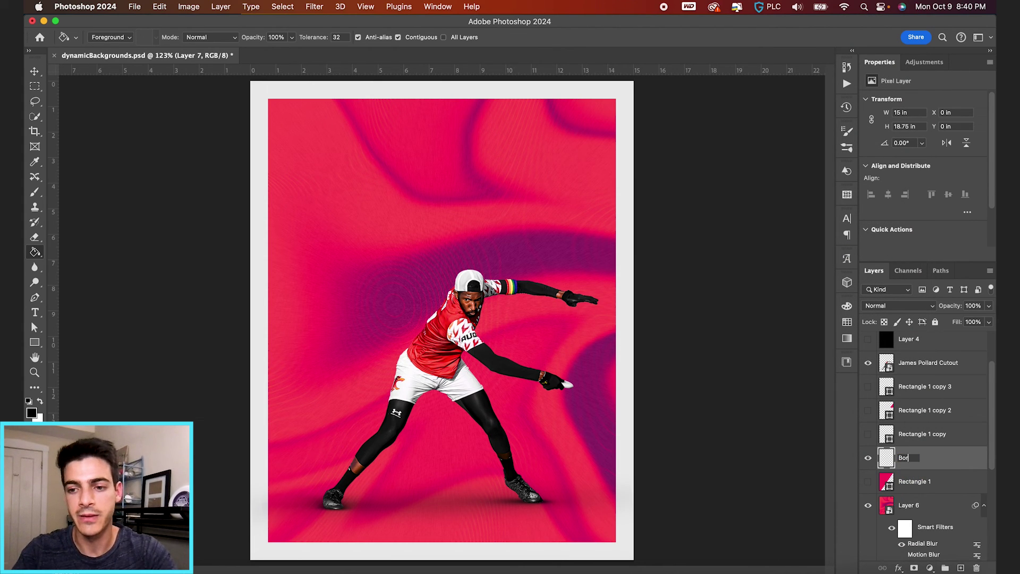
text(der)
key(Return)
- Put Border into Group 2, mask the group with Border's pixel selection, and hide Border
click(945, 567)
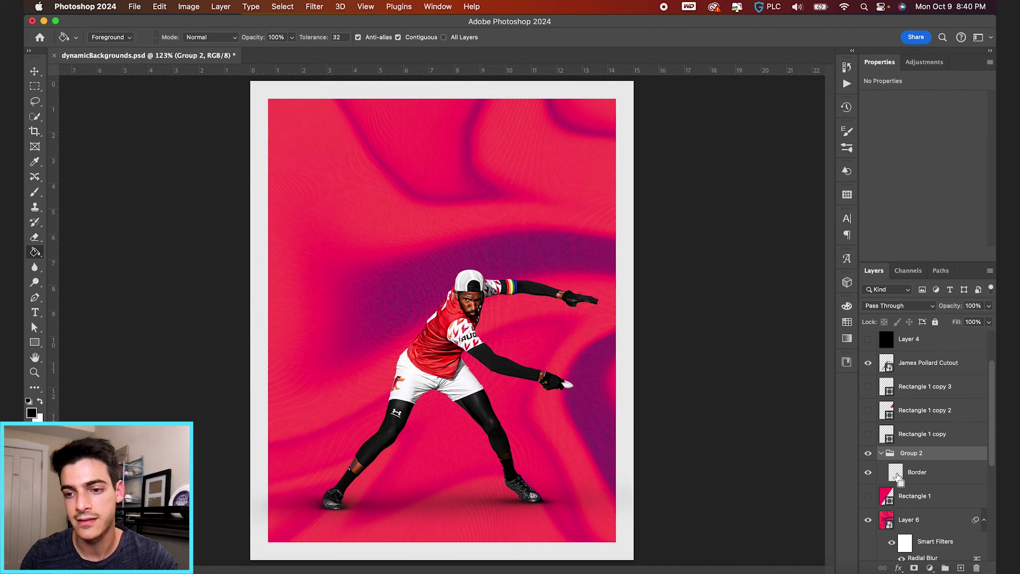
super+click(897, 477)
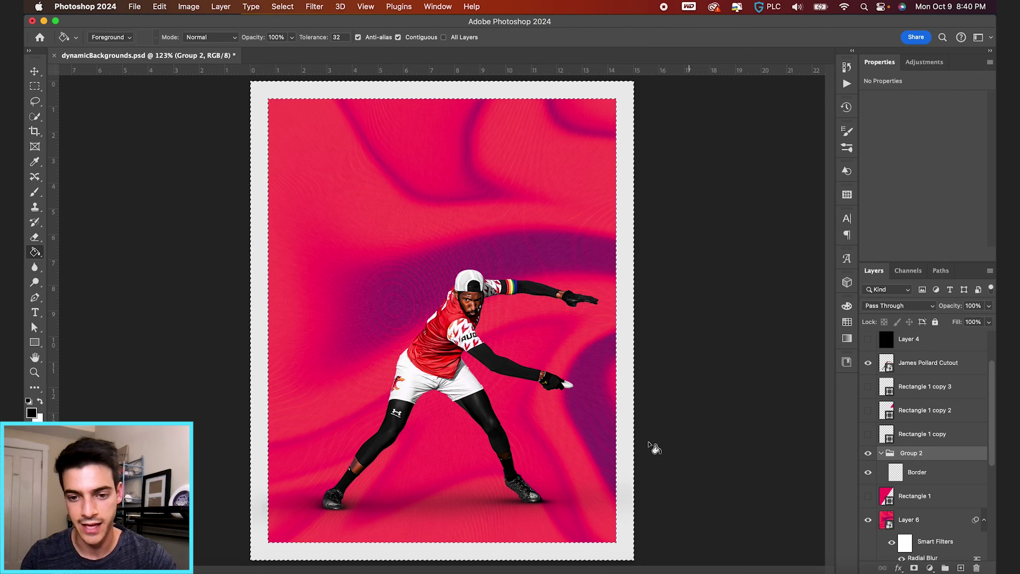
click(914, 568)
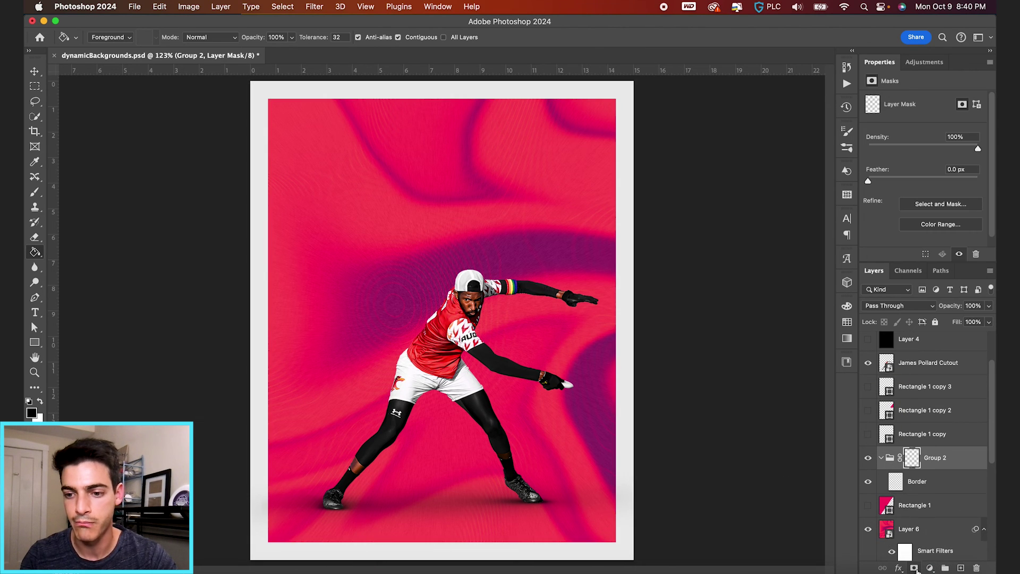
click(867, 483)
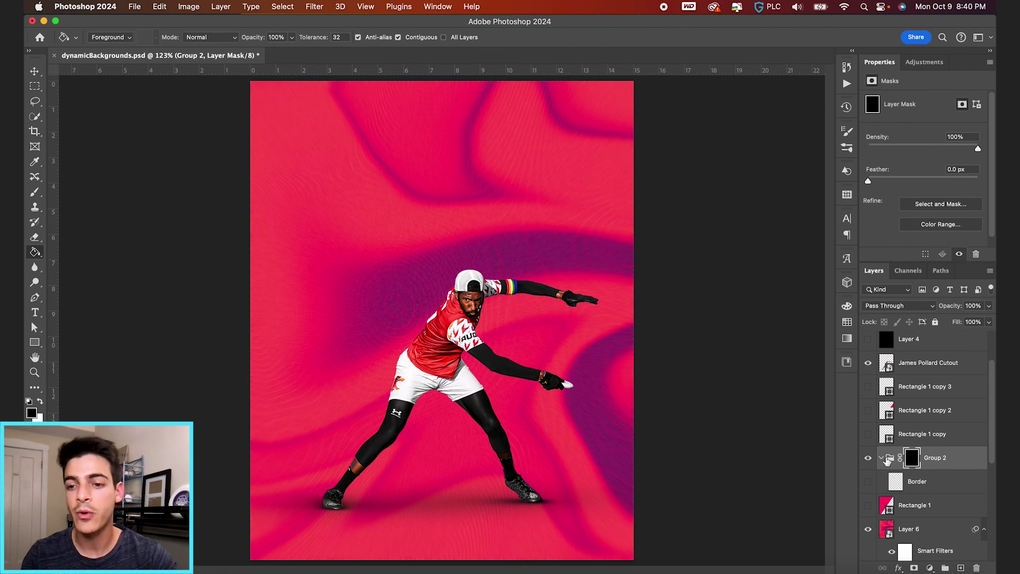
click(895, 484)
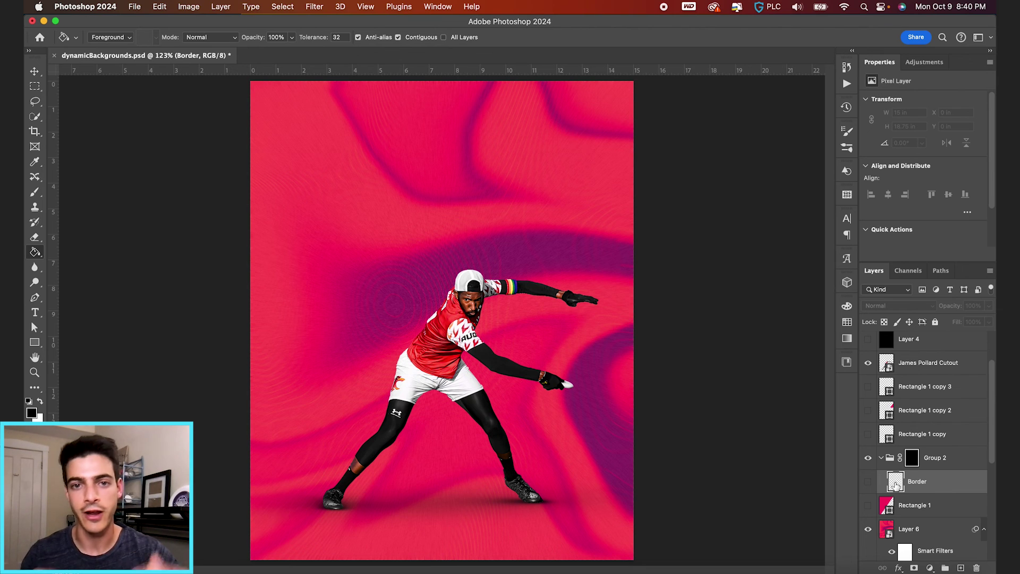
scroll(894, 468, down, 3)
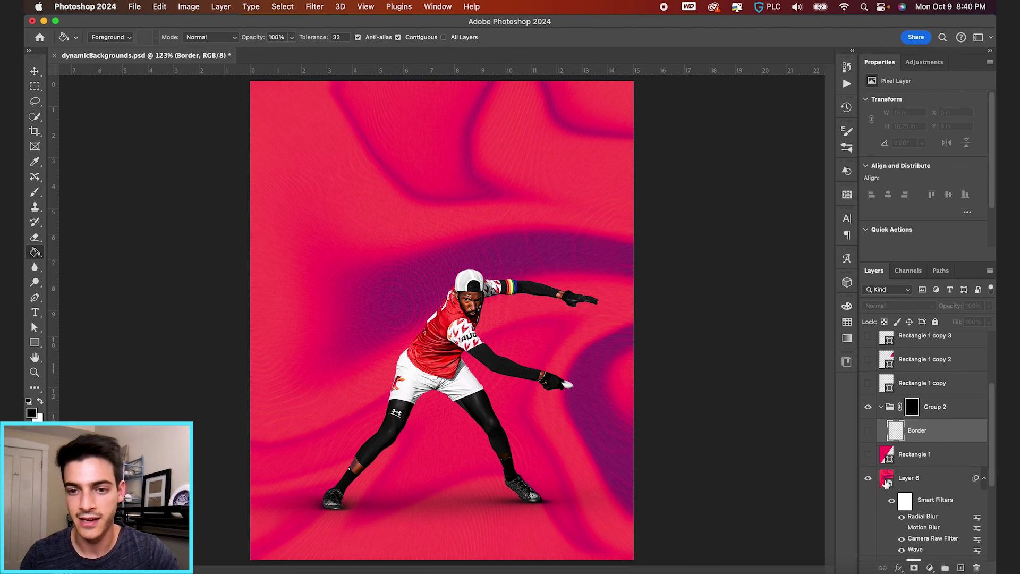
- Add a new layer in the Border group and Alt-drag a copy of Layer 6 into Group 2
click(868, 430)
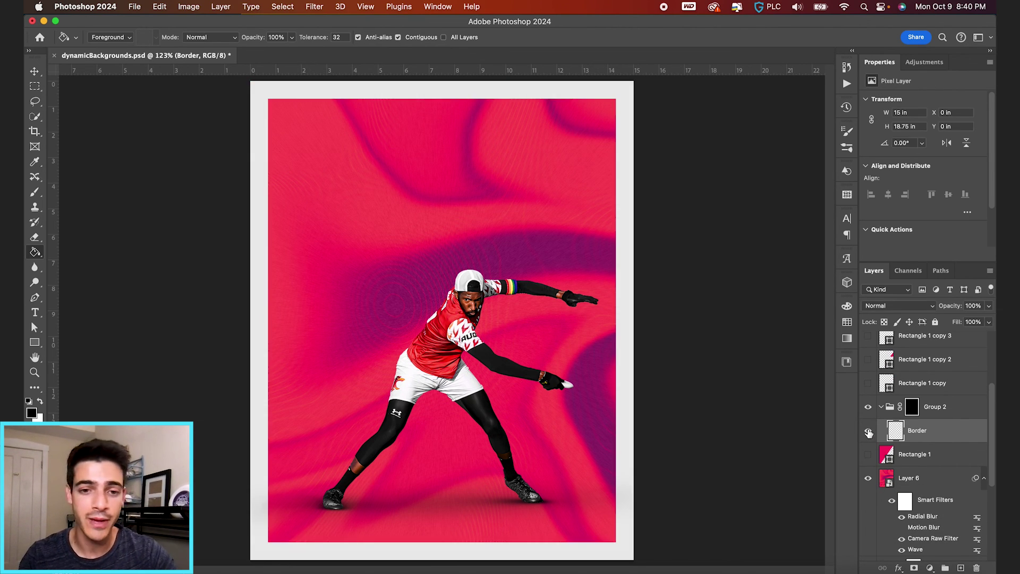
click(867, 431)
key(alt+shift+super+n)
click(868, 430)
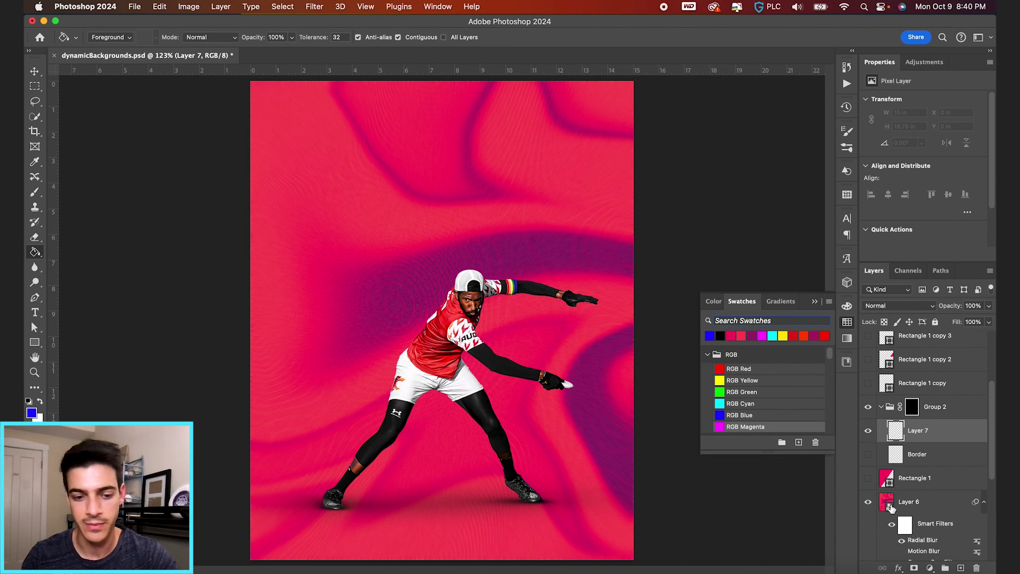
drag(887, 507, 927, 431)
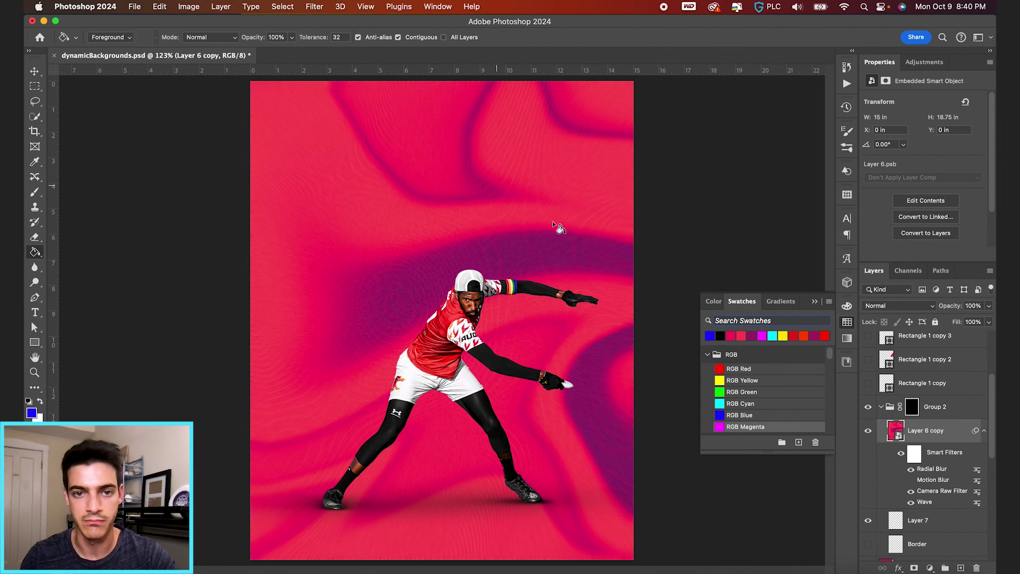
- Scale Layer 6 copy up from its centre to about 27 × 34 inches with Free Transform
scroll(441, 293, down, 2)
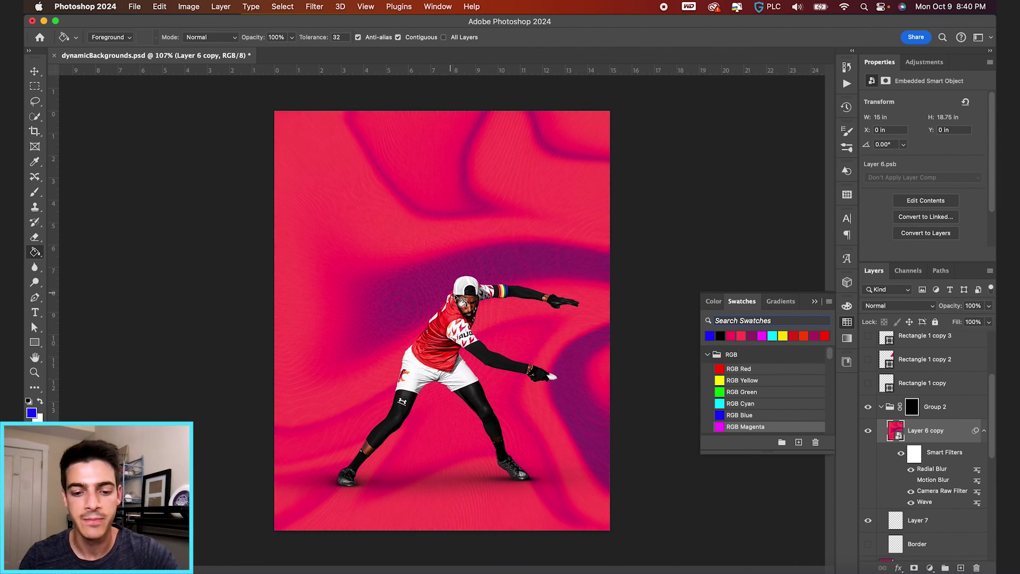
key(ctrl+t)
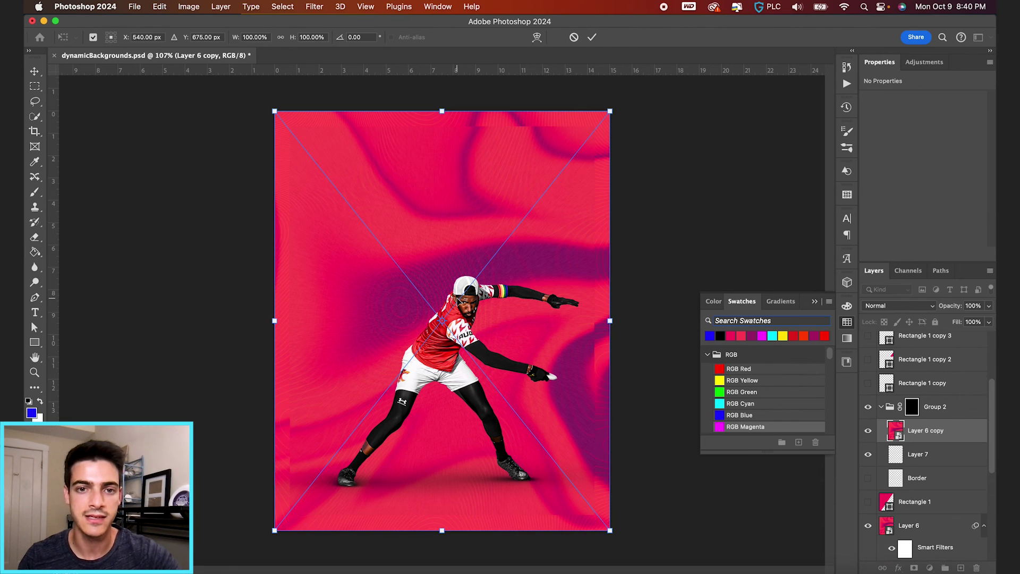
drag(610, 111, 744, 16)
key(Return)
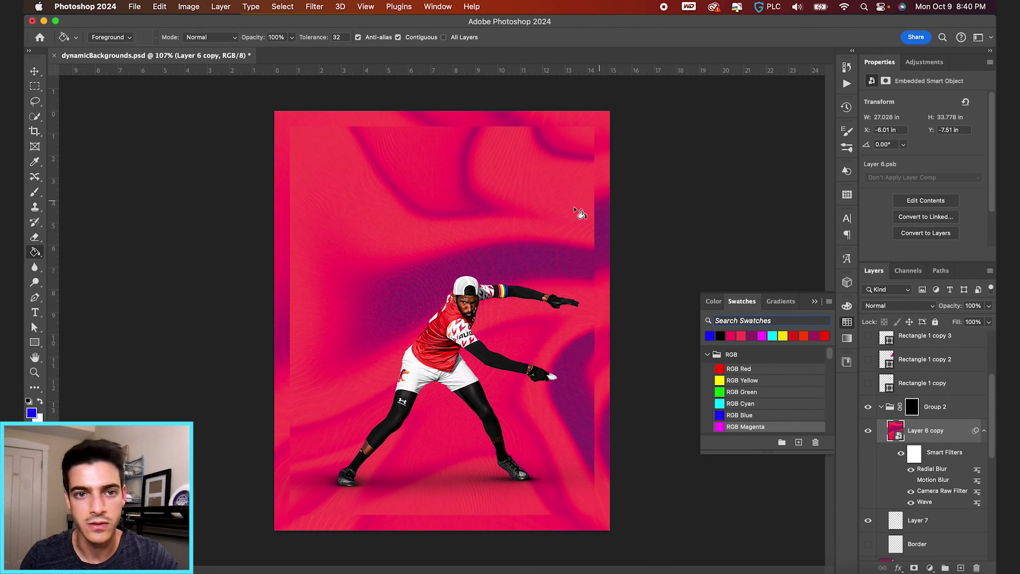
scroll(562, 215, up, 3)
scroll(561, 210, down, 2)
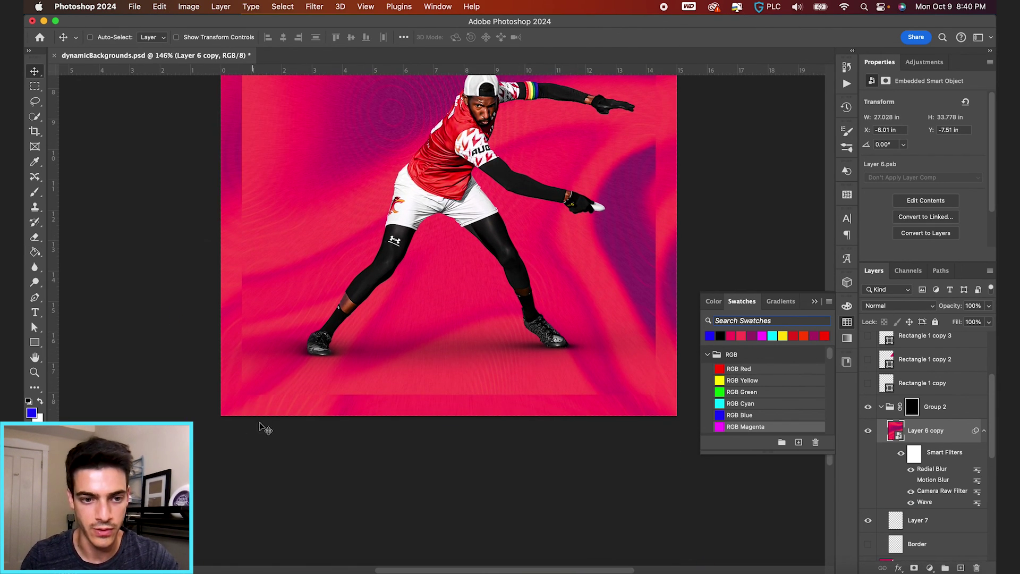
scroll(574, 397, right, 4)
scroll(574, 397, up, 10)
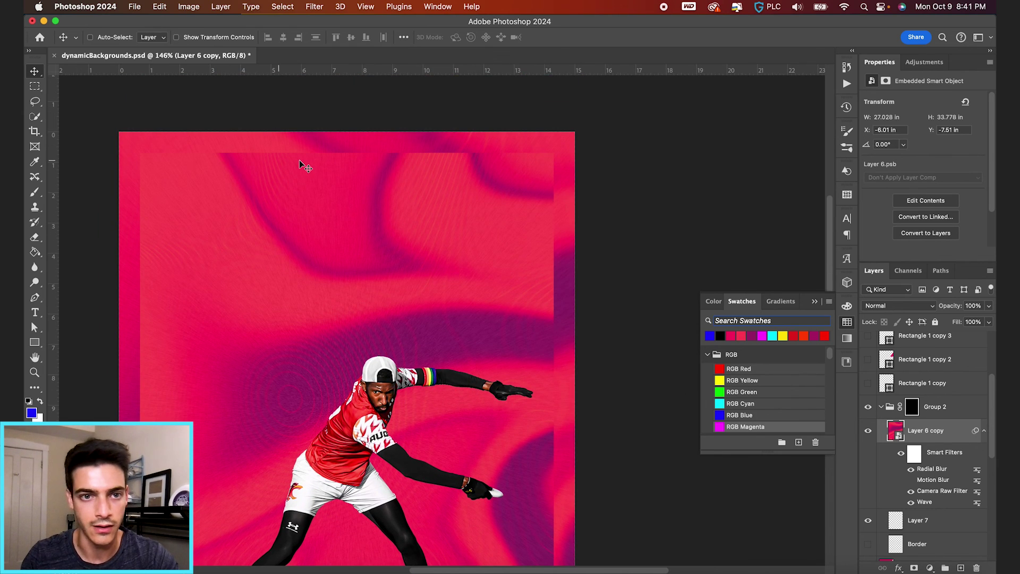
scroll(299, 161, left, 5)
key(super+0)
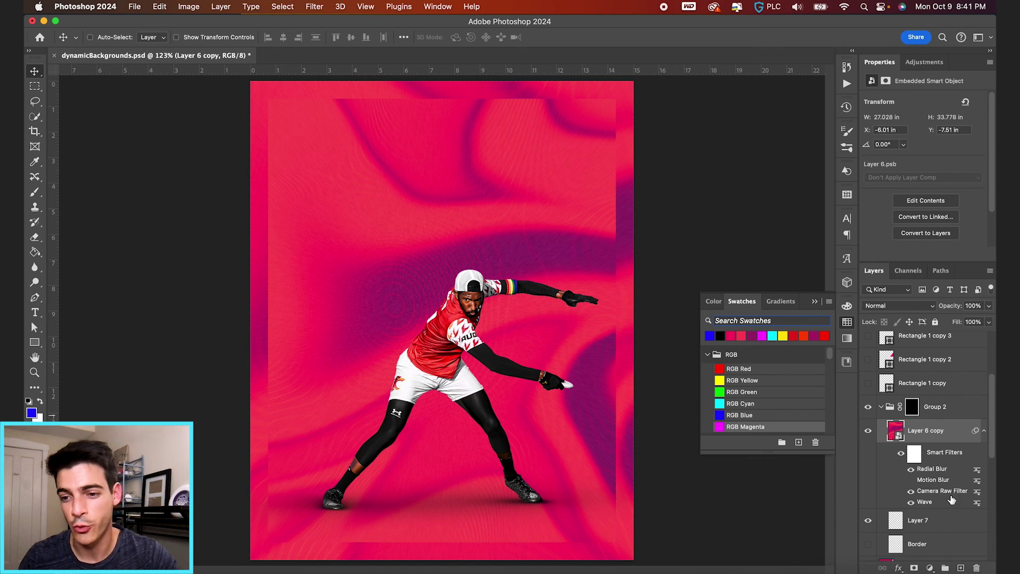
click(929, 567)
- Add a Gradient Map to Group 2 with a white first stop and the grey stop shifted lighter
click(940, 552)
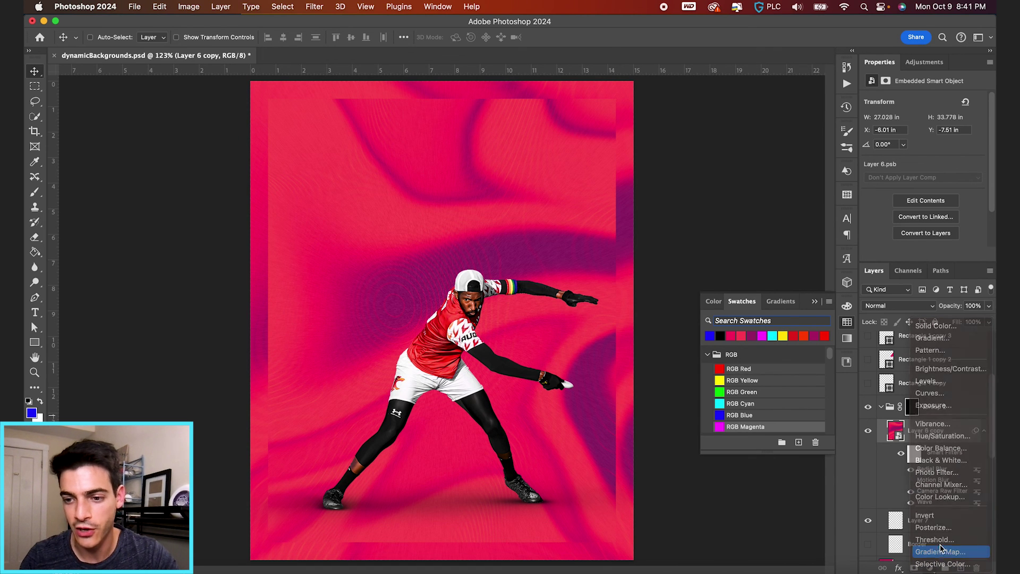
click(943, 104)
click(671, 219)
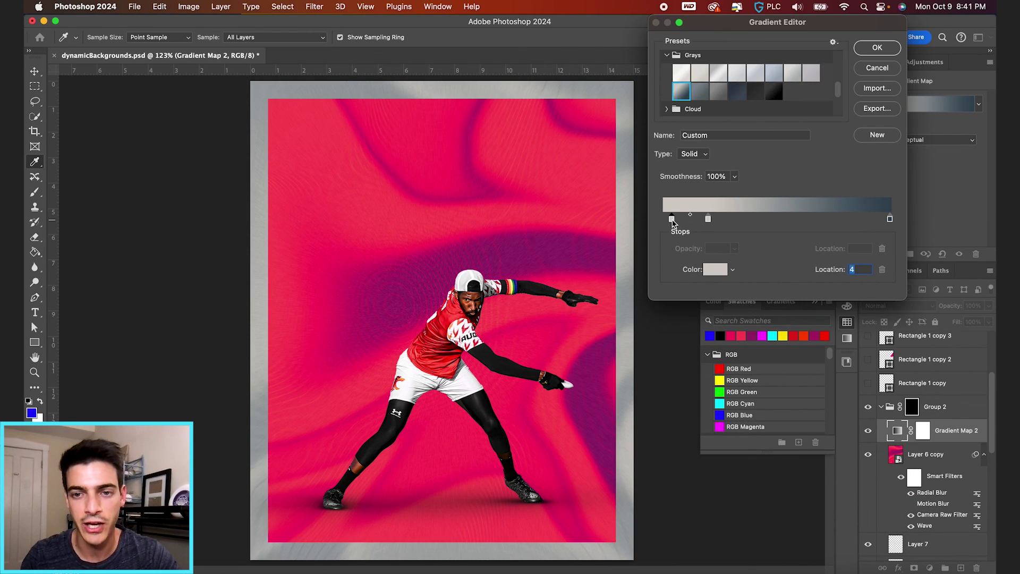
double_click(672, 219)
drag(378, 350, 261, 244)
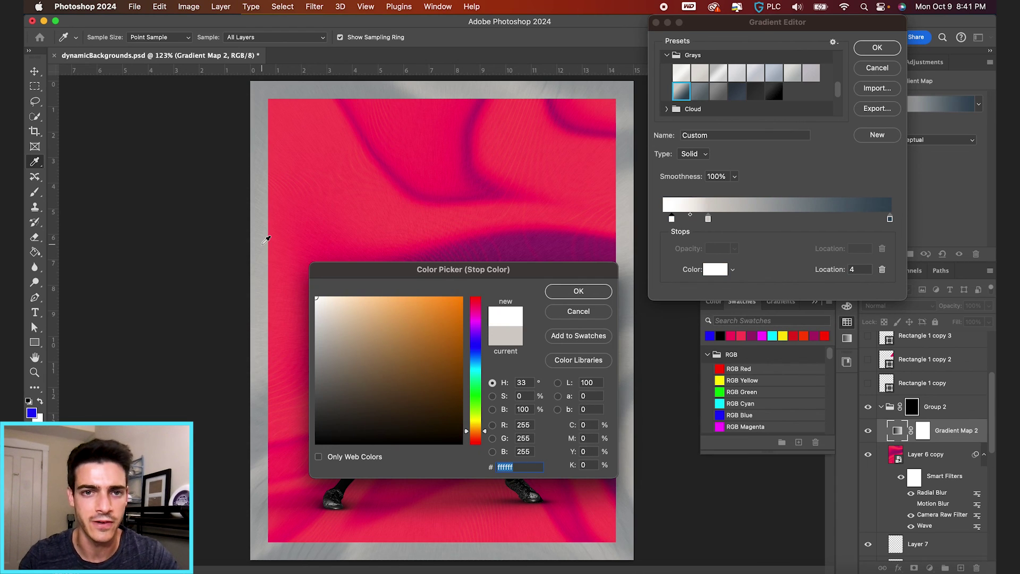
key(Return)
drag(708, 219, 761, 221)
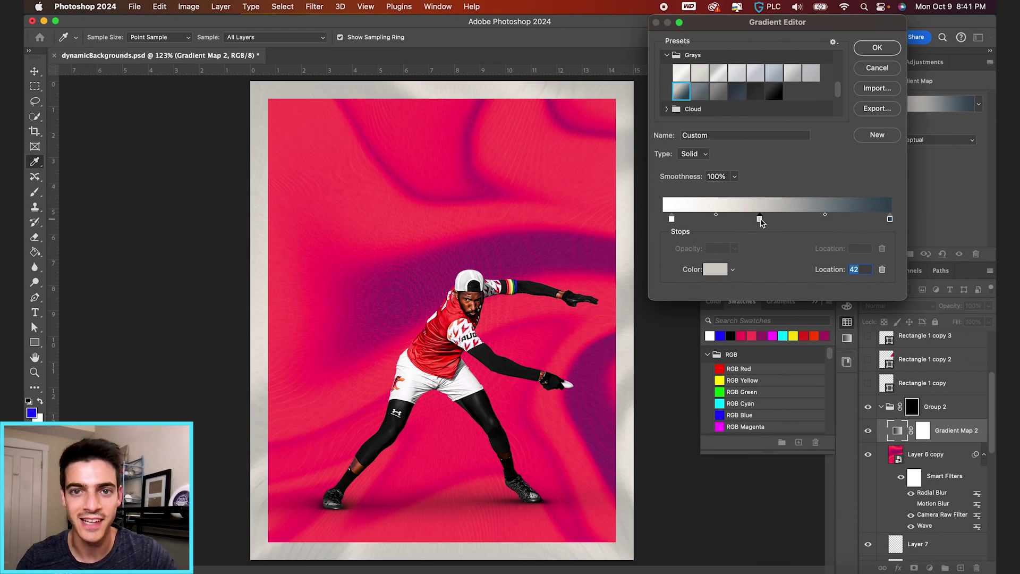
click(877, 48)
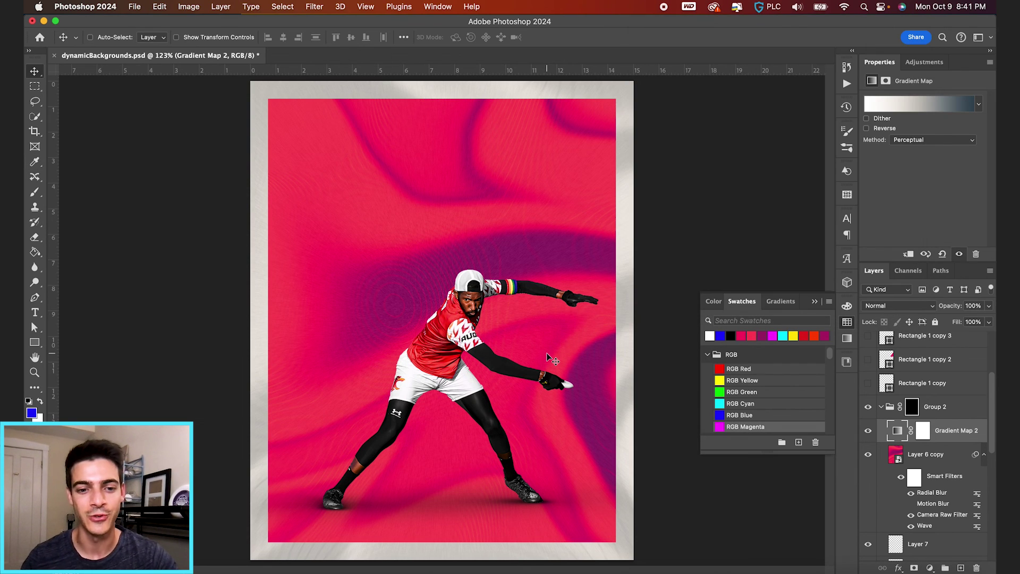